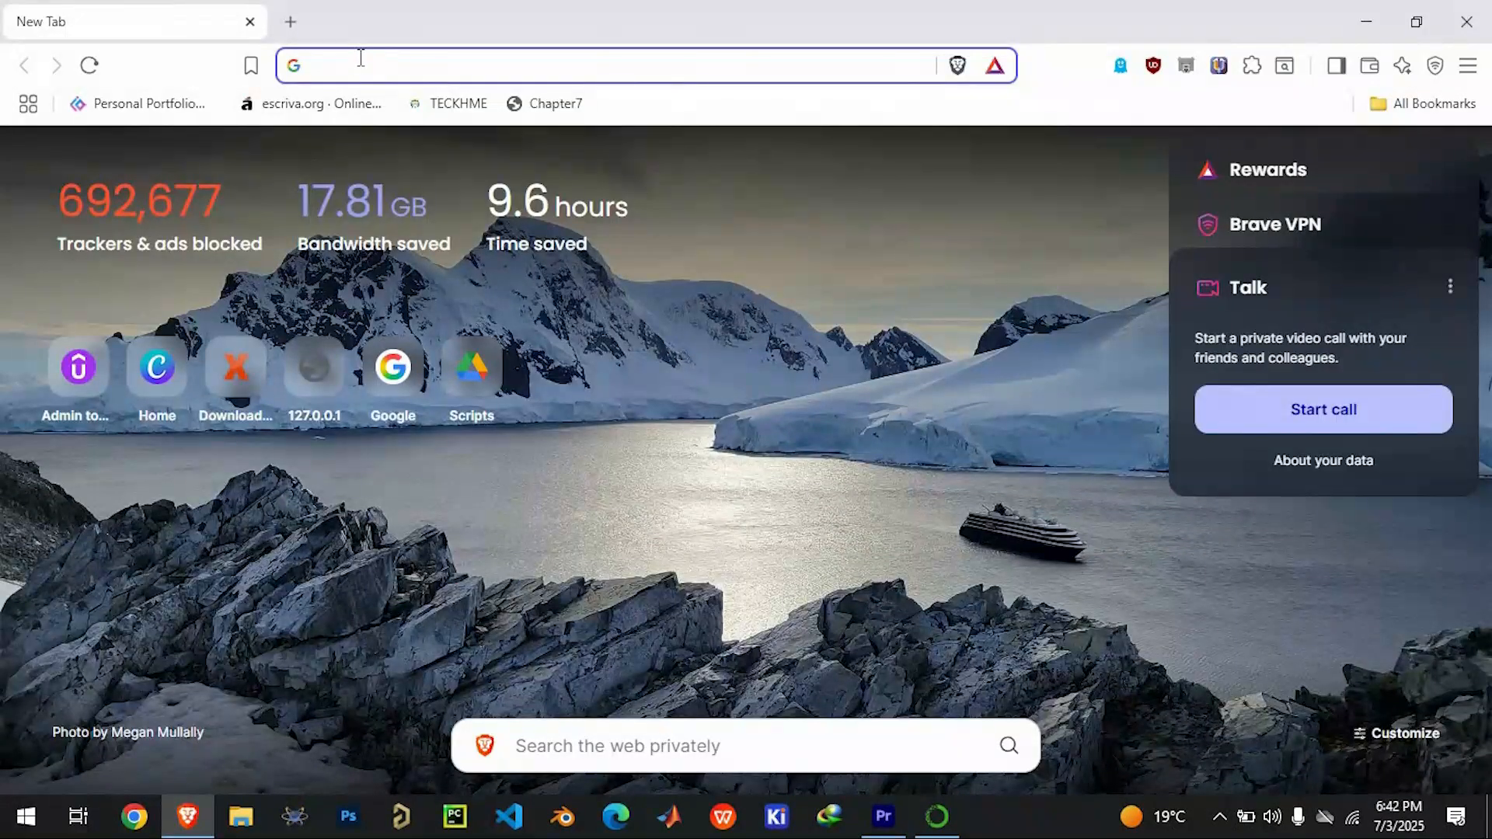
# Go to canva.com and search its templates for "poster".
pyautogui.click(360, 57)
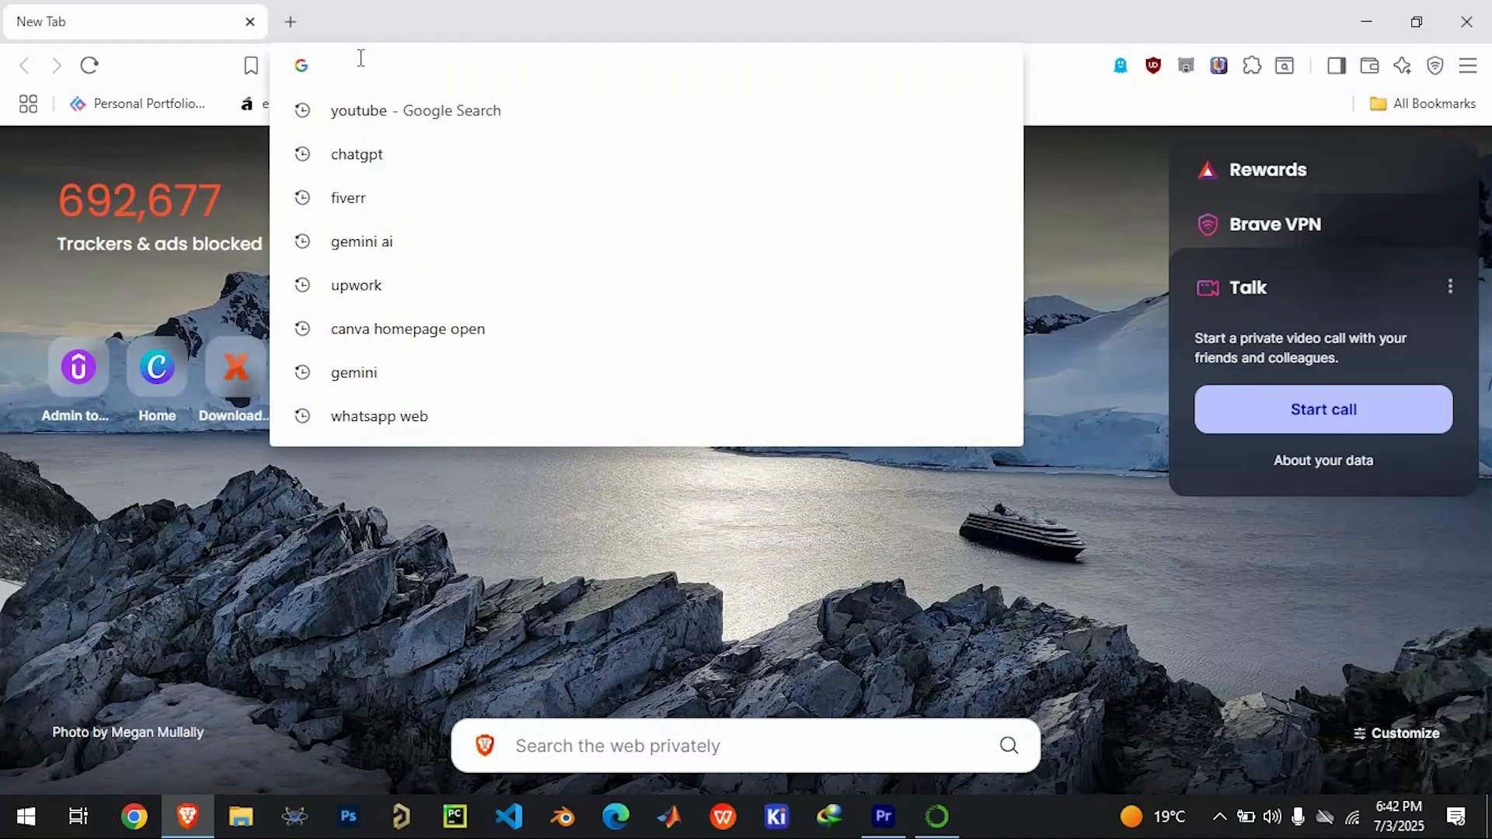
pyautogui.write('canva.com')
pyautogui.press('Return')
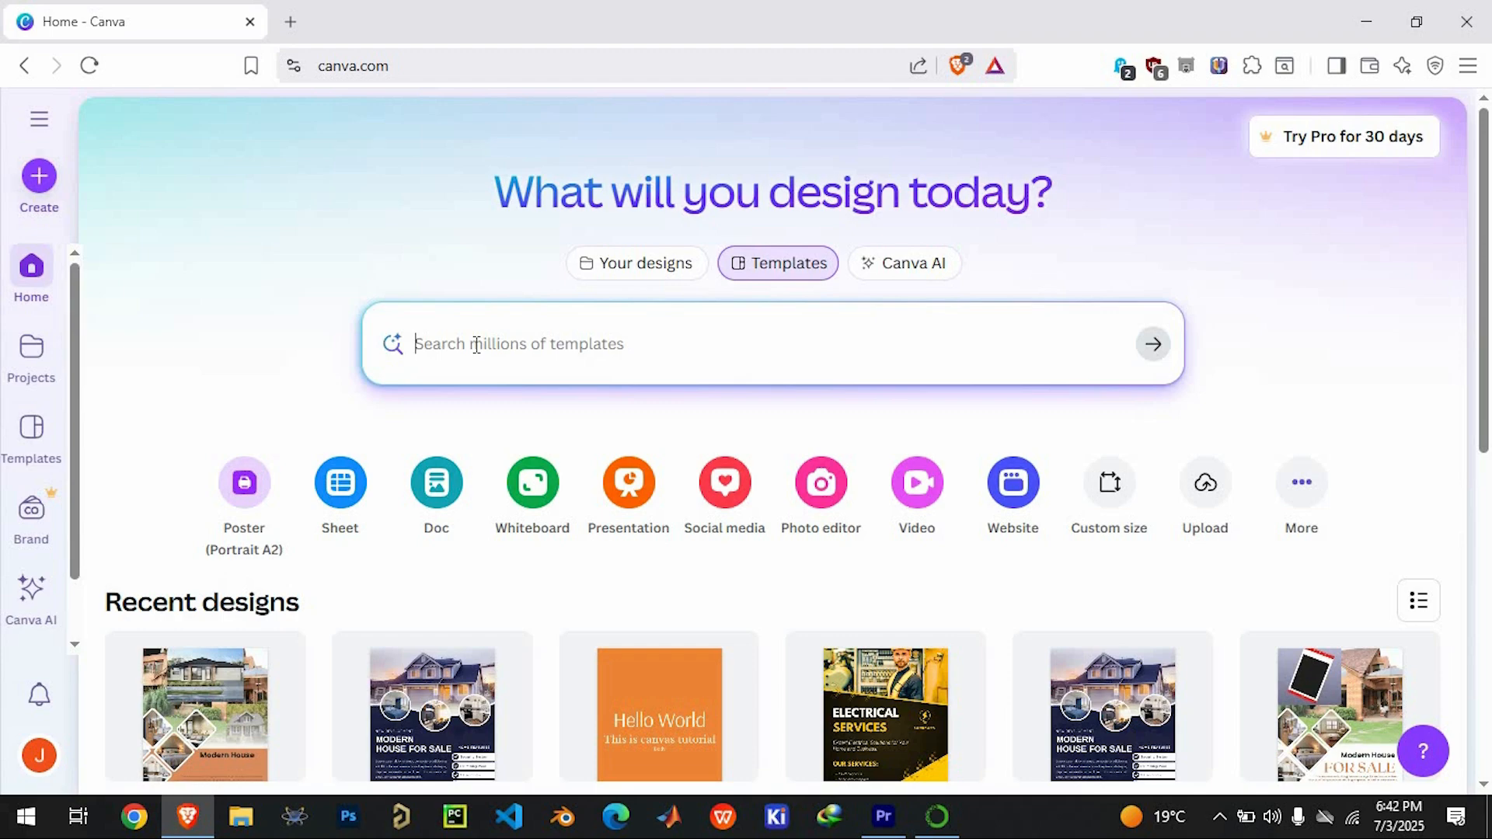
pyautogui.write('poster')
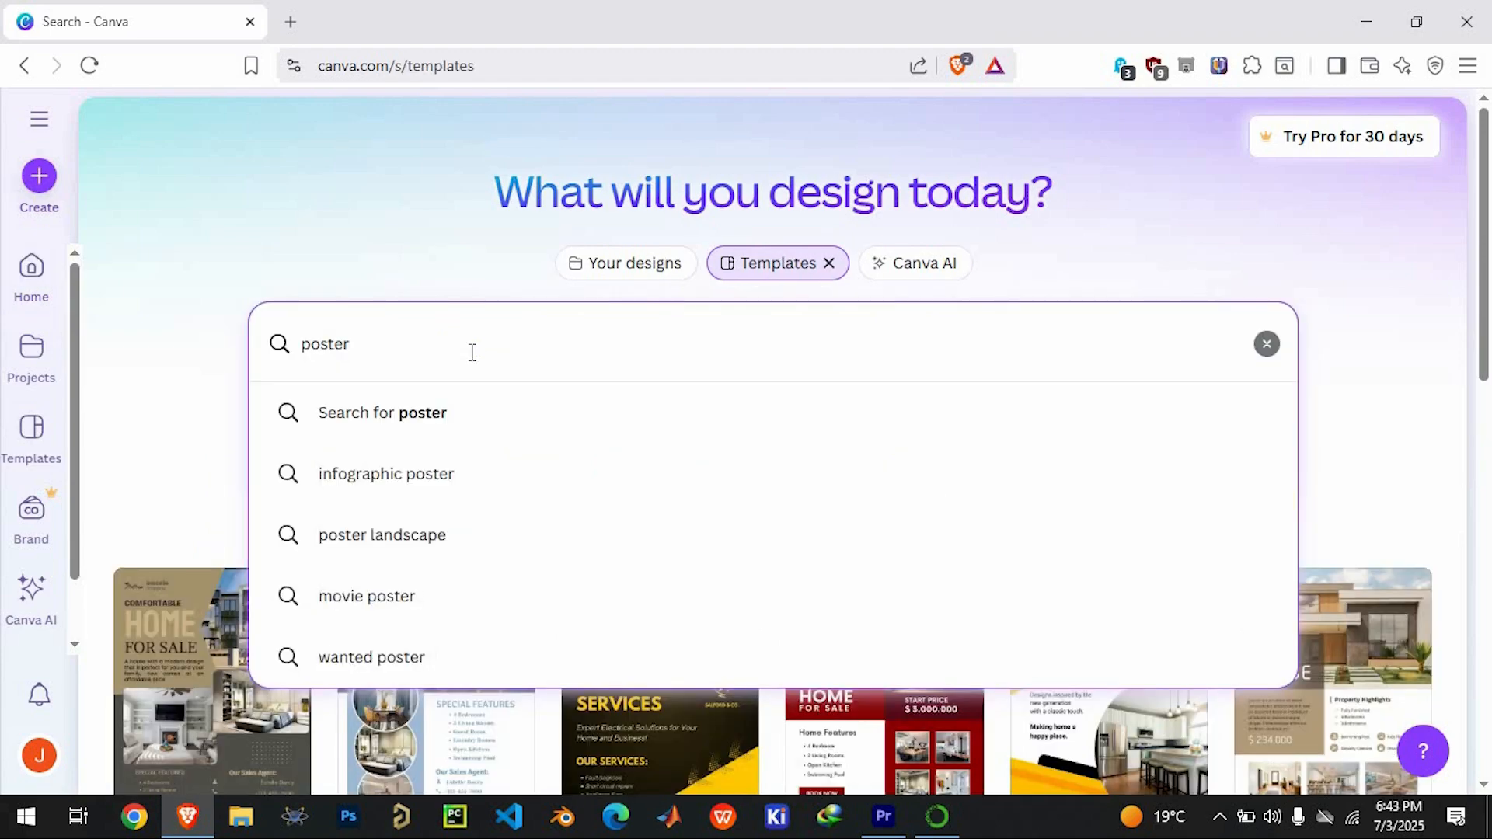
pyautogui.click(420, 419)
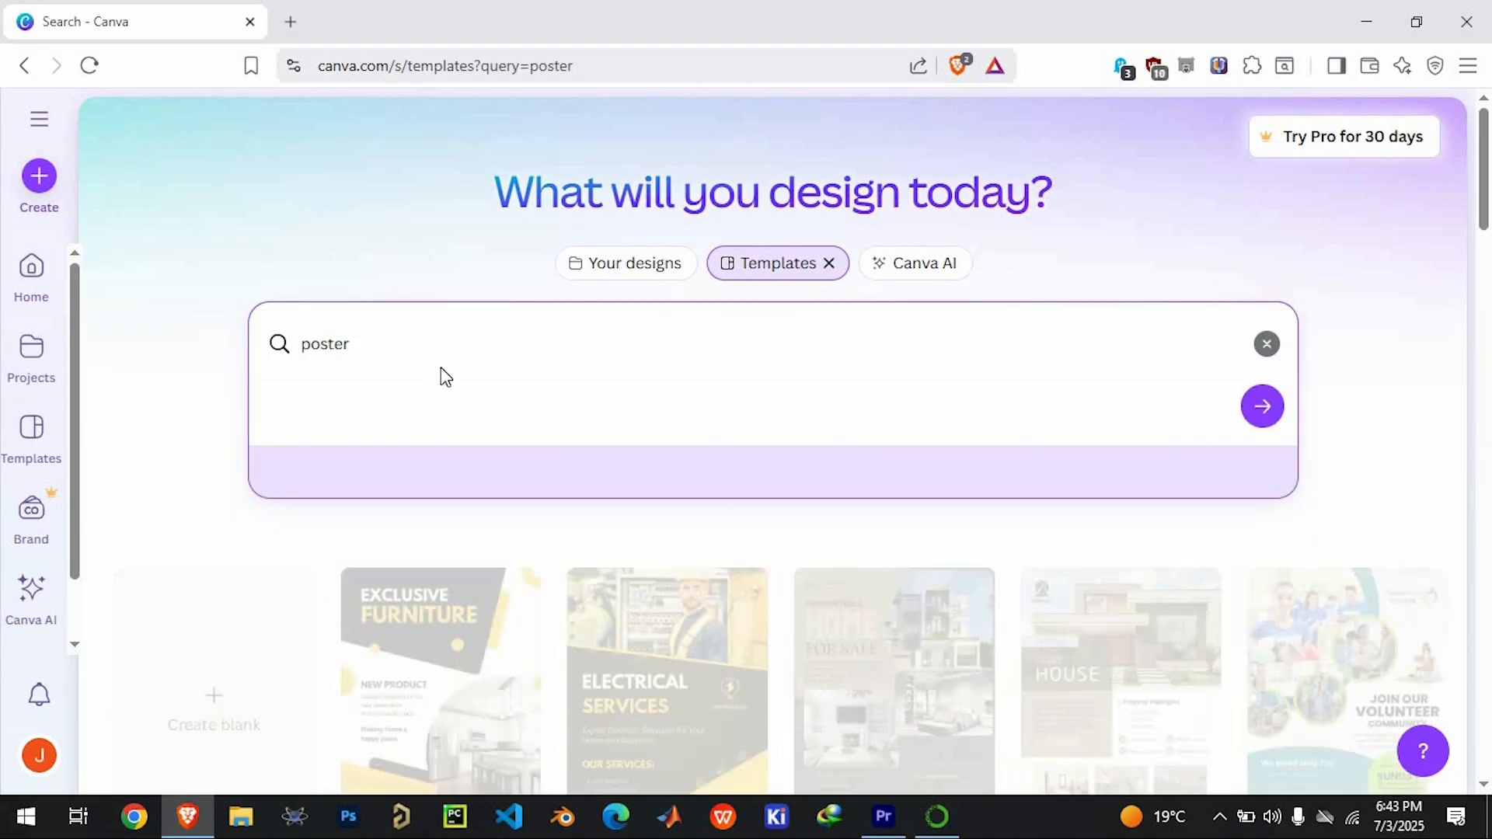
# Browse the poster template results to see the available designs and layouts.
pyautogui.scroll(-12, 1458, 500)
pyautogui.scroll(-15, 1457, 501)
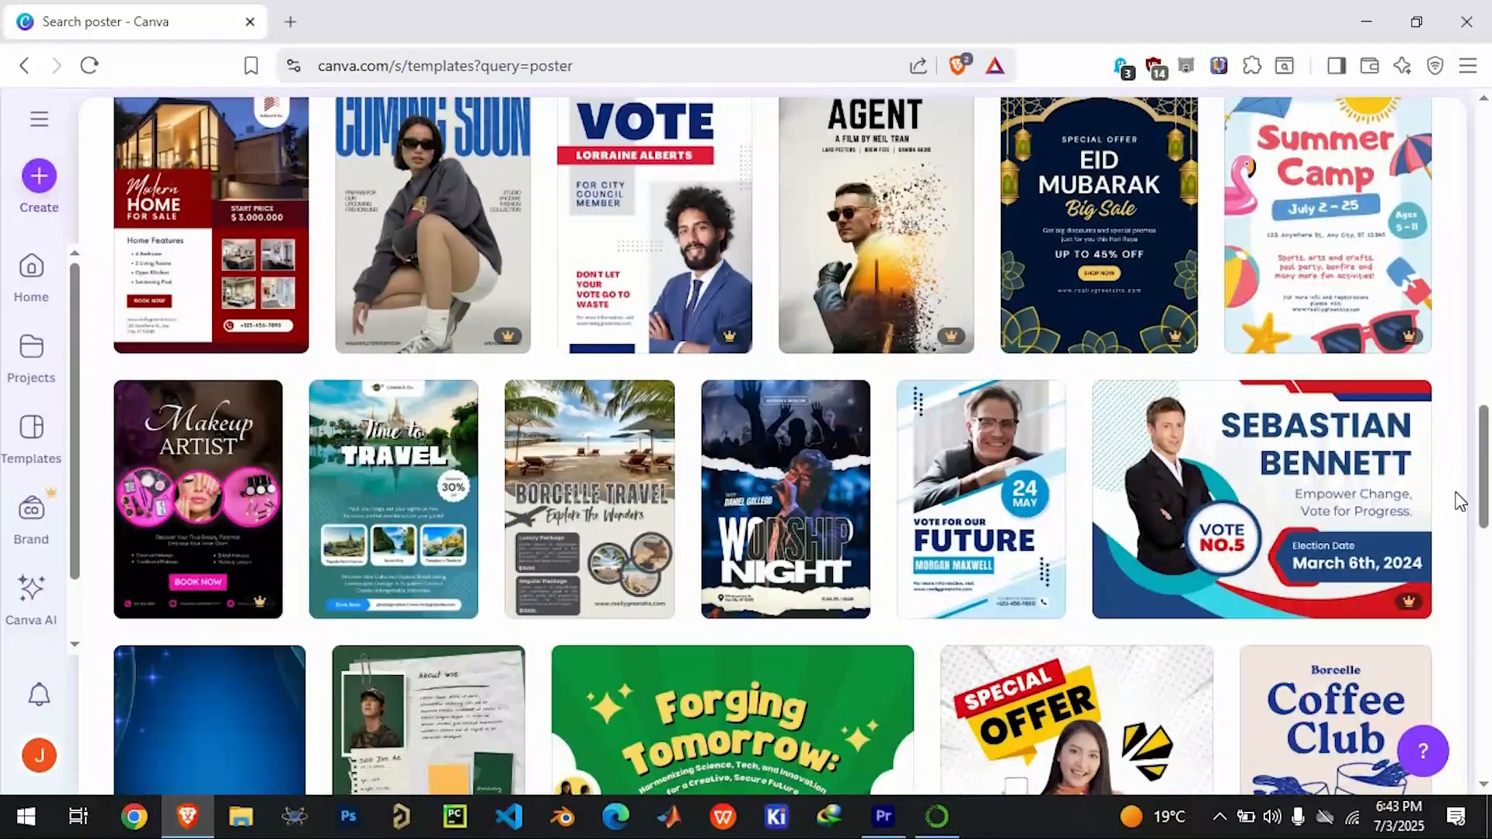
pyautogui.scroll(-5, 1459, 501)
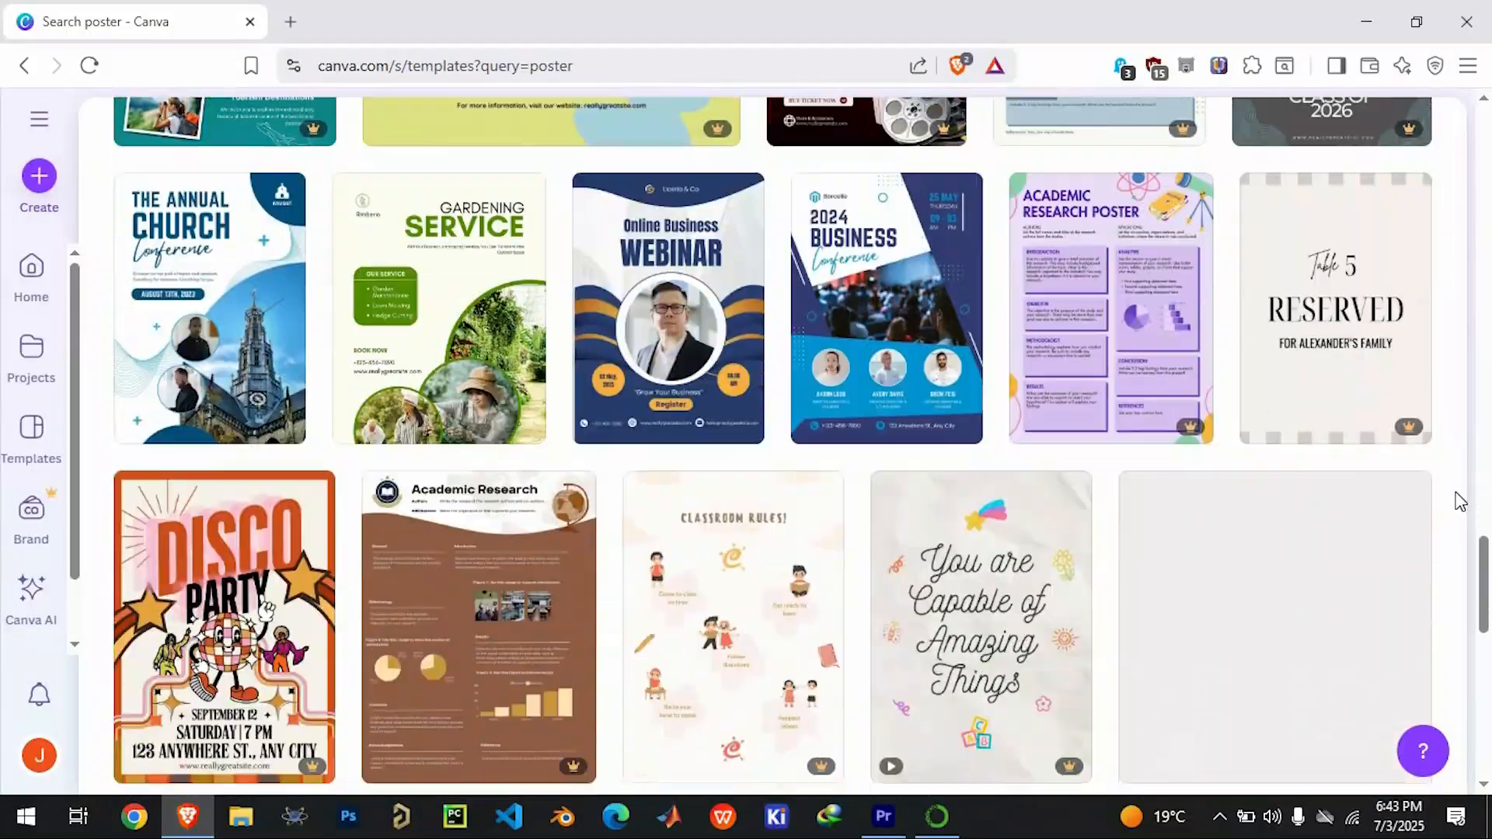
pyautogui.scroll(3, 1460, 501)
pyautogui.scroll(-4, 1459, 501)
pyautogui.scroll(-12, 1459, 501)
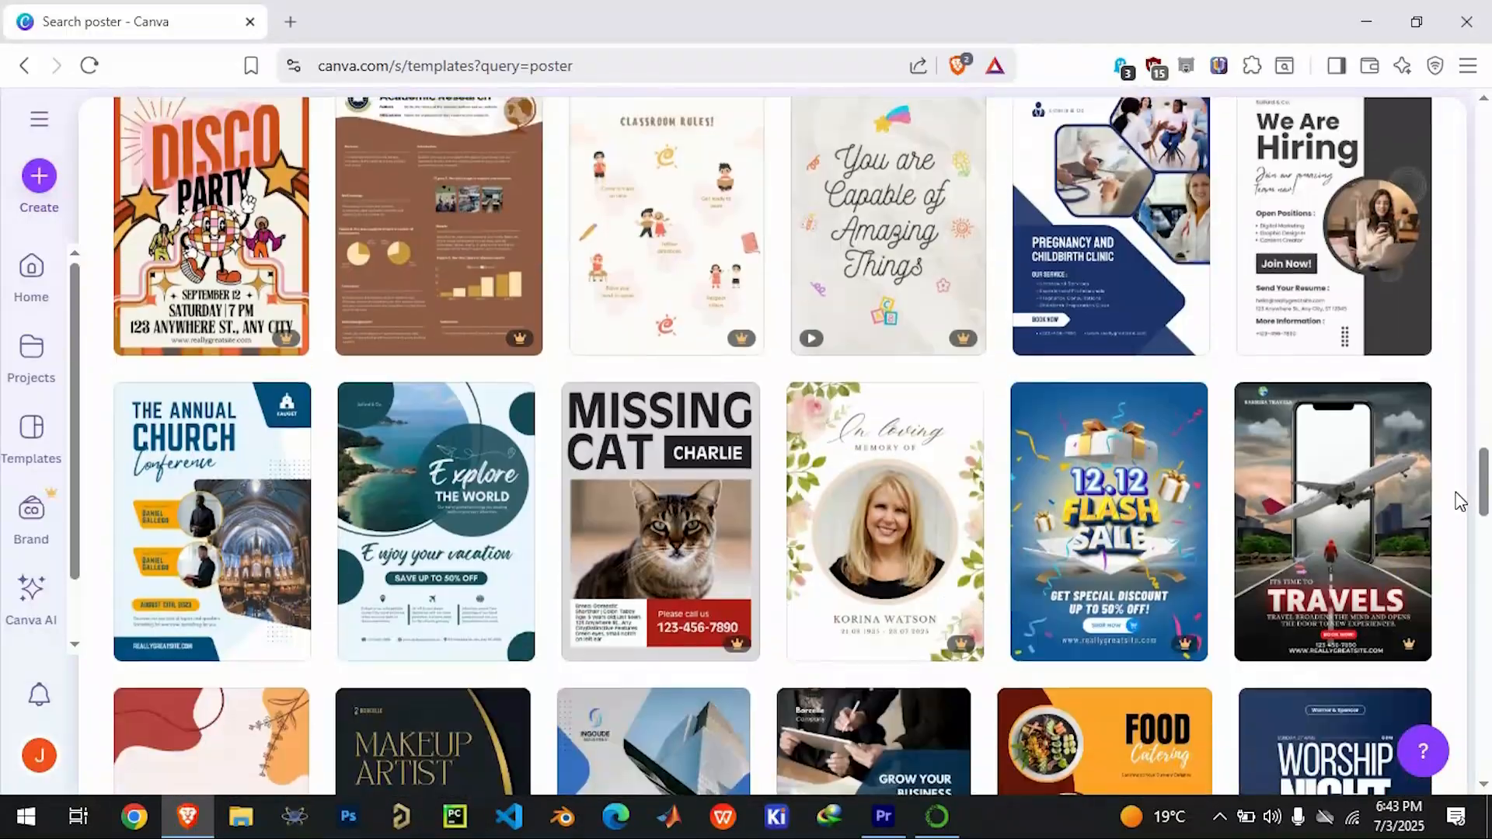
pyautogui.scroll(-14, 1459, 501)
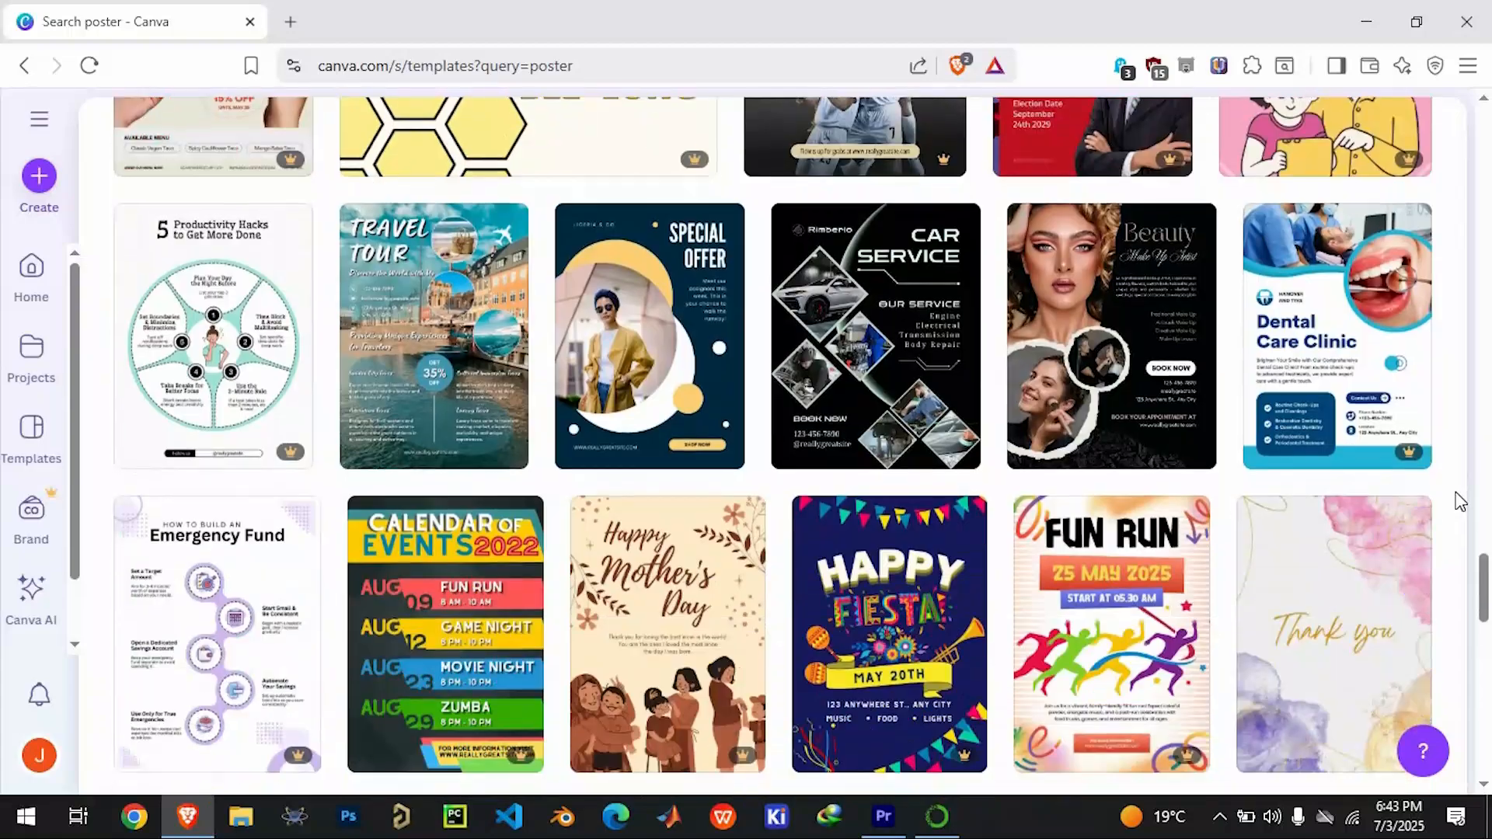
pyautogui.scroll(-8, 1460, 502)
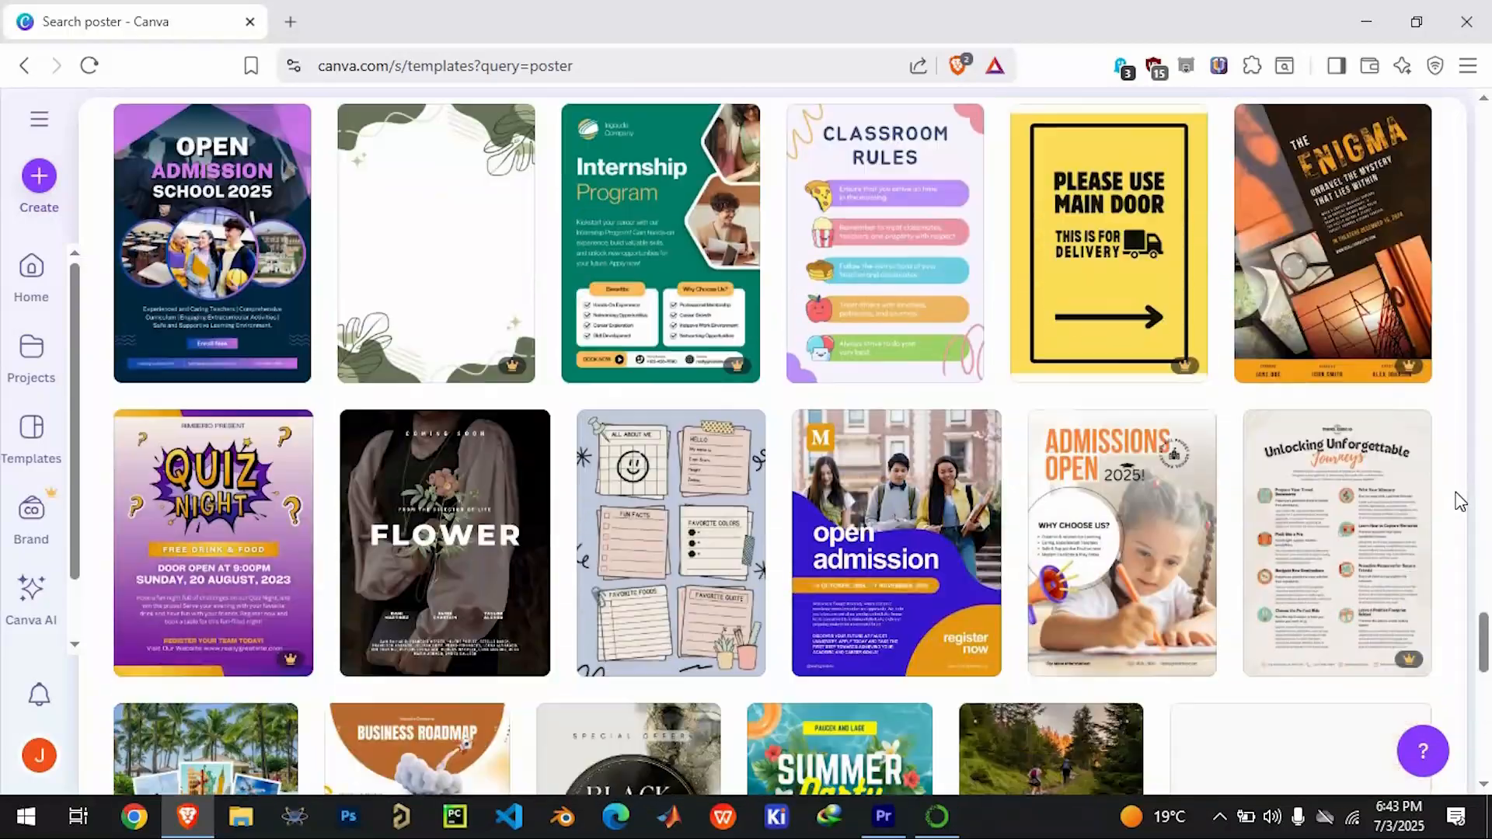
pyautogui.scroll(-3, 1459, 501)
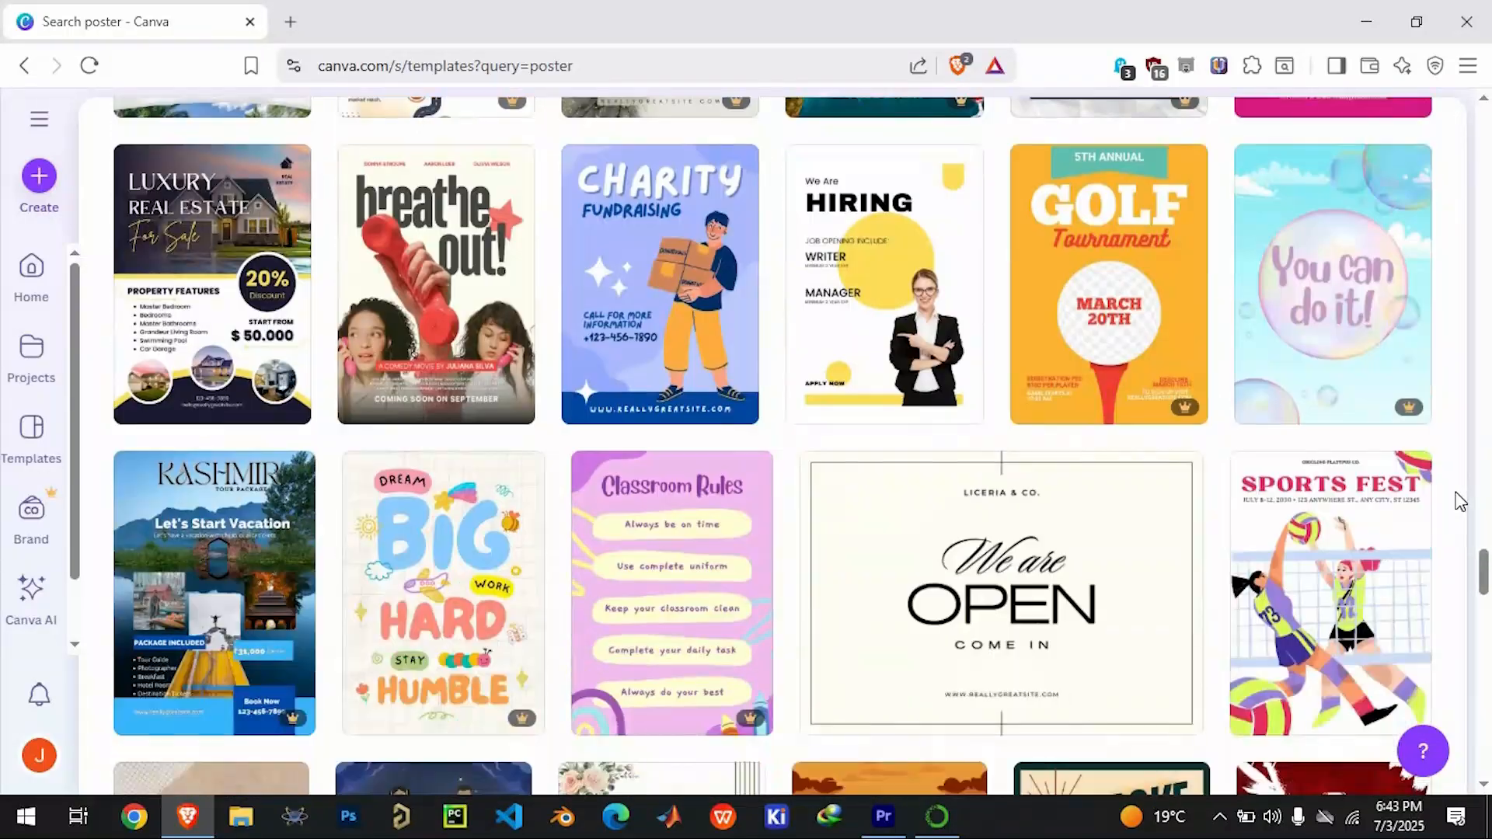
pyautogui.scroll(-15, 1459, 502)
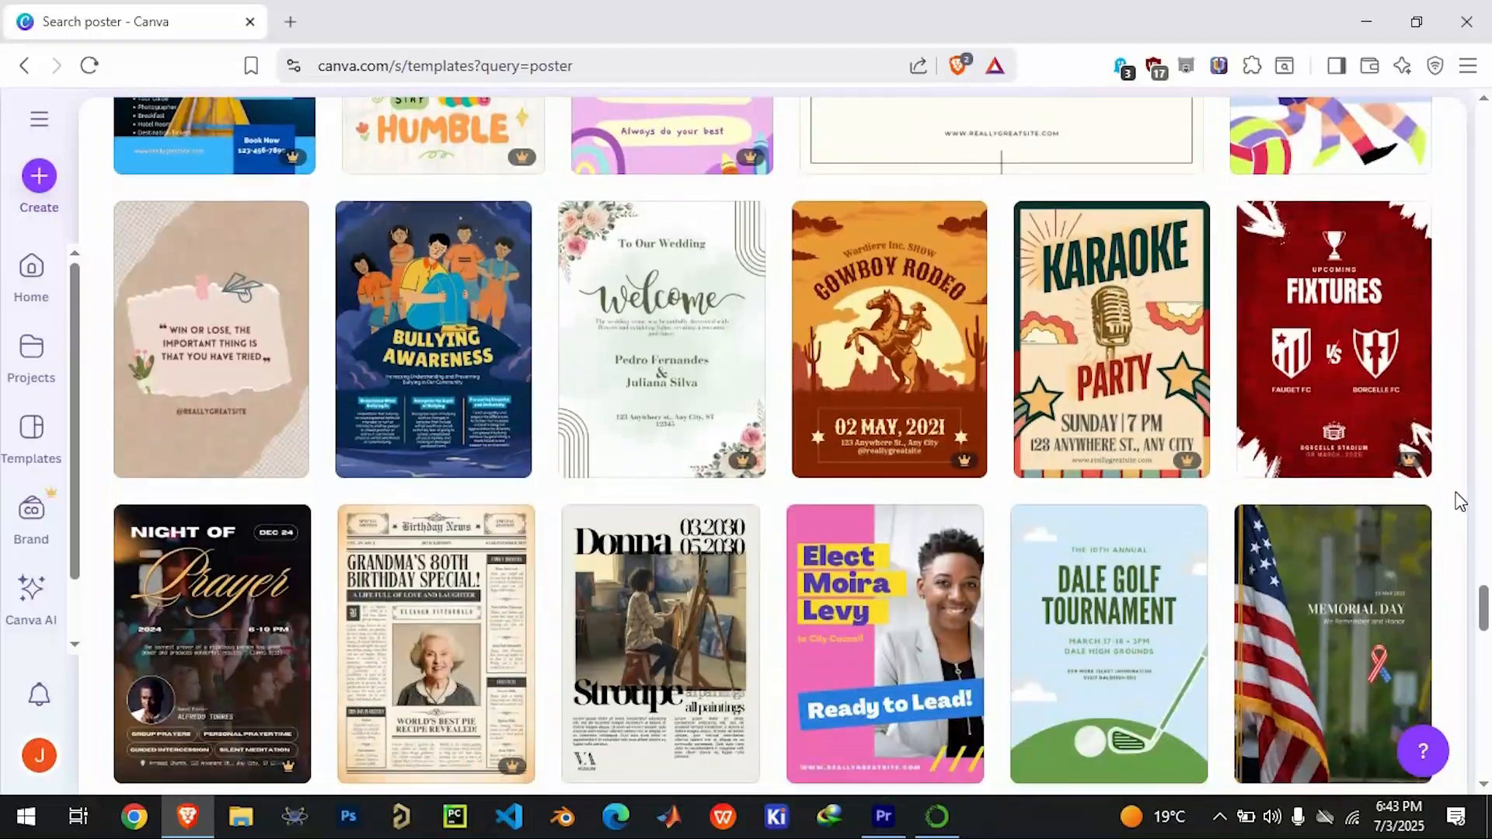
pyautogui.scroll(-20, 1459, 501)
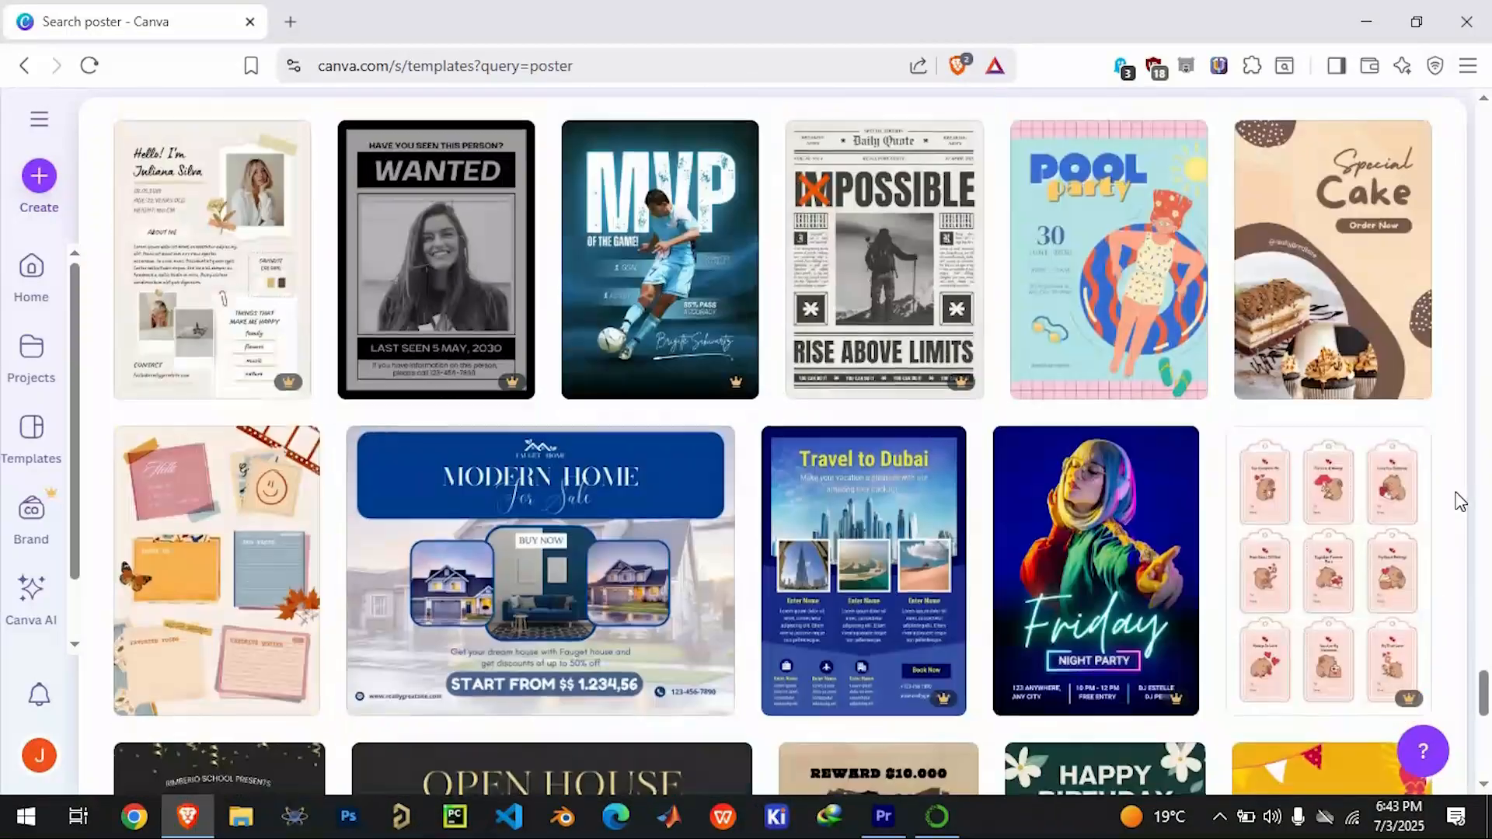
pyautogui.scroll(4, 1457, 500)
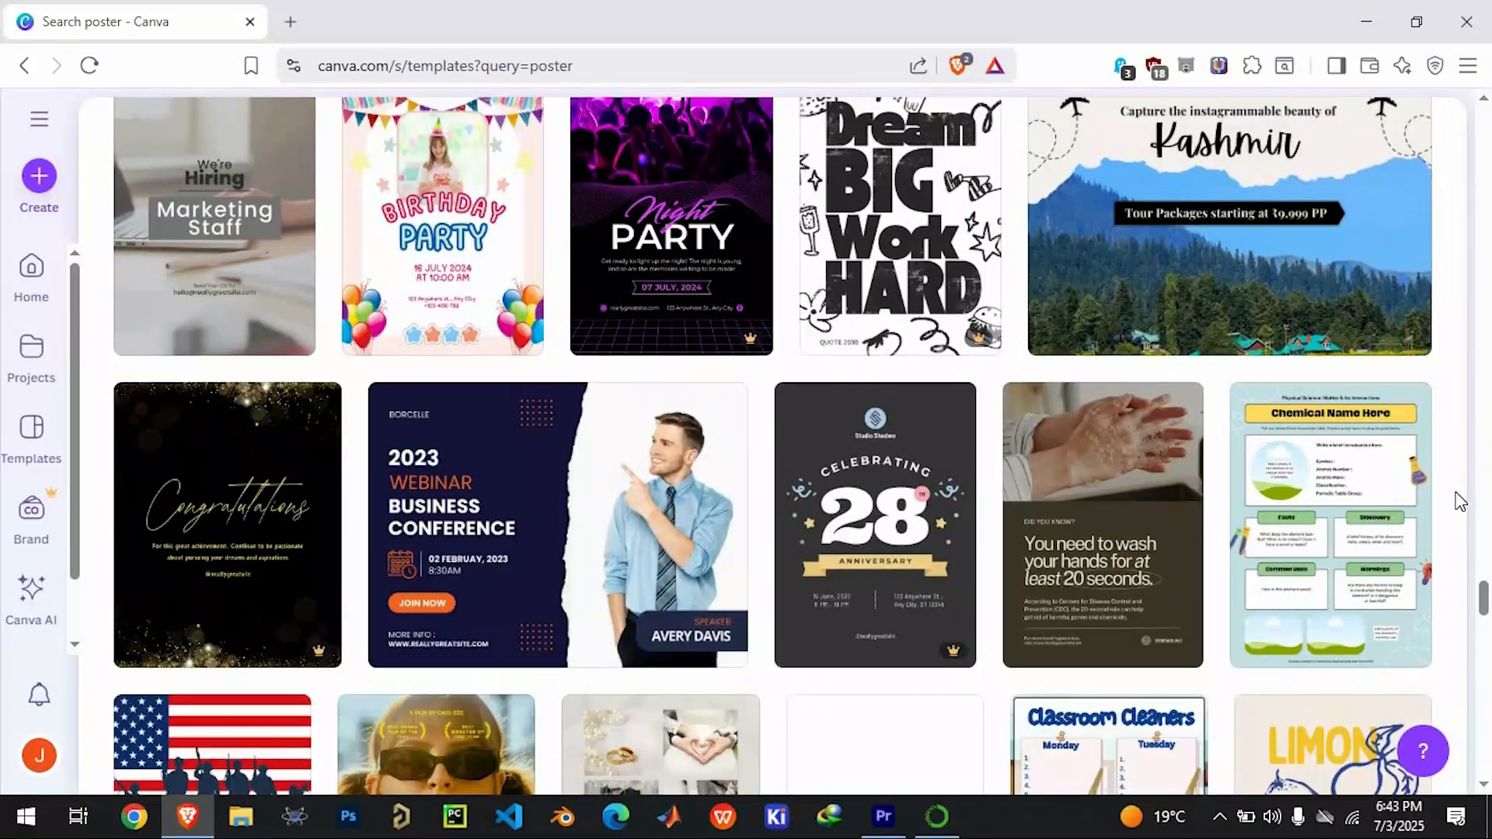
# Create a new blank Poster (Portrait A2) design.
pyautogui.click(39, 176)
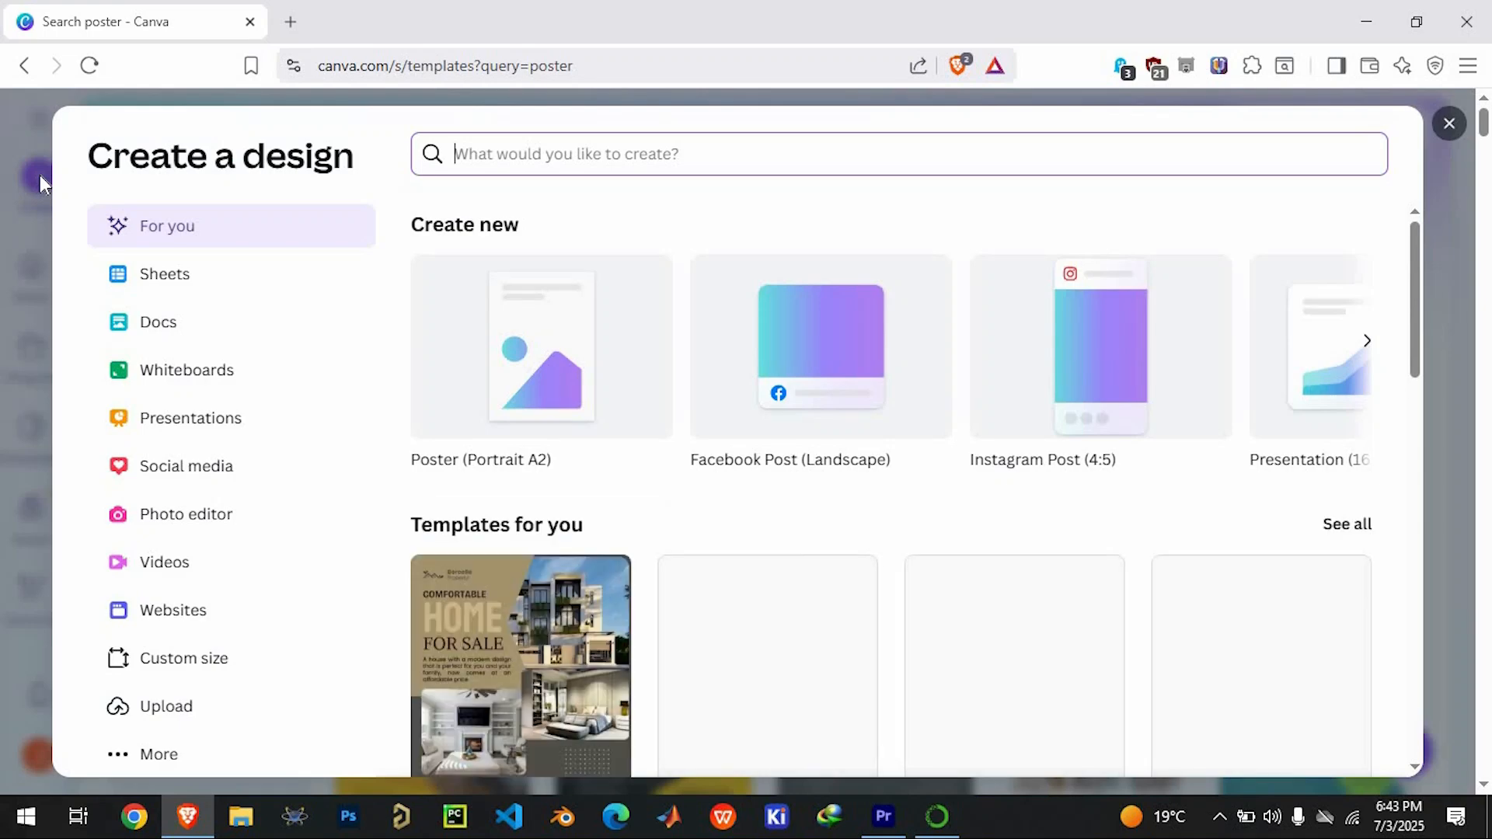
pyautogui.click(466, 351)
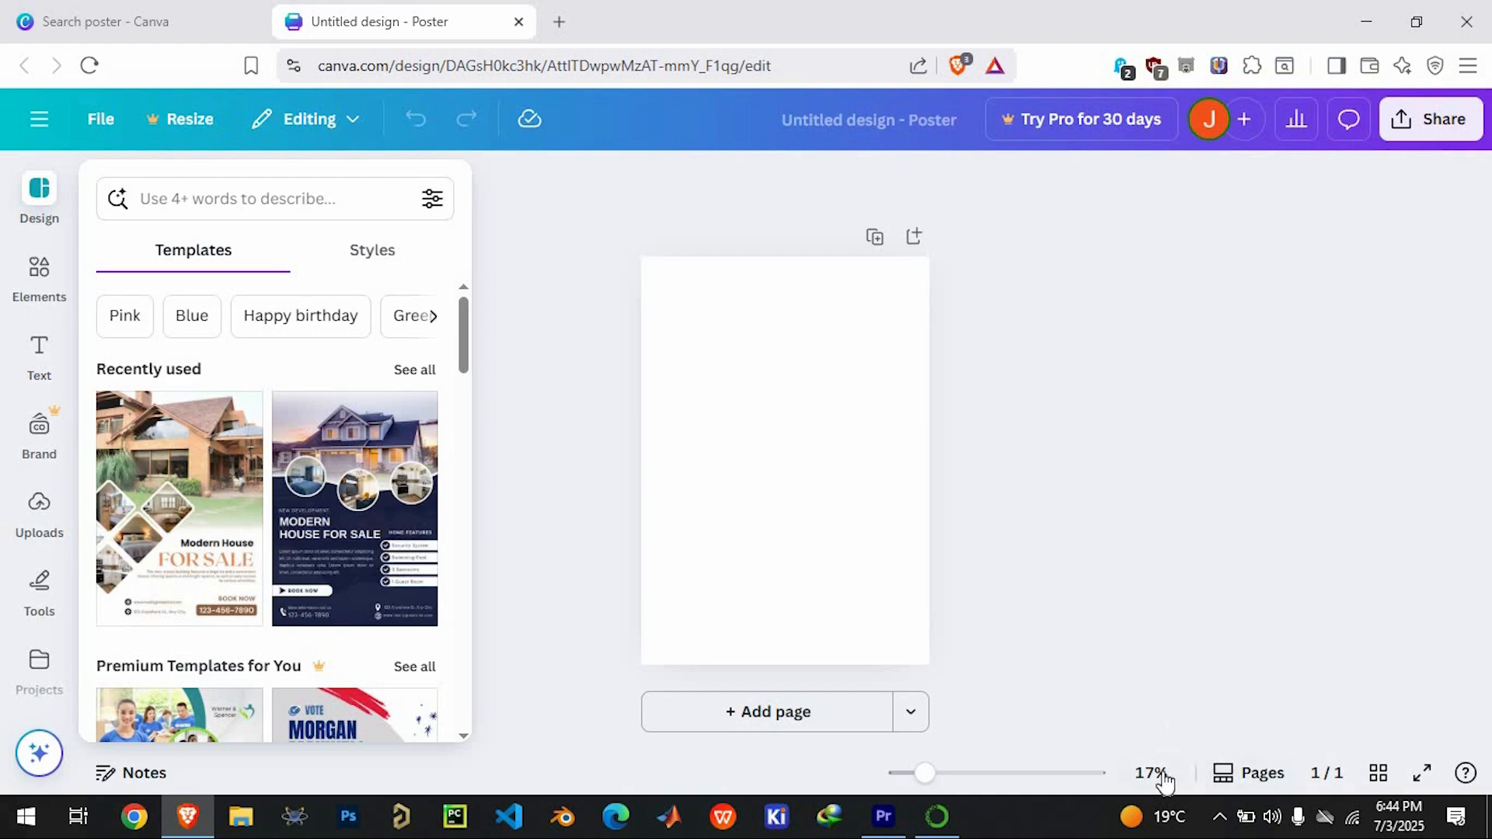
# Return to the poster search results and open the "Brown and White Modern Minimalist House for Sale Poster" template for customizing.
pyautogui.hotkey('ctrl', 'shift', 'Tab')
pyautogui.click(1121, 270)
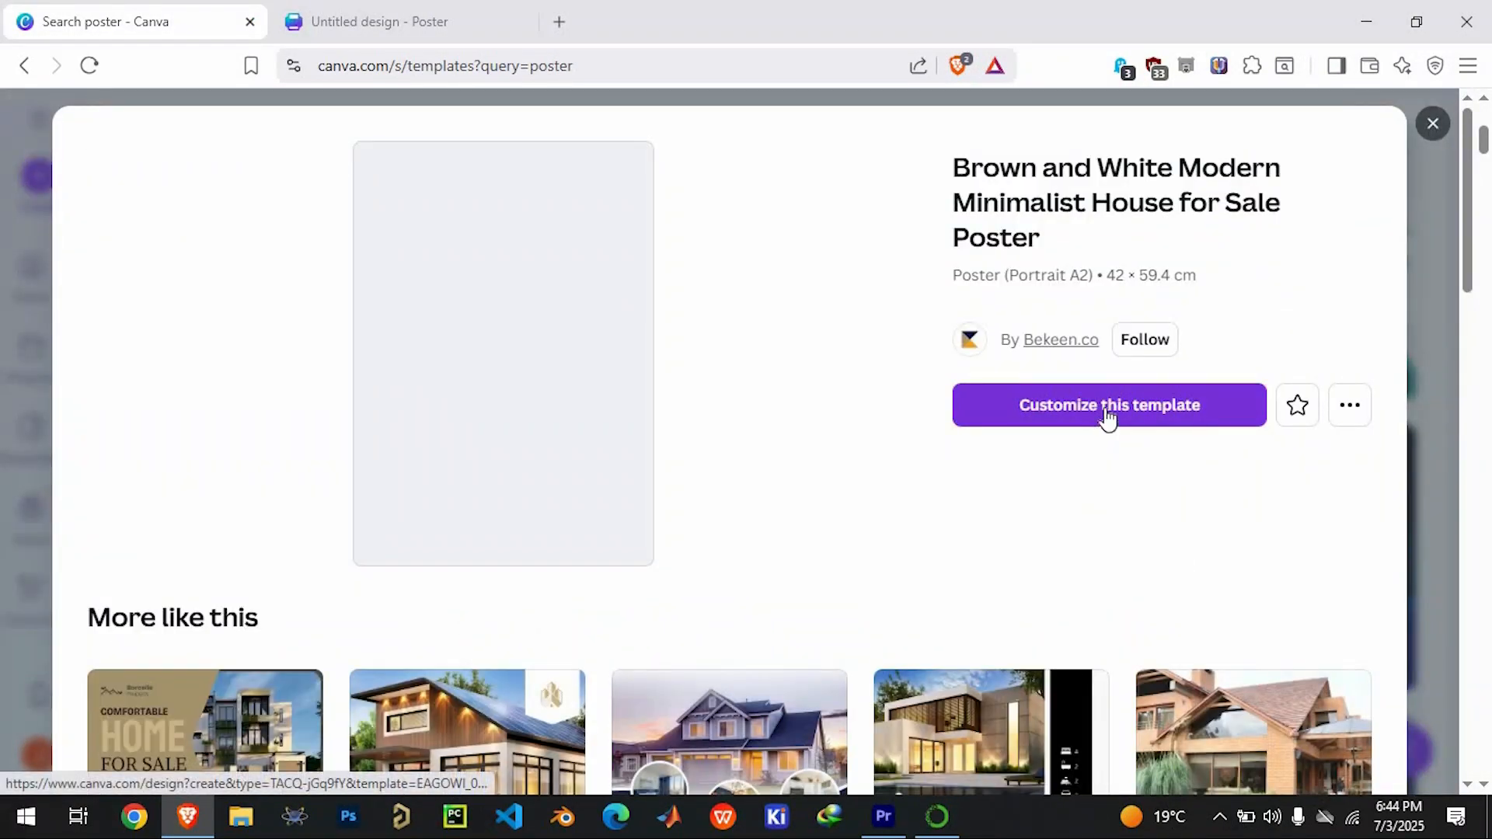
pyautogui.click(1108, 415)
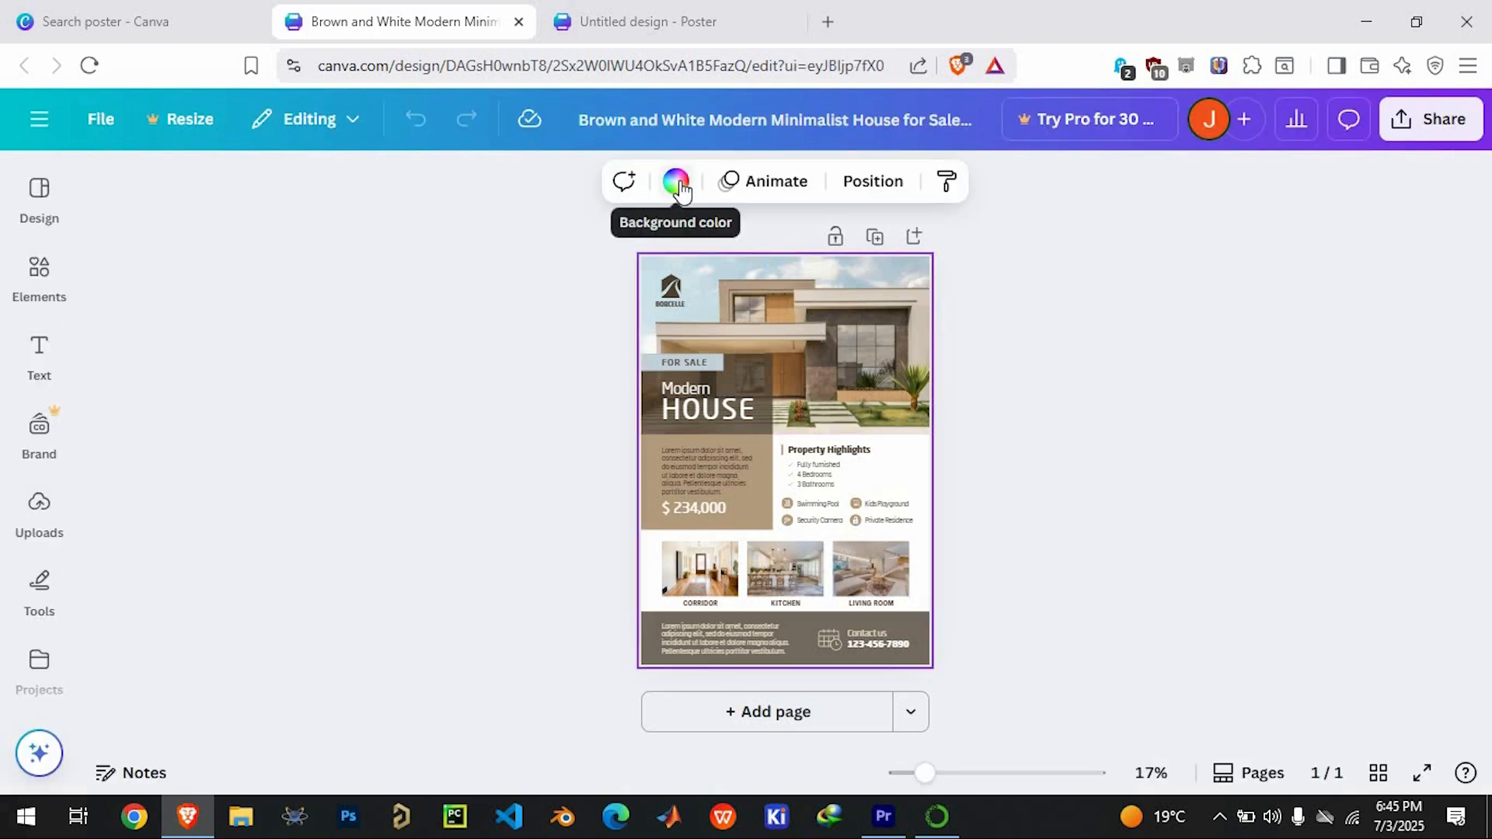
# Set the poster's background to the light blue-grey document color.
pyautogui.click(676, 187)
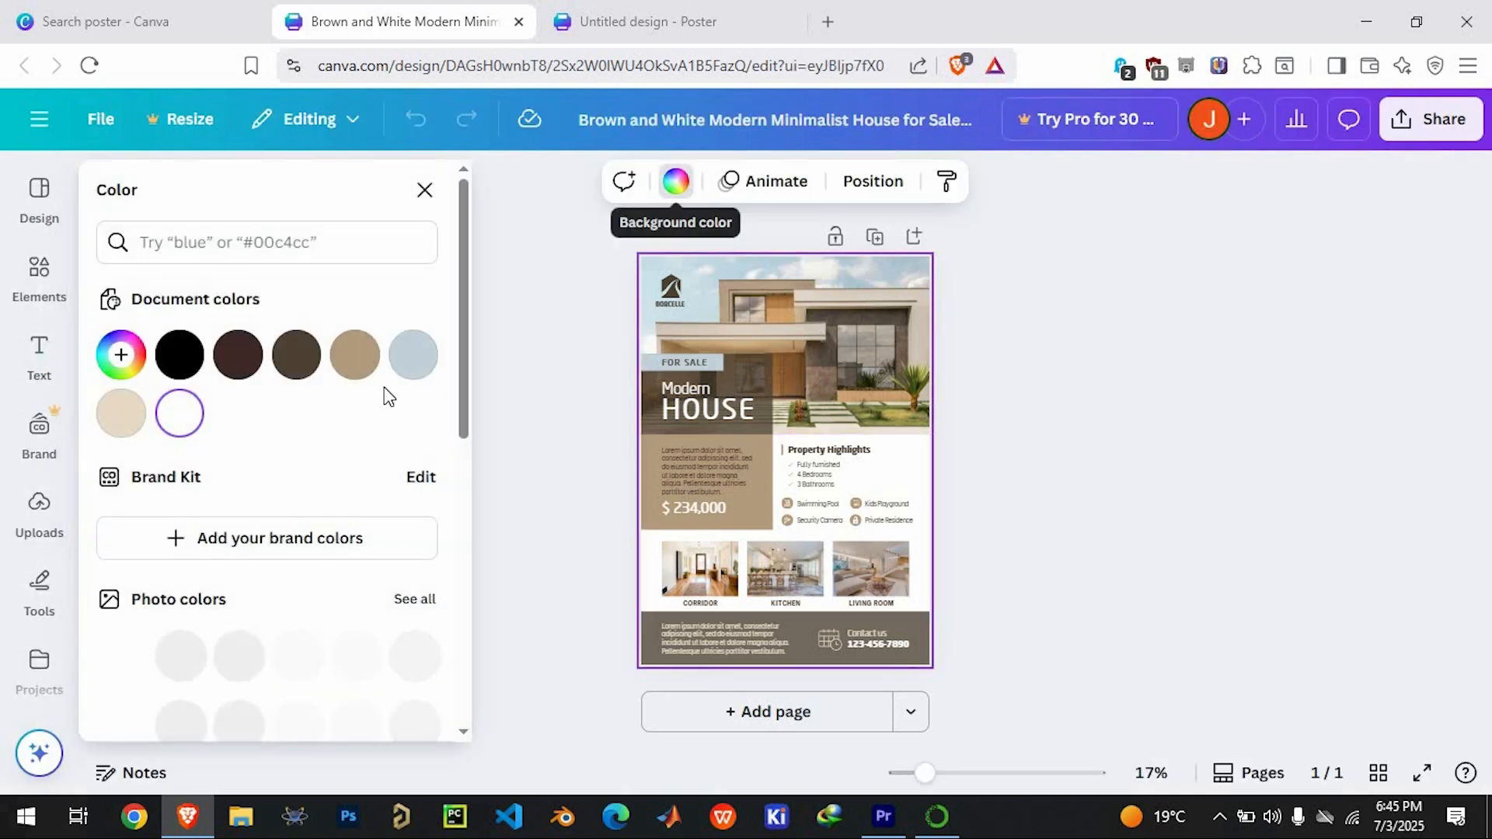
pyautogui.click(229, 370)
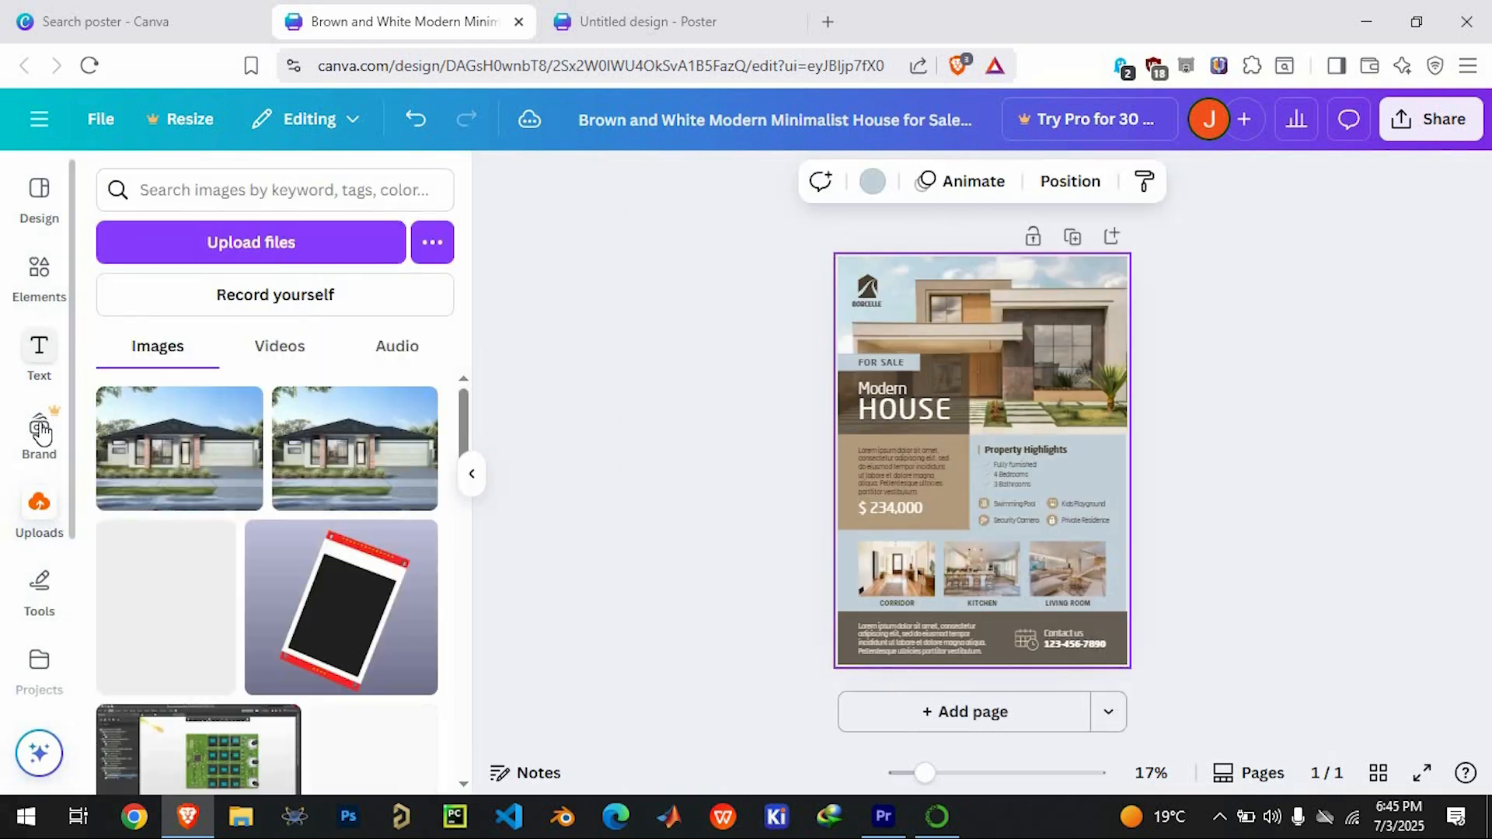
# Replace the poster's main house photo with the uploaded picture of the grey house with a white porch.
pyautogui.click(39, 431)
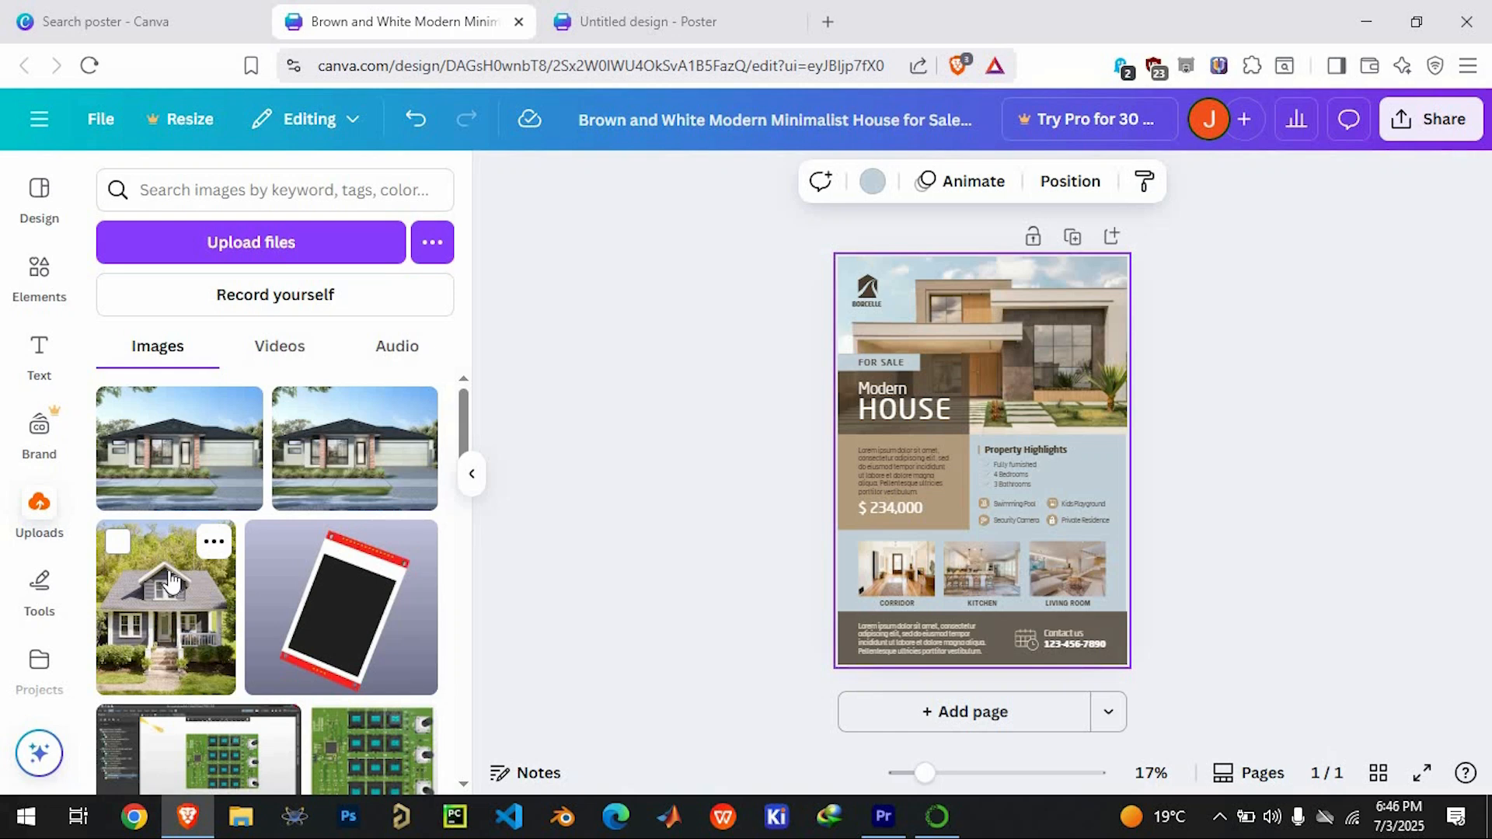
pyautogui.moveTo(168, 572); pyautogui.dragTo(397, 572)
pyautogui.moveTo(793, 571); pyautogui.dragTo(997, 380)
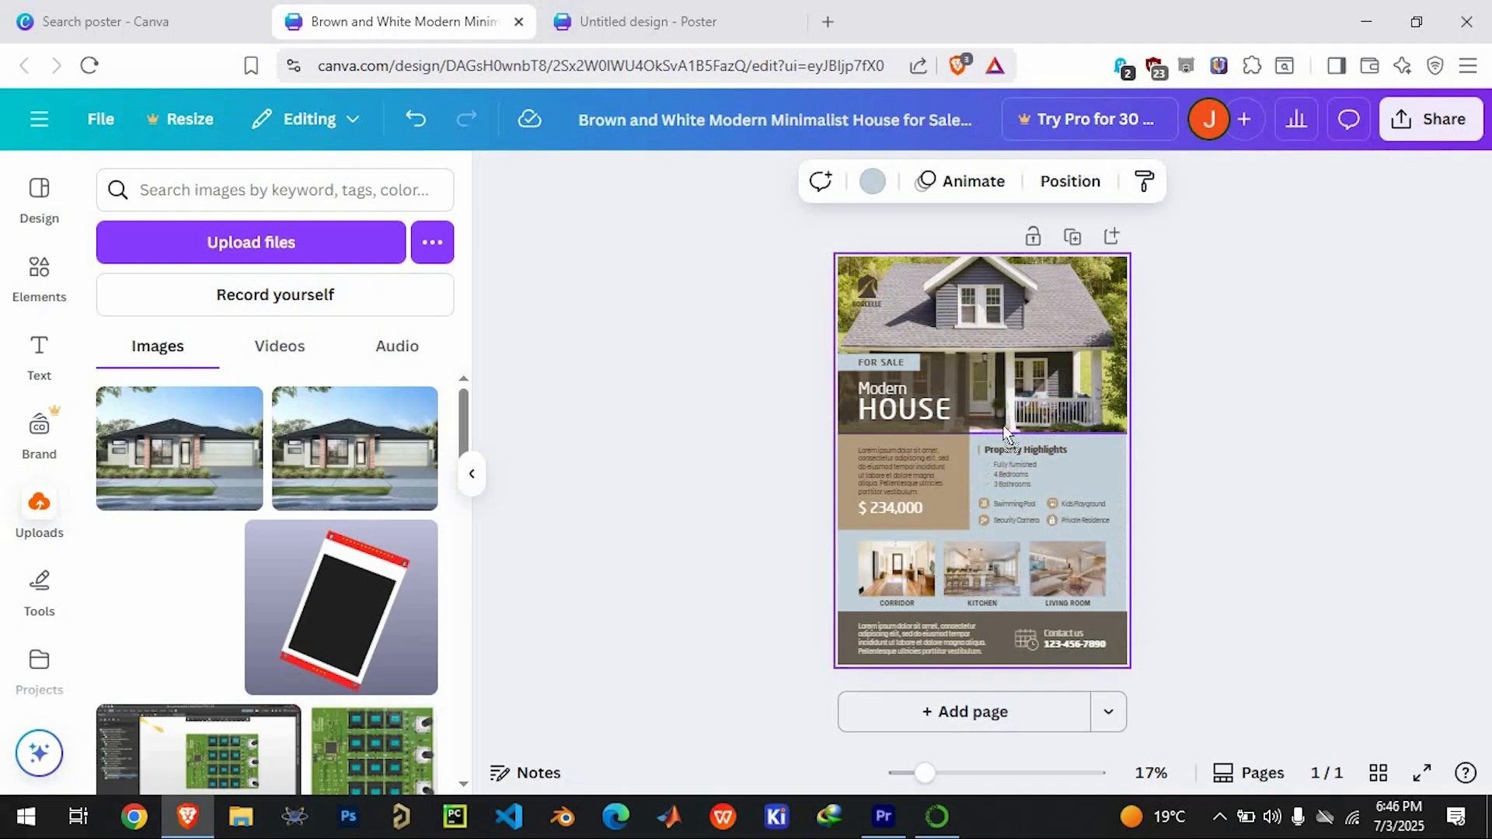
pyautogui.moveTo(1005, 435); pyautogui.dragTo(977, 339)
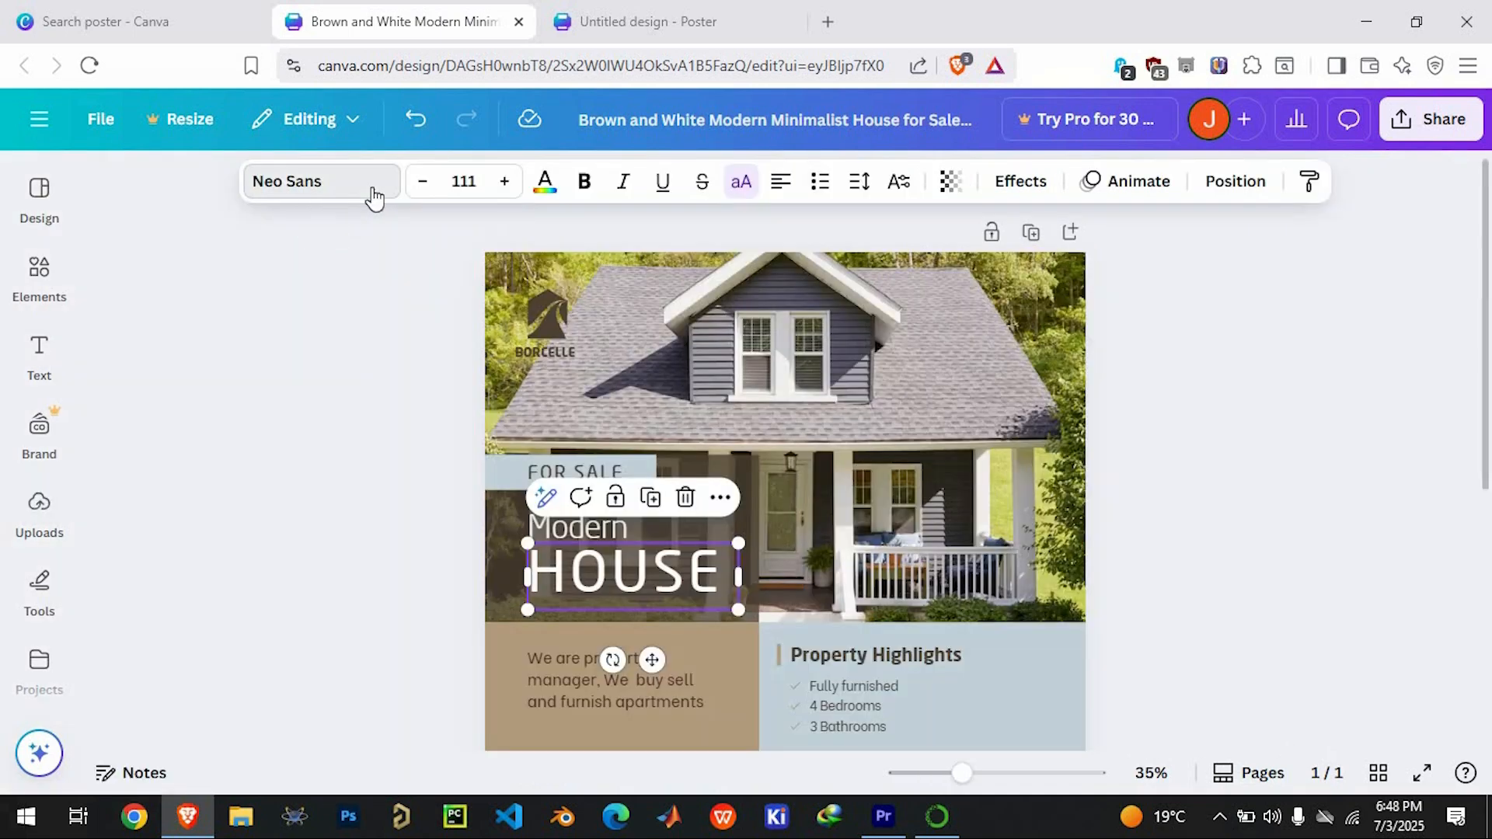
# Browse the available fonts for the HOUSE heading, including the document and popular fonts.
pyautogui.click(373, 194)
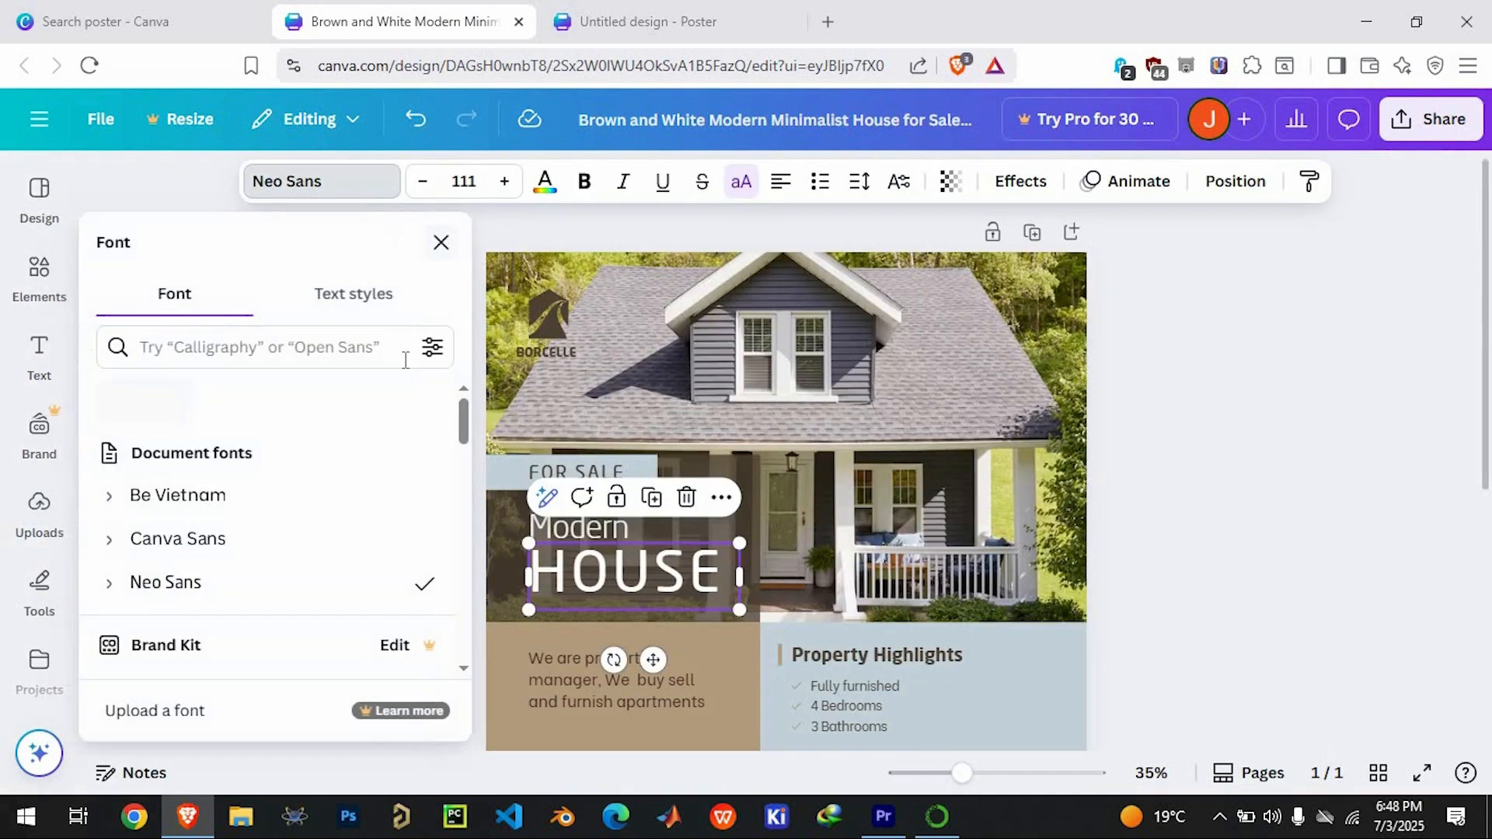
pyautogui.scroll(-5, 427, 513)
pyautogui.scroll(3, 303, 506)
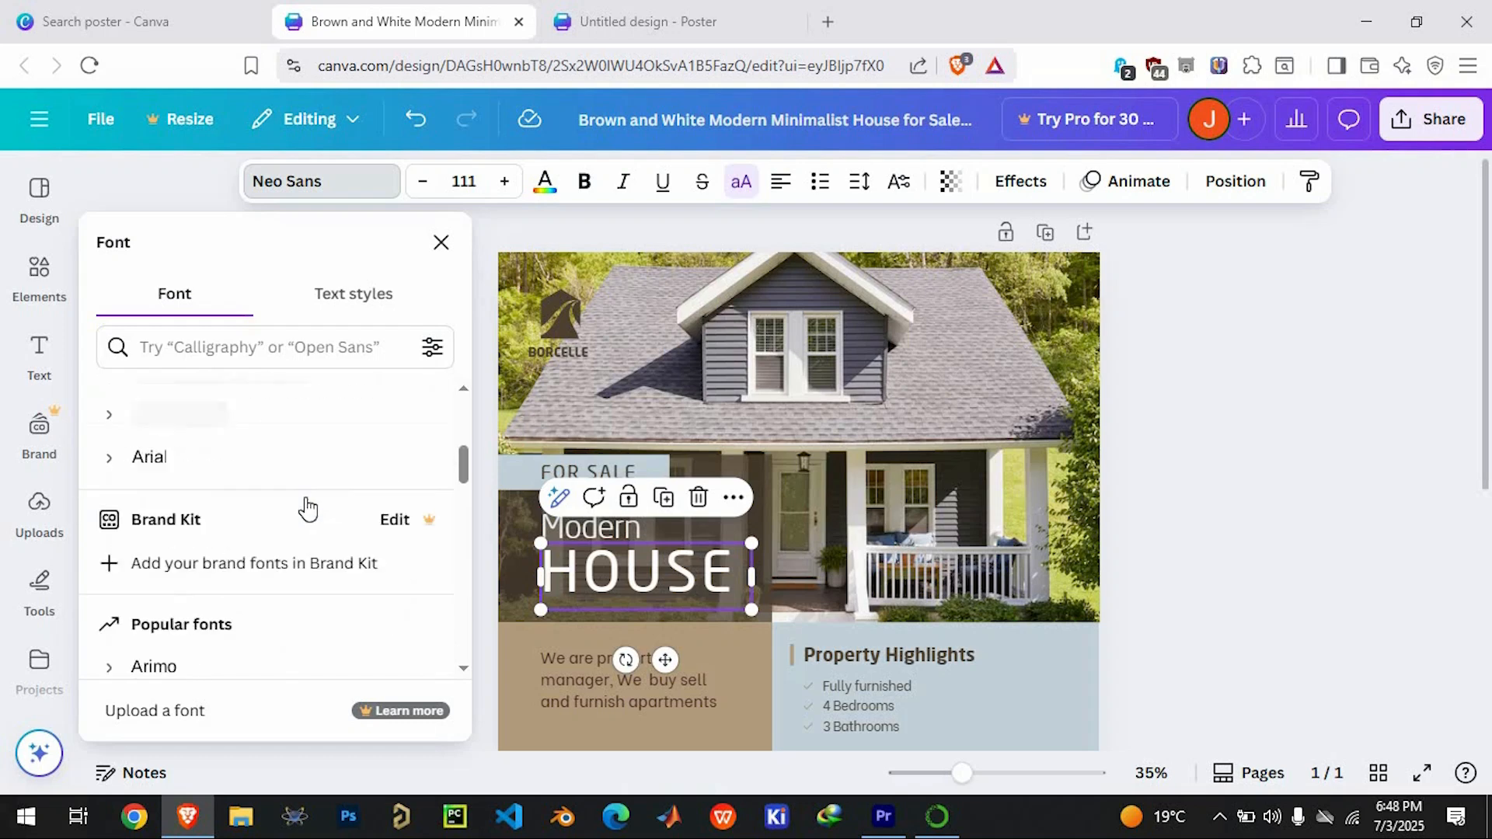
pyautogui.scroll(-4, 293, 556)
pyautogui.scroll(3, 239, 536)
pyautogui.scroll(-10, 238, 536)
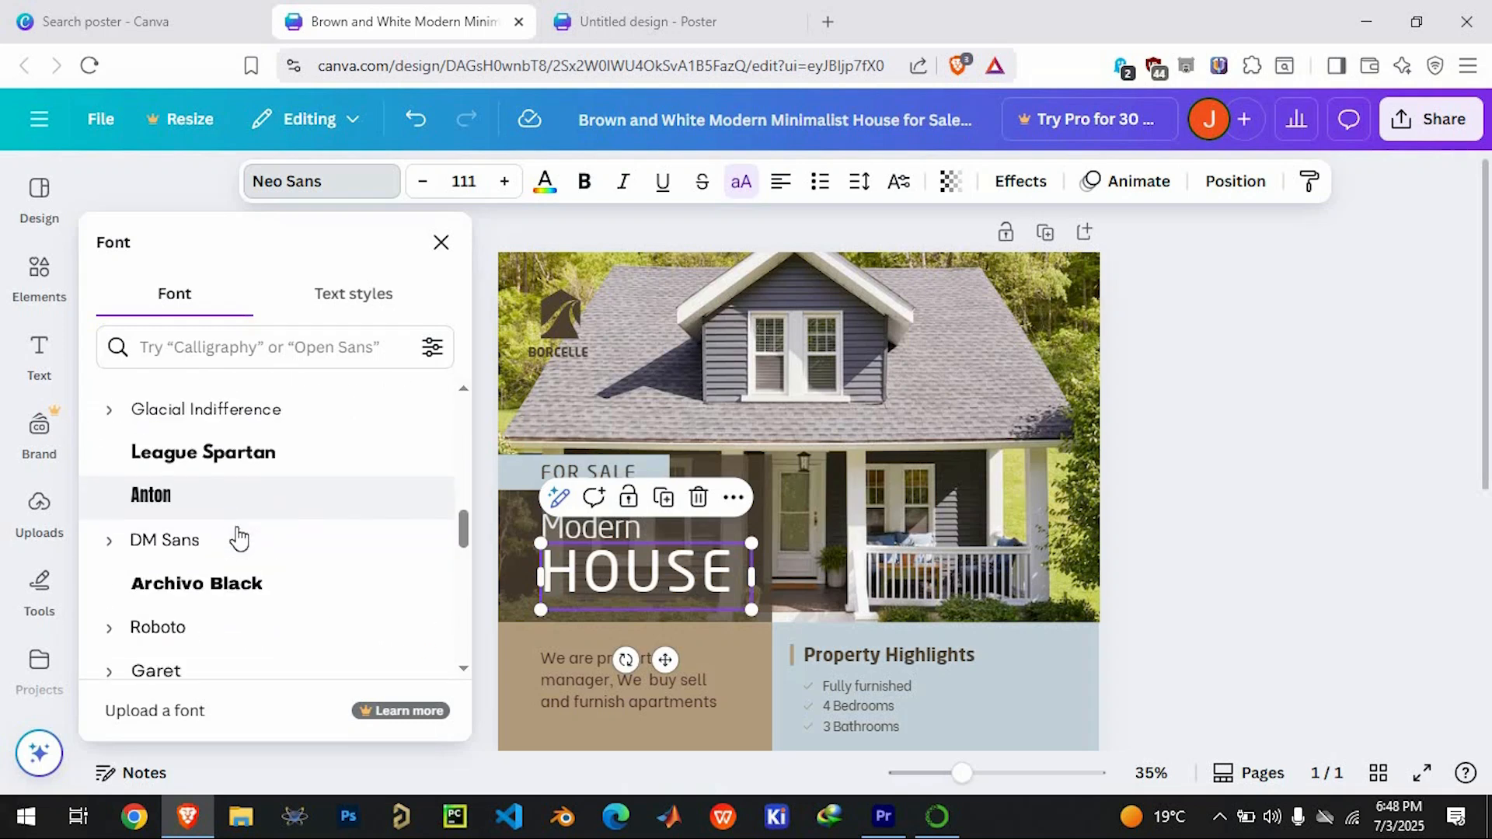
pyautogui.scroll(-8, 241, 540)
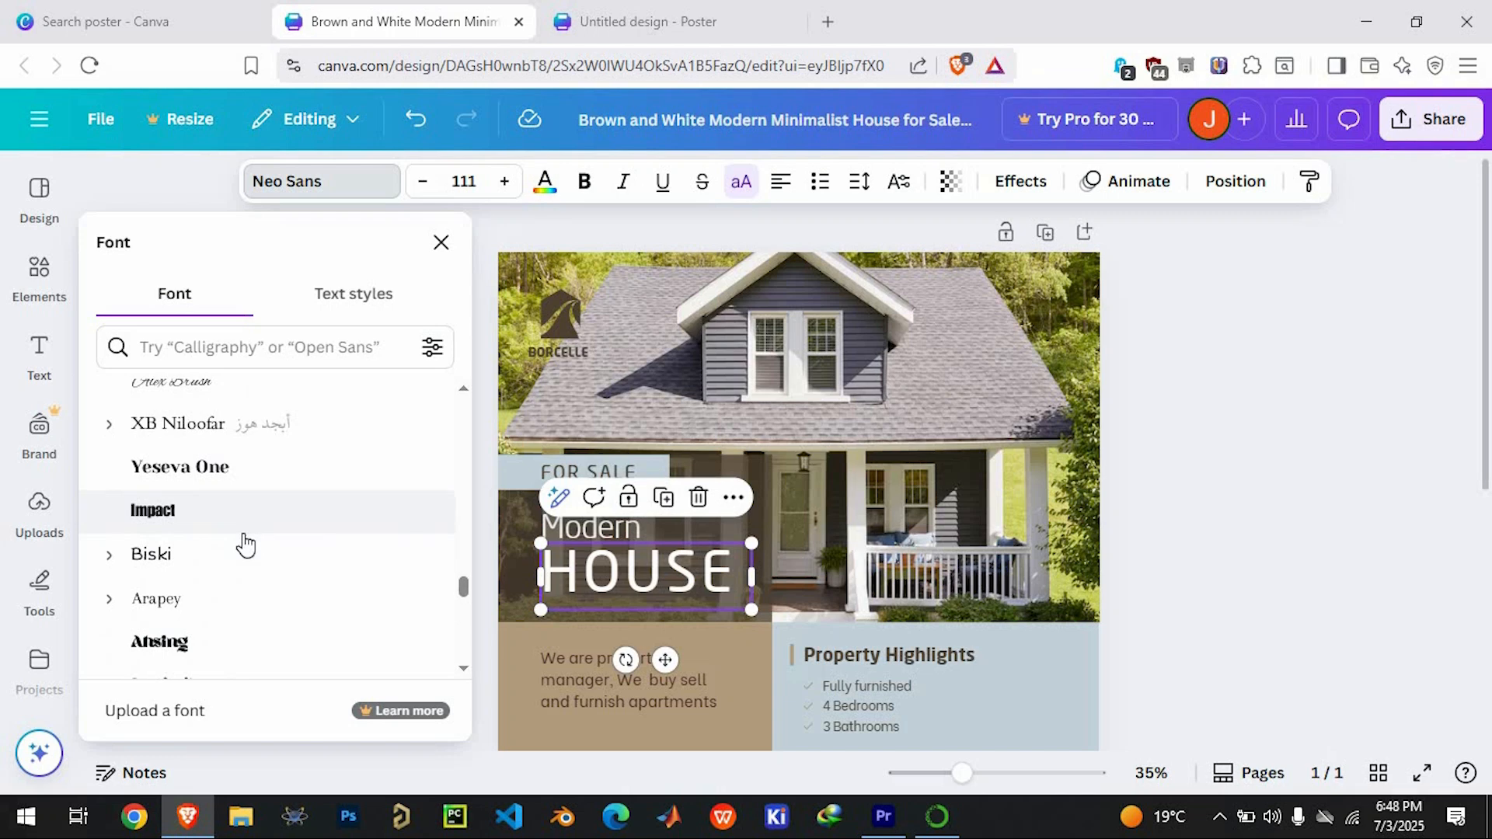
pyautogui.scroll(-2, 245, 544)
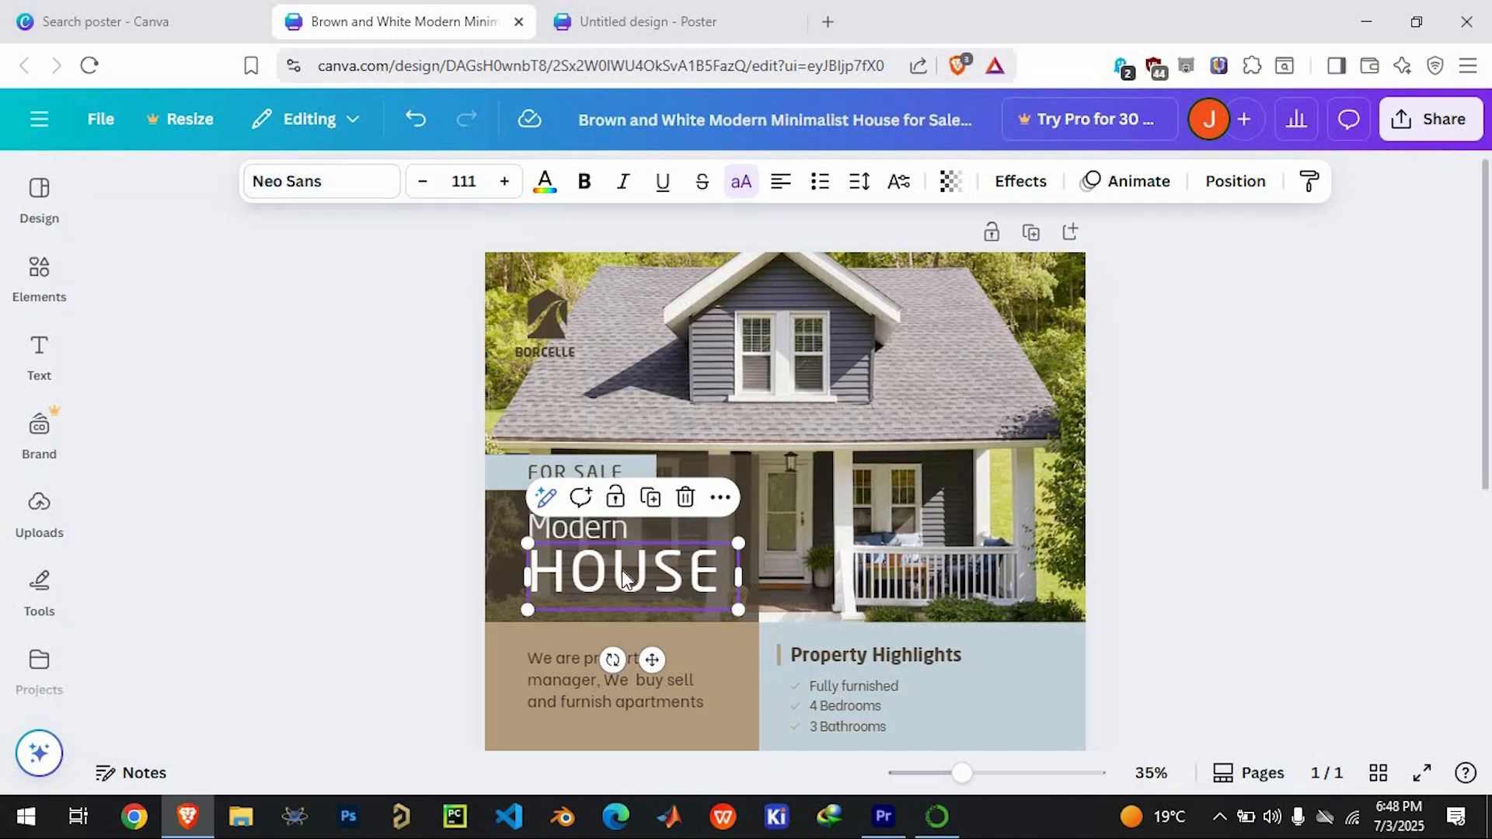
pyautogui.doubleClick(593, 554)
pyautogui.click(563, 665)
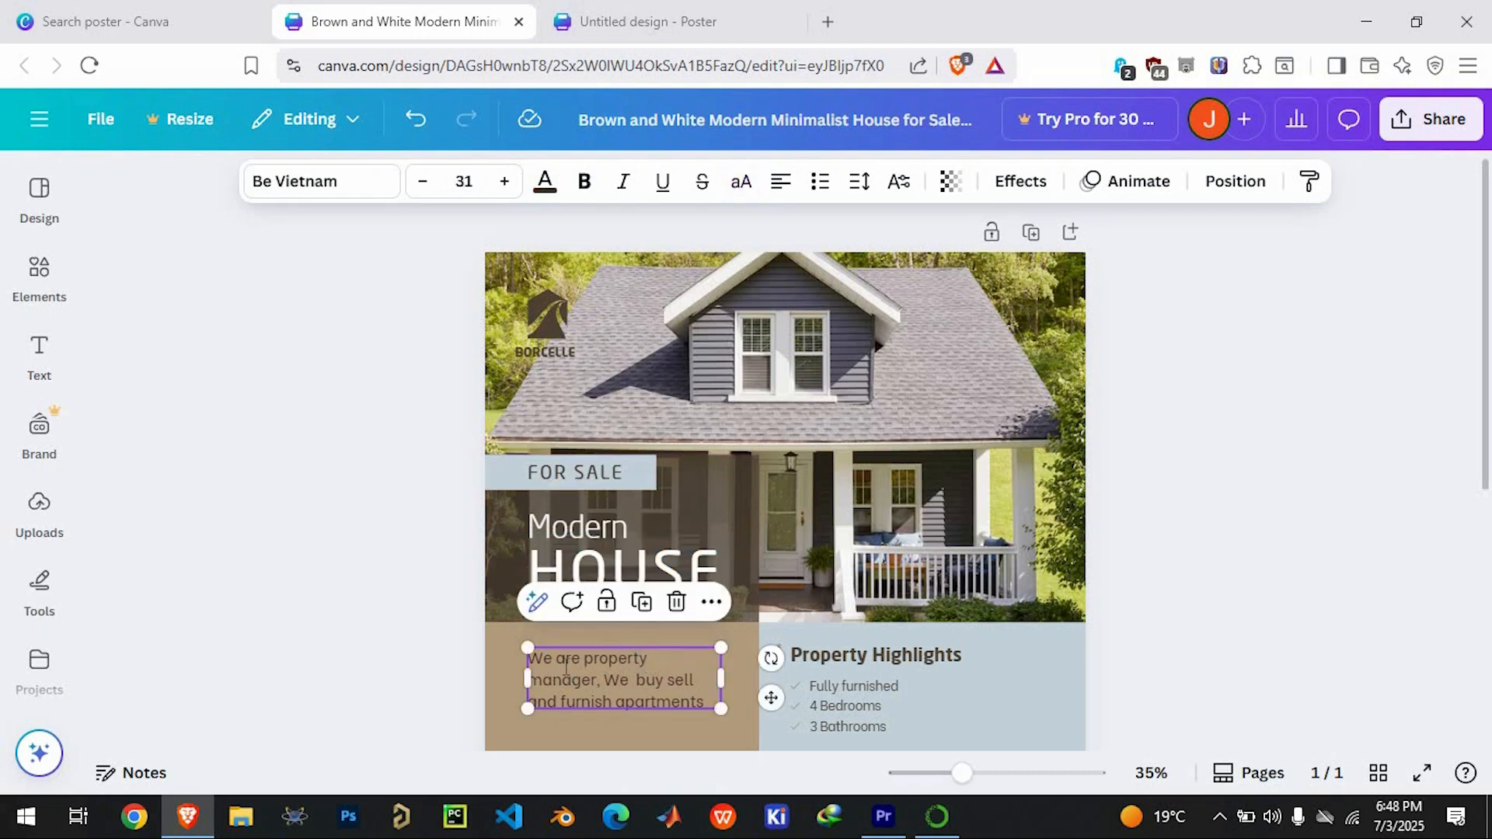
pyautogui.doubleClick(814, 663)
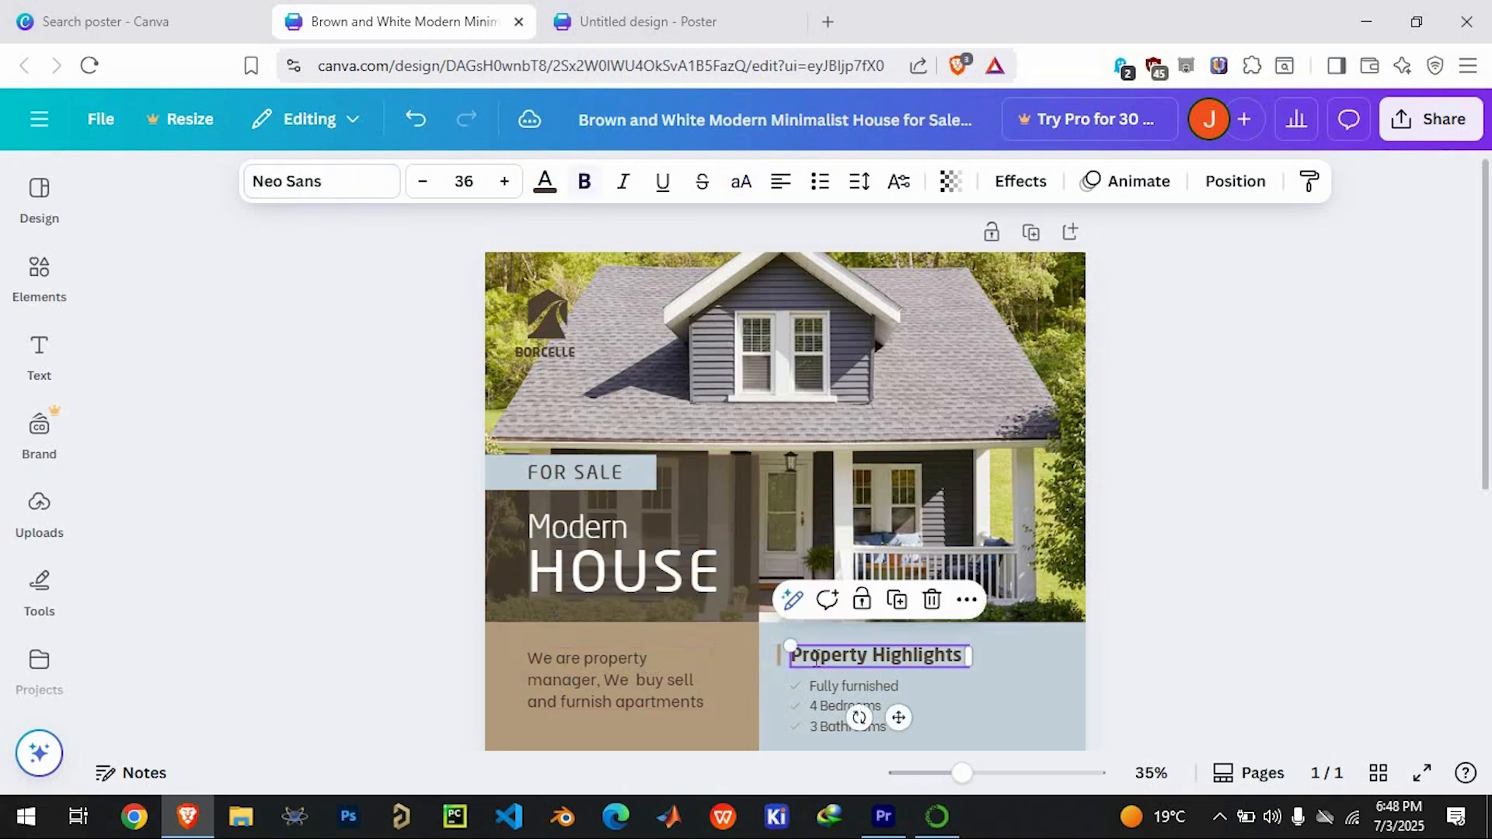
pyautogui.click(856, 707)
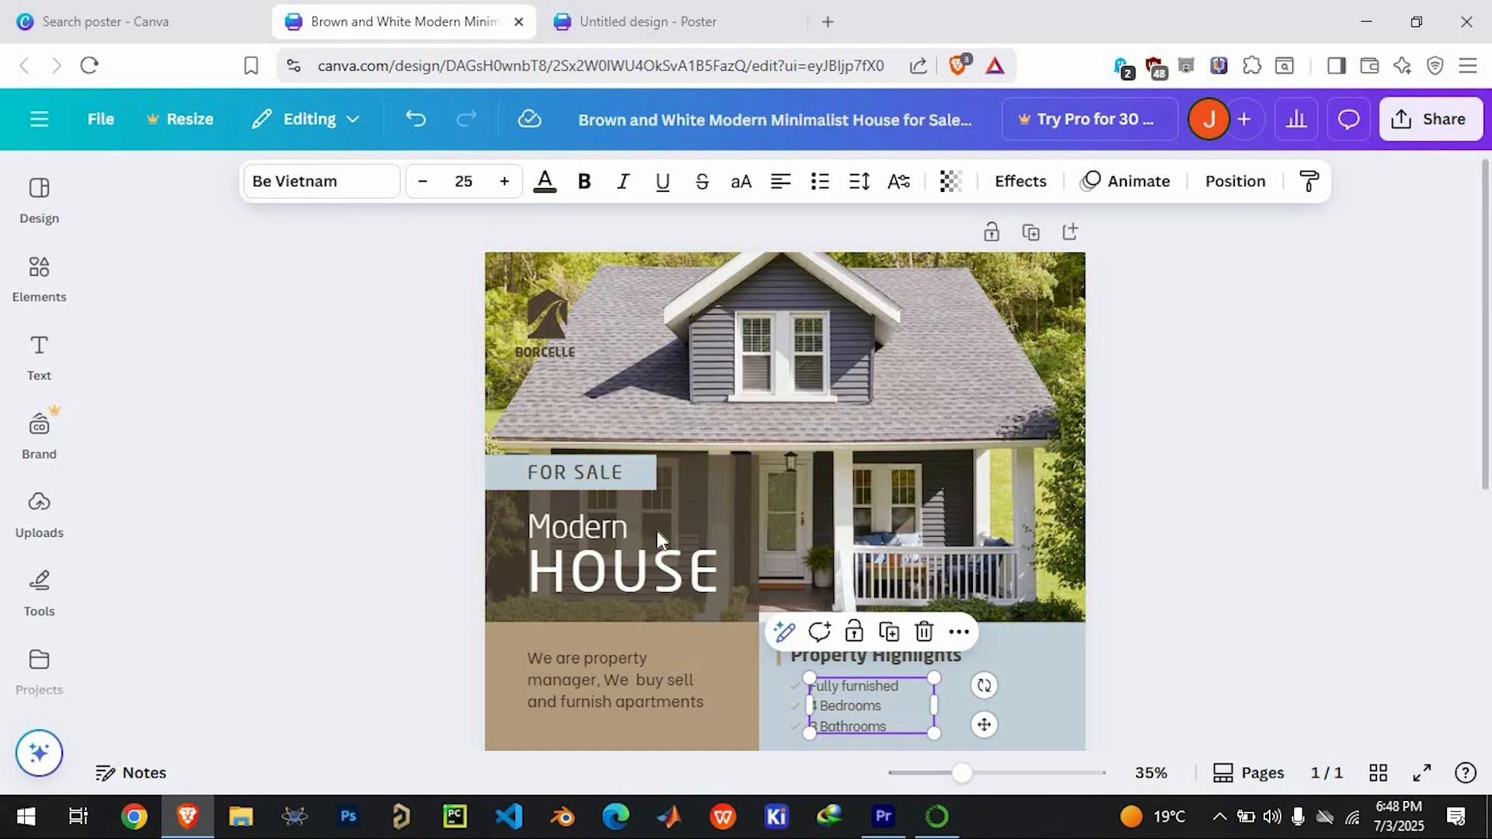
# Center-align the property manager description text in the brown box.
pyautogui.scroll(-3, 657, 536)
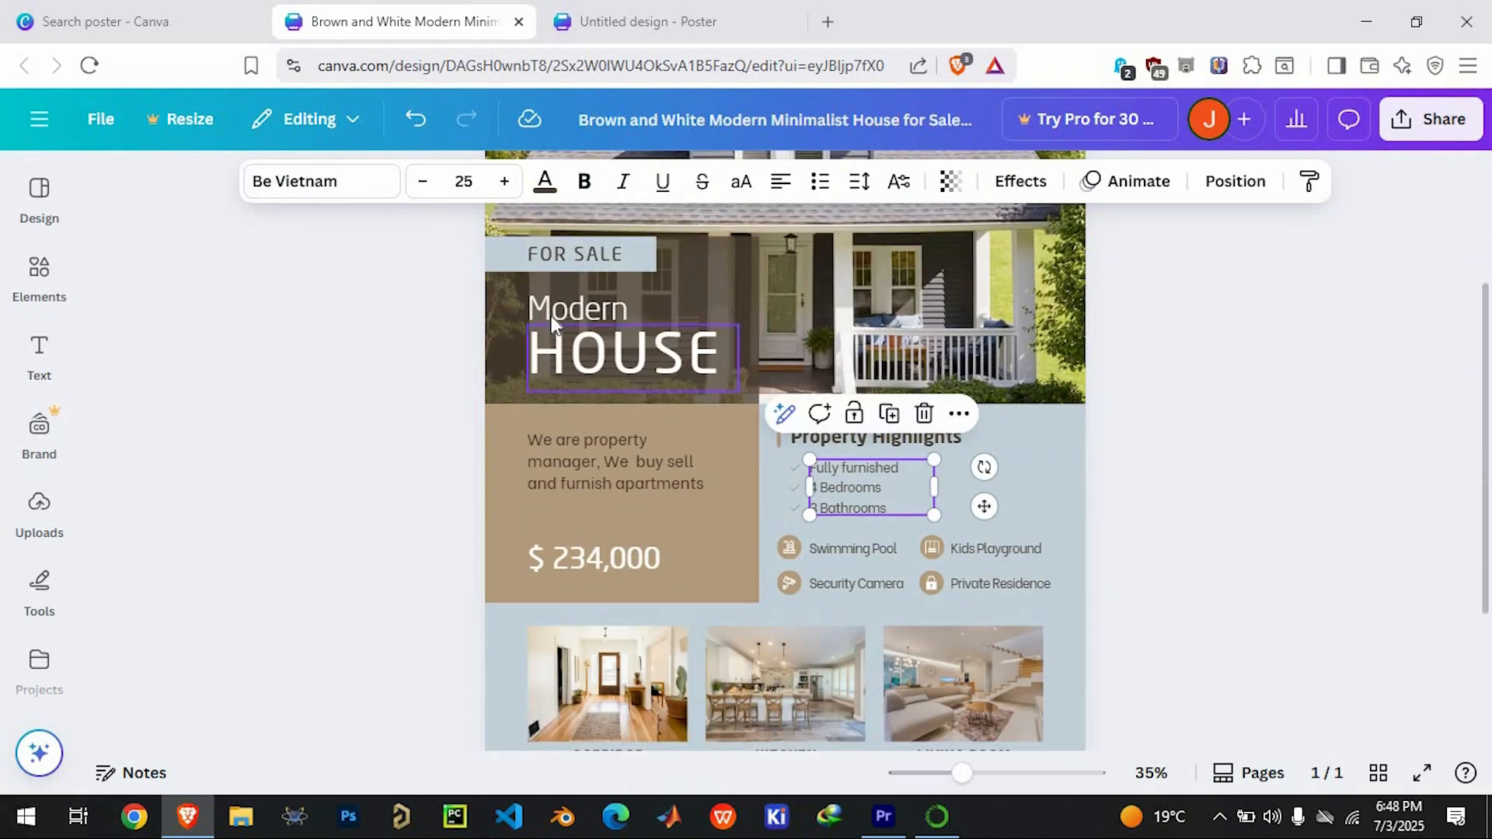
pyautogui.click(781, 185)
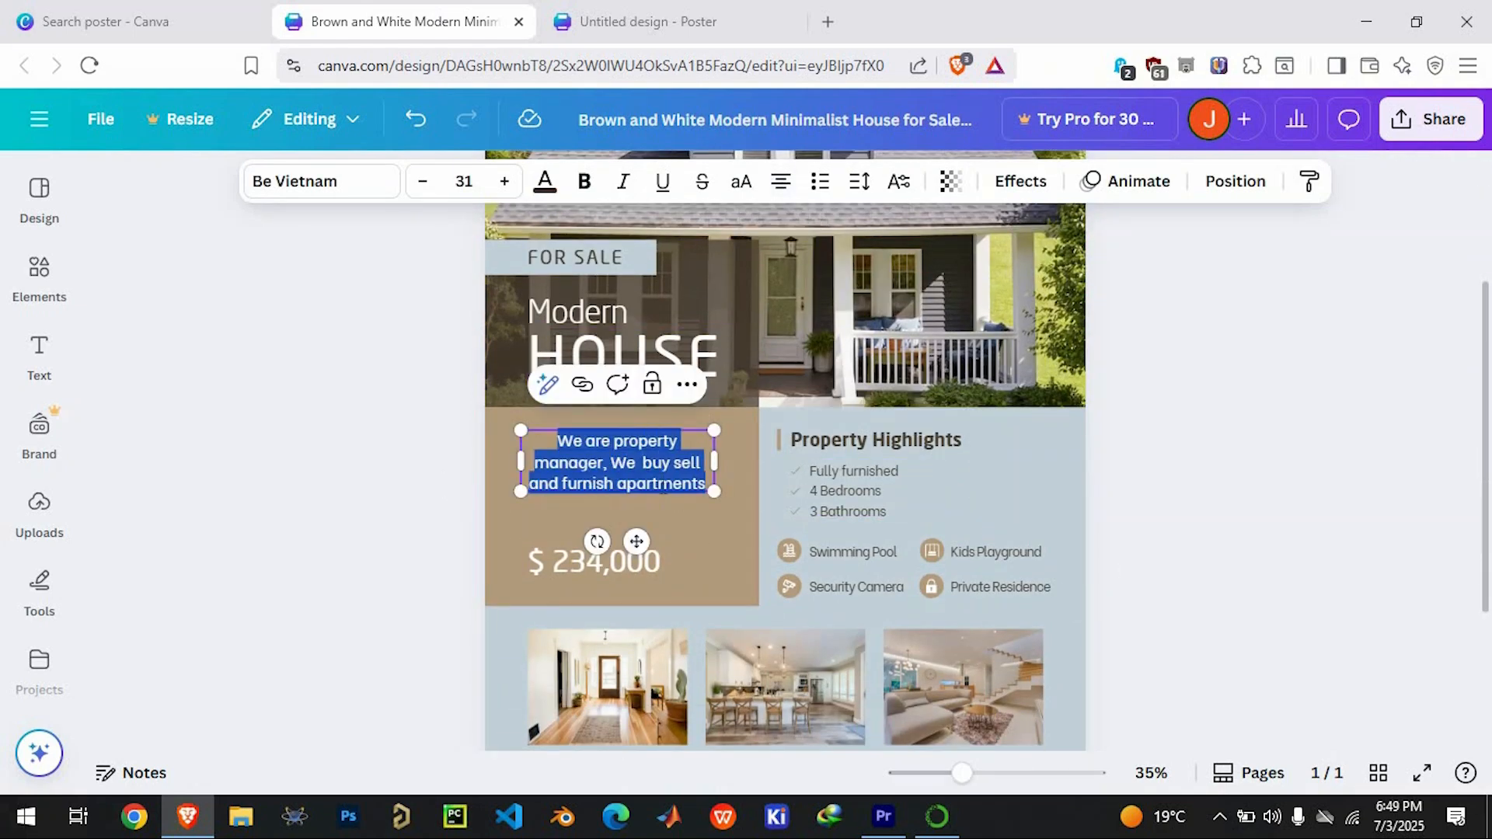
pyautogui.click(663, 485)
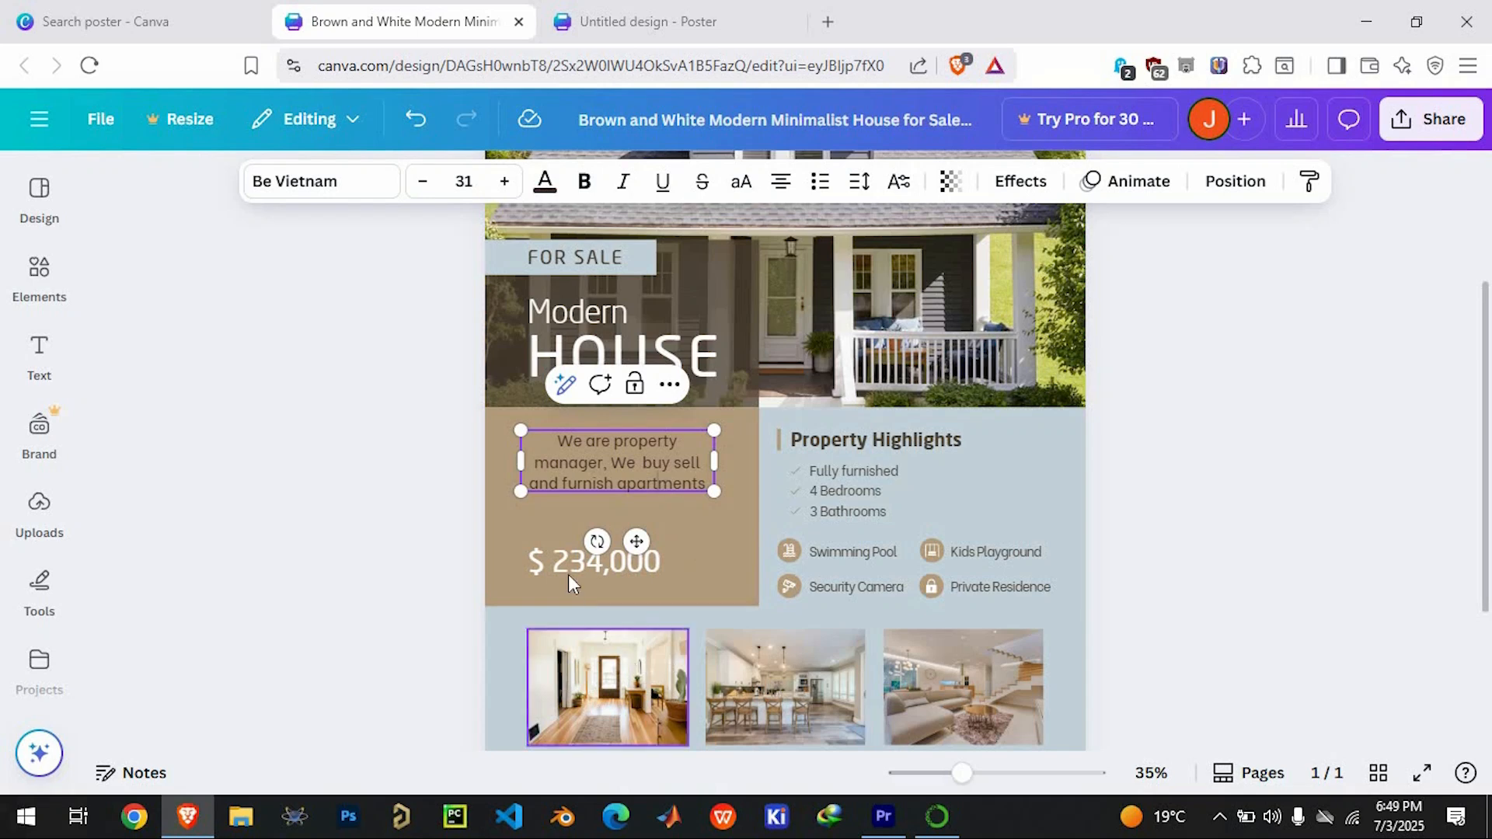
pyautogui.click(735, 506)
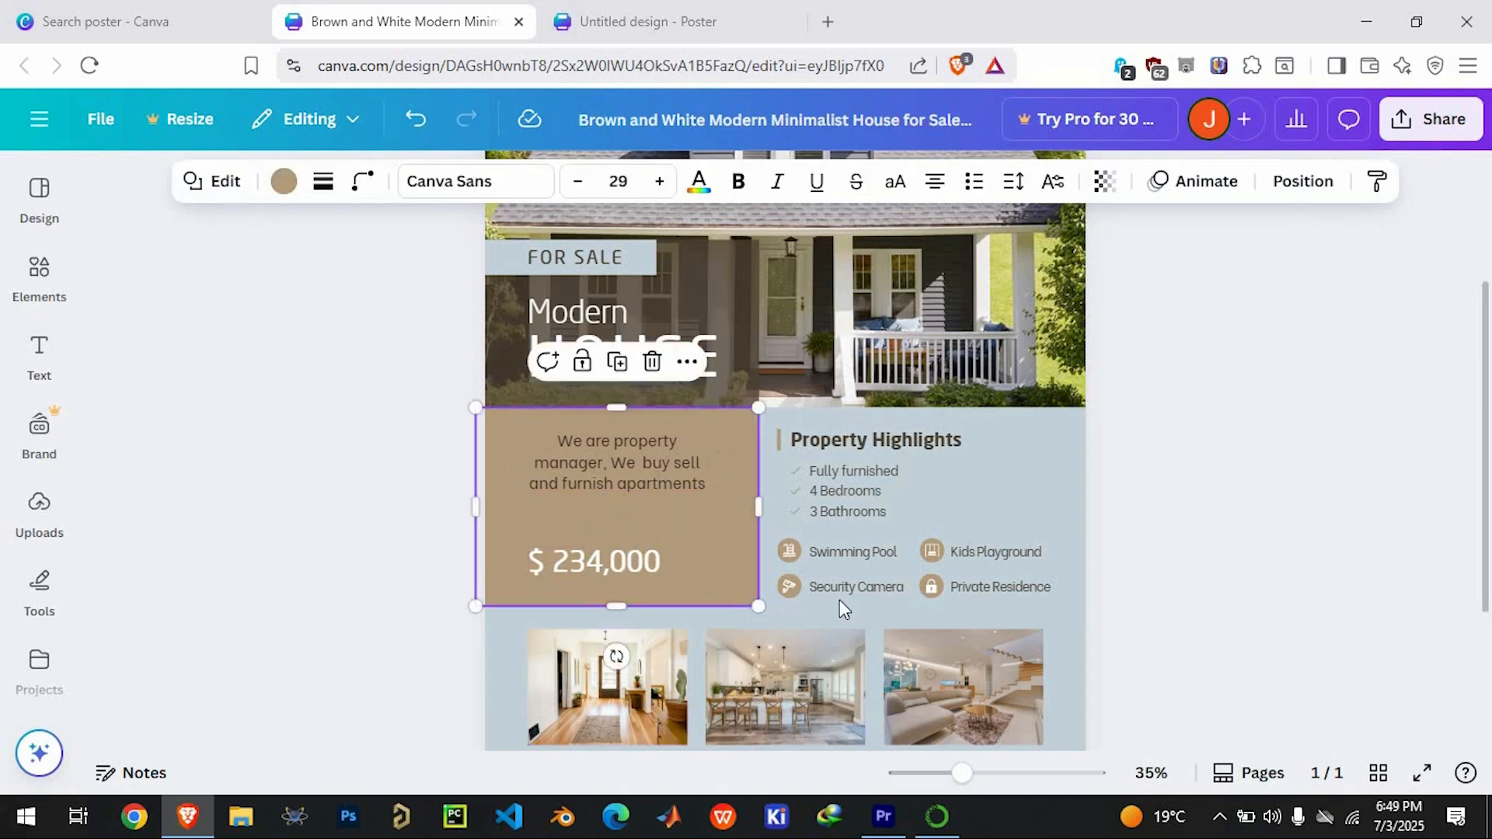
# Search the elements library for an arrow and add the arrow shape to the poster.
pyautogui.click(46, 274)
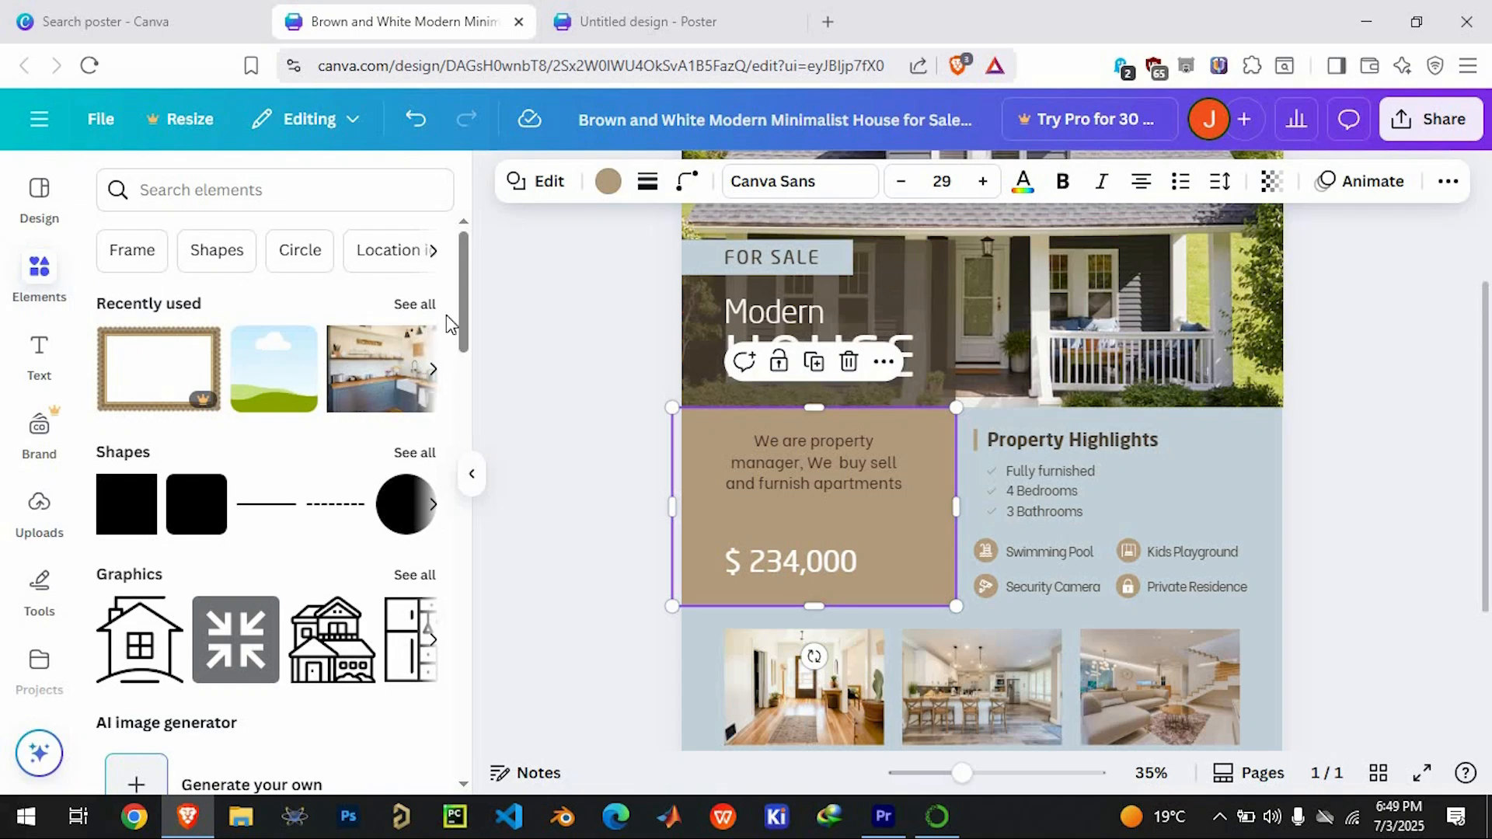
pyautogui.scroll(-3, 457, 355)
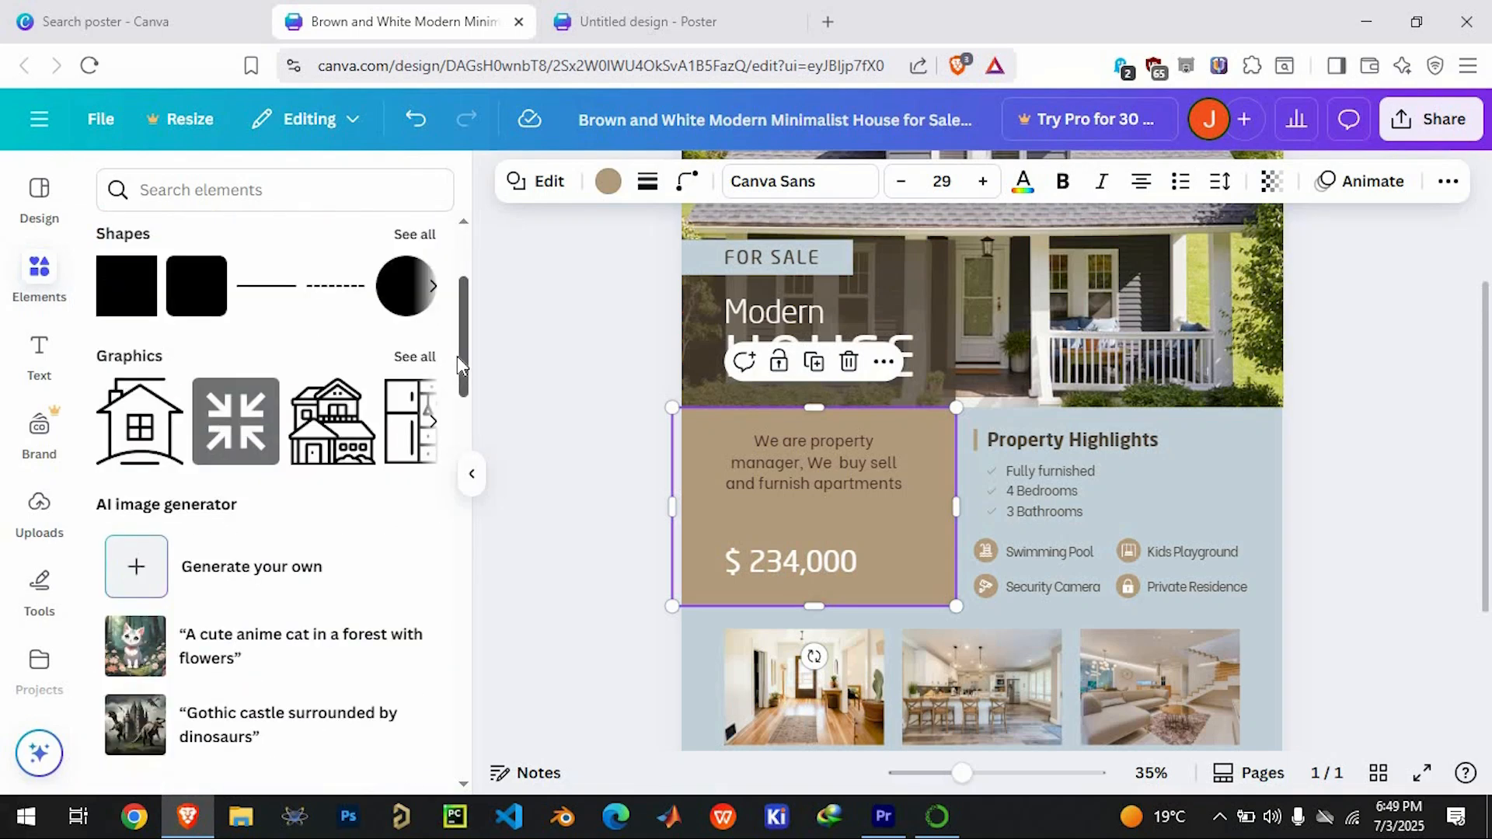
pyautogui.scroll(-3, 457, 356)
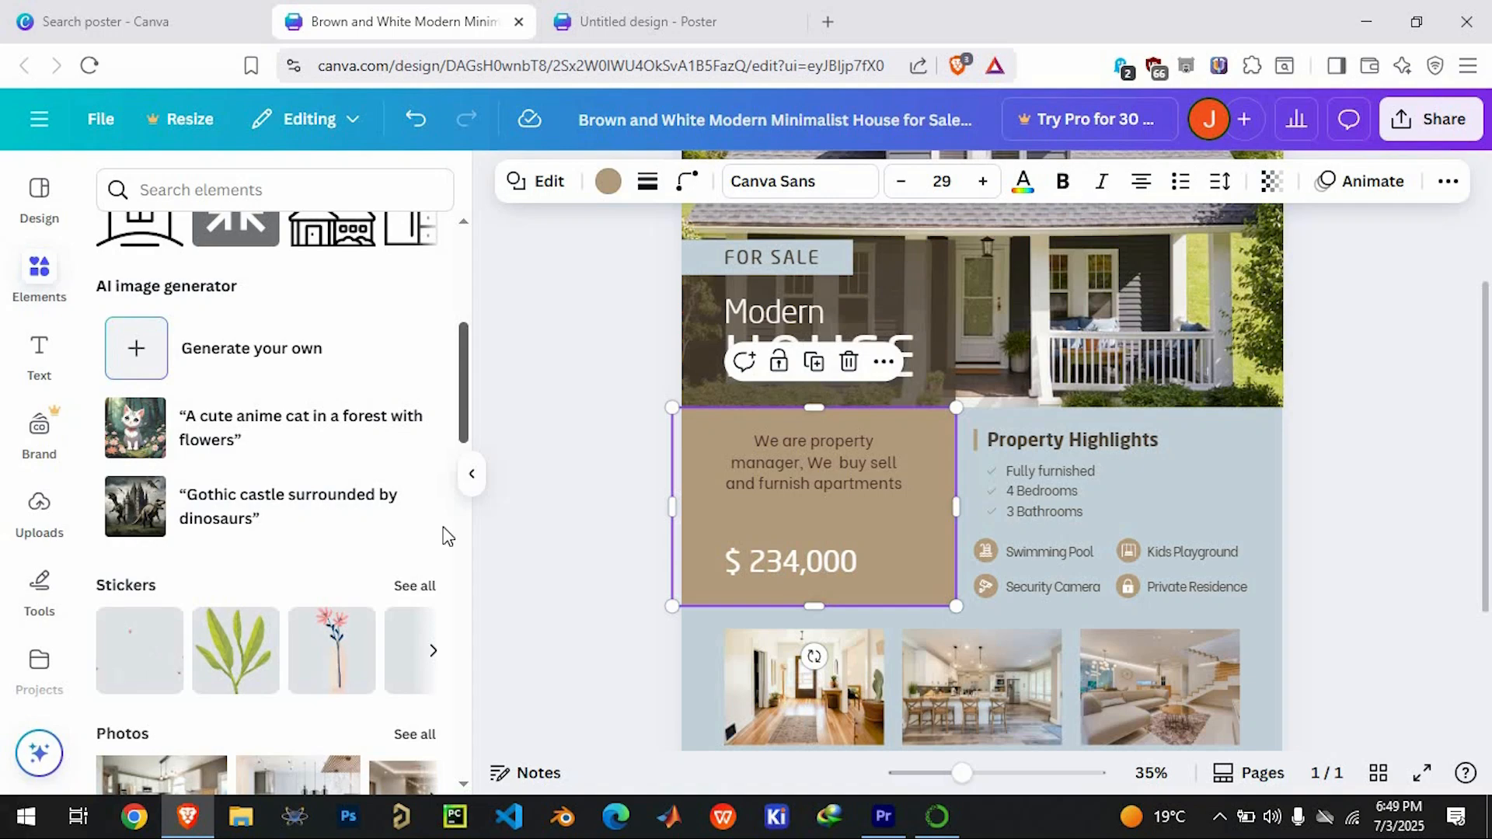
pyautogui.scroll(-3, 445, 535)
pyautogui.scroll(-4, 437, 544)
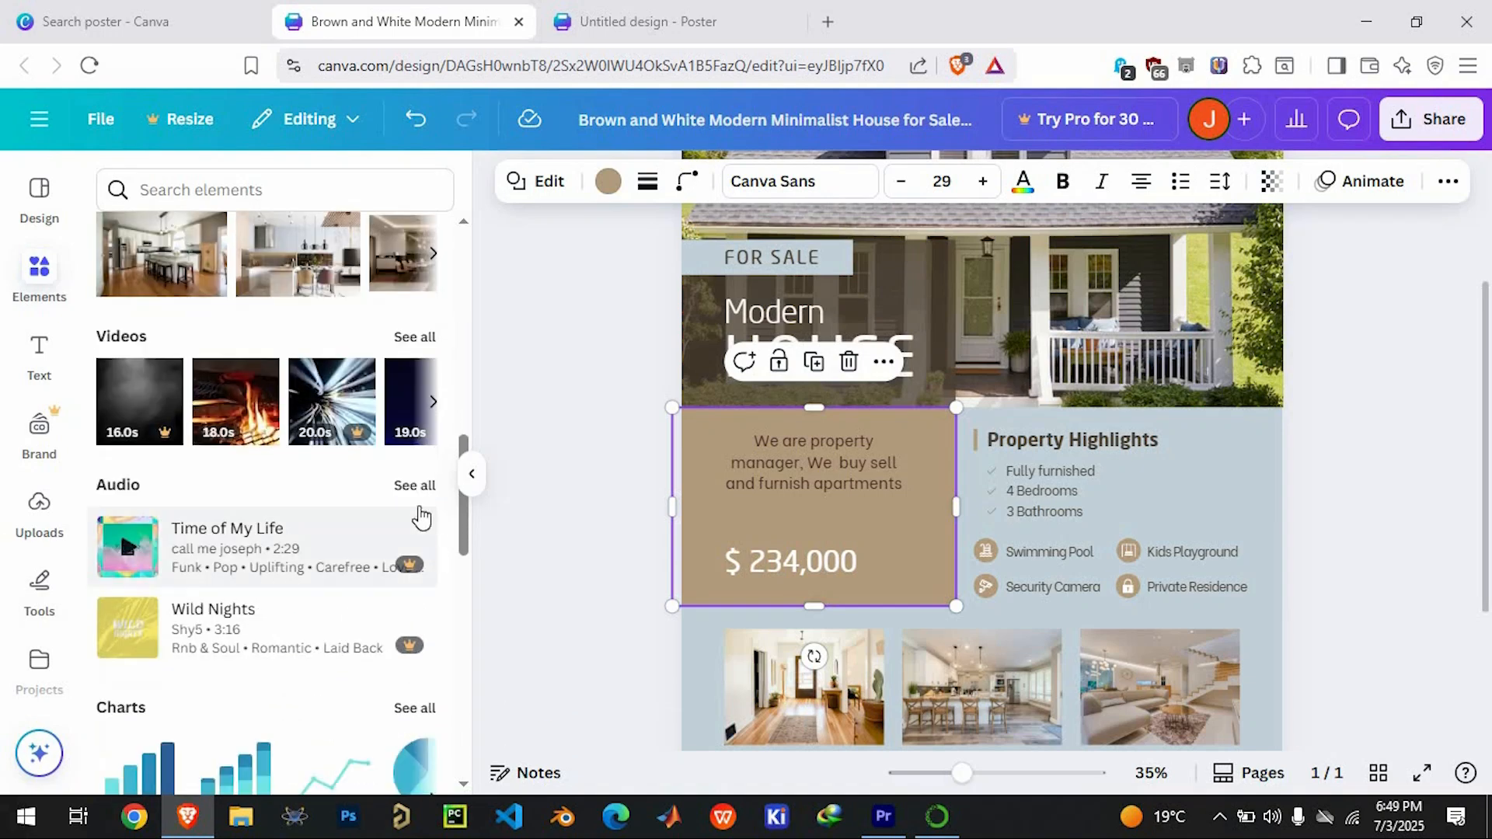
pyautogui.click(219, 190)
pyautogui.write('arr')
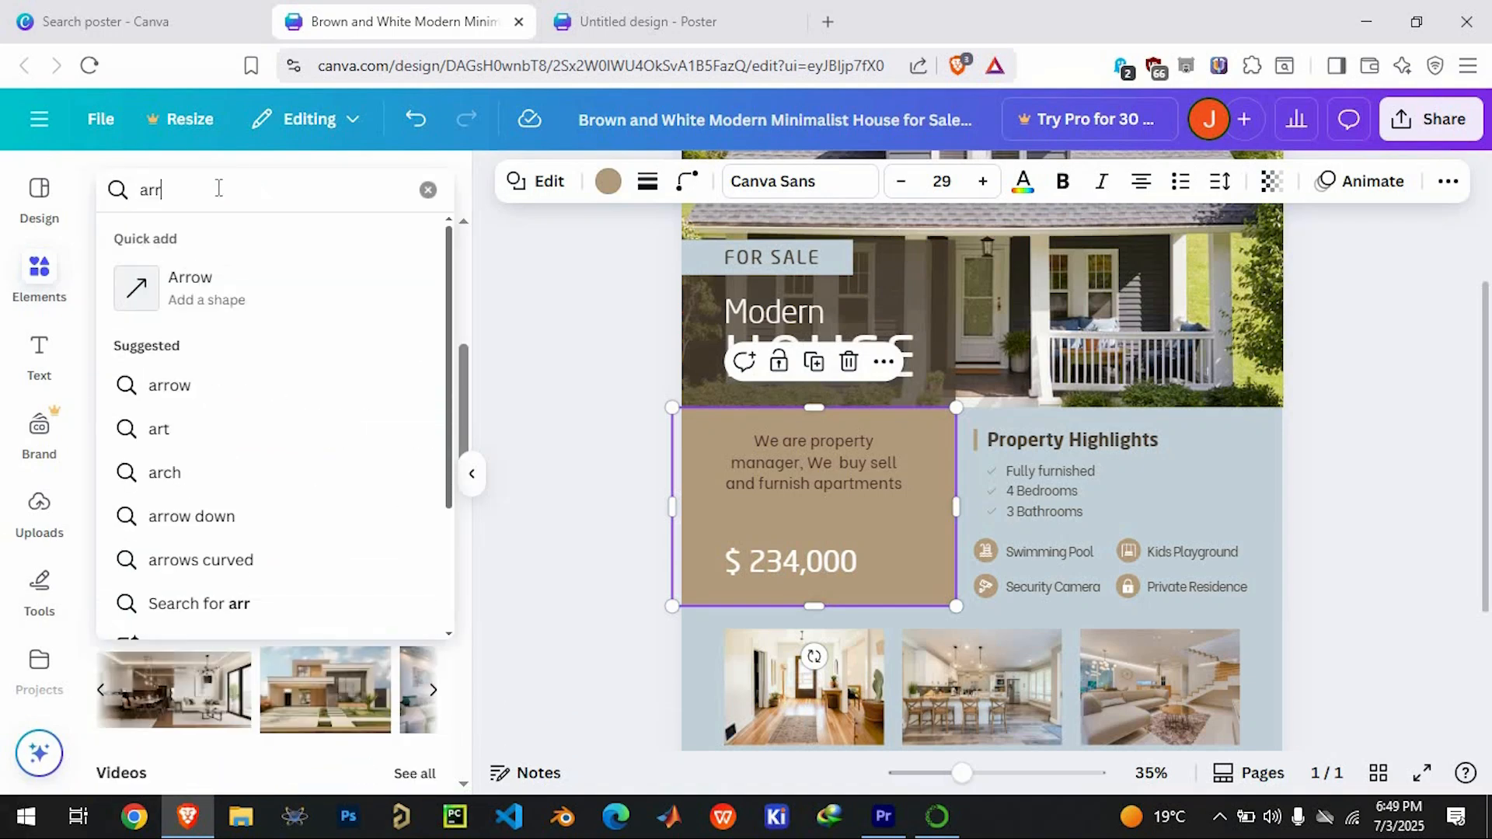
pyautogui.click(233, 308)
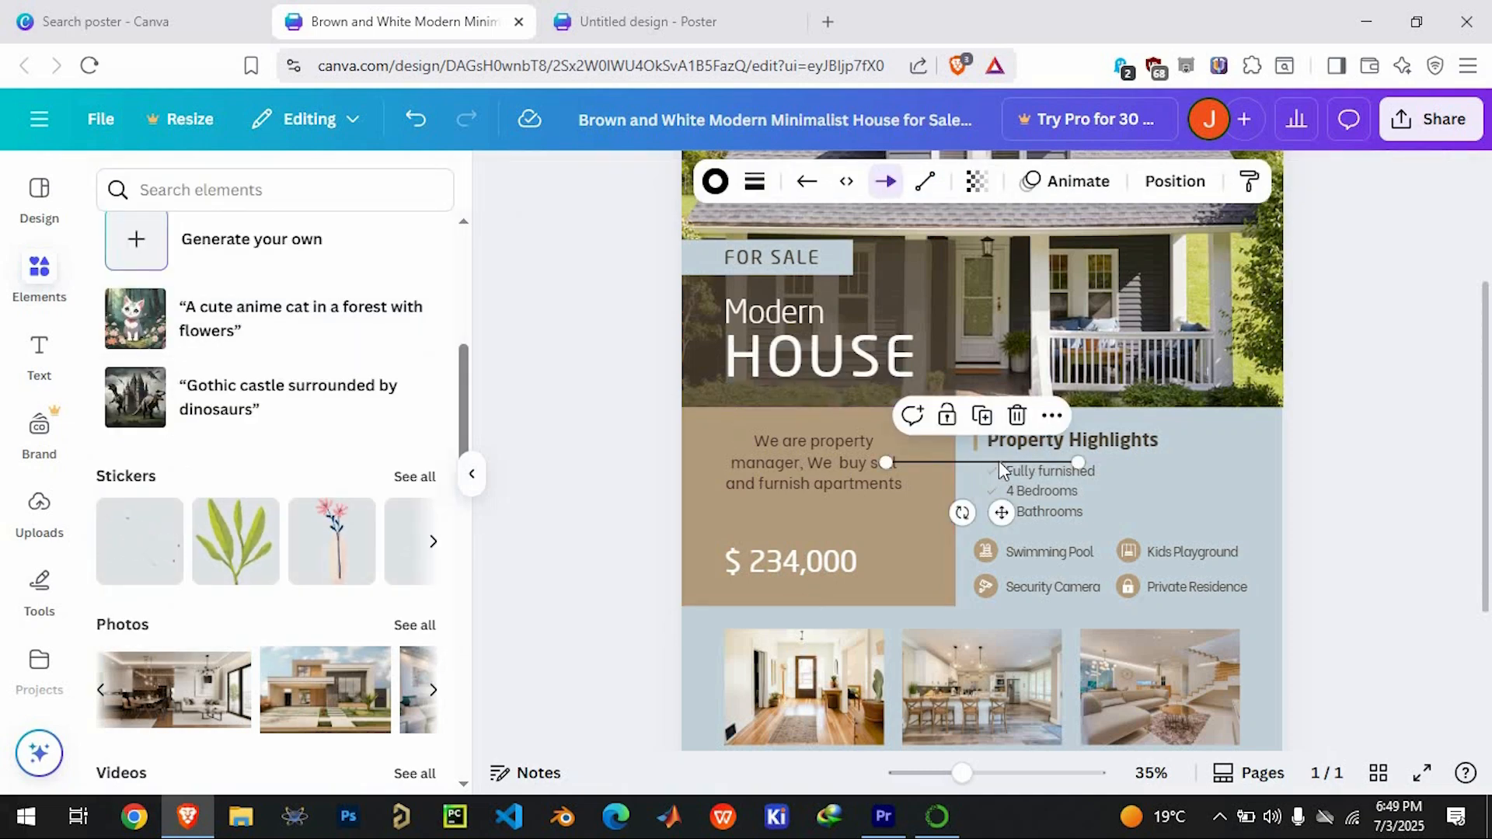
# Try adjusting the arrow's transparency and delete the arrow from the poster.
pyautogui.scroll(5, 1000, 460)
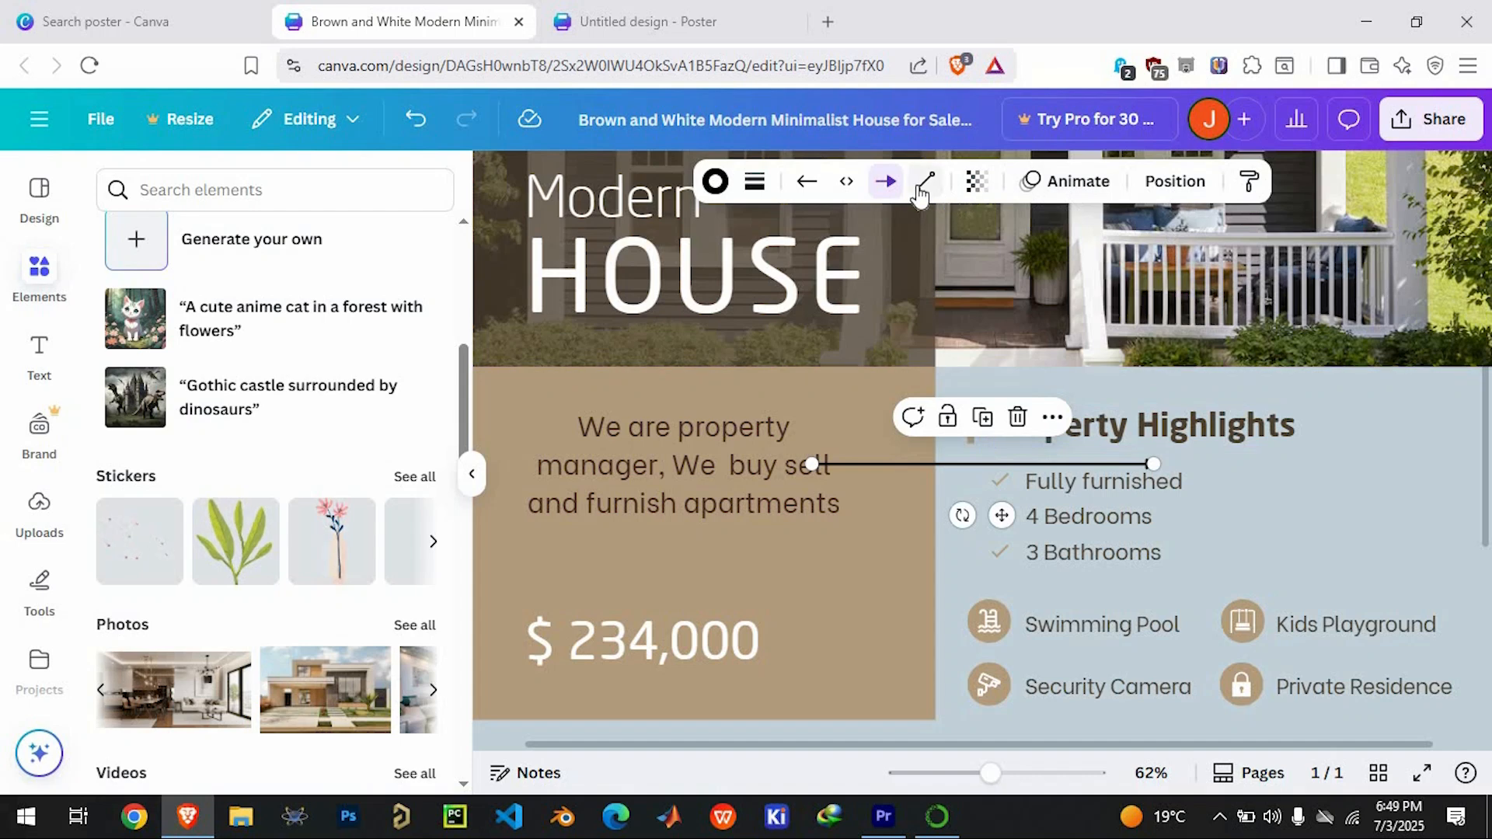
pyautogui.click(977, 181)
pyautogui.moveTo(938, 287); pyautogui.dragTo(989, 286)
pyautogui.click(1020, 420)
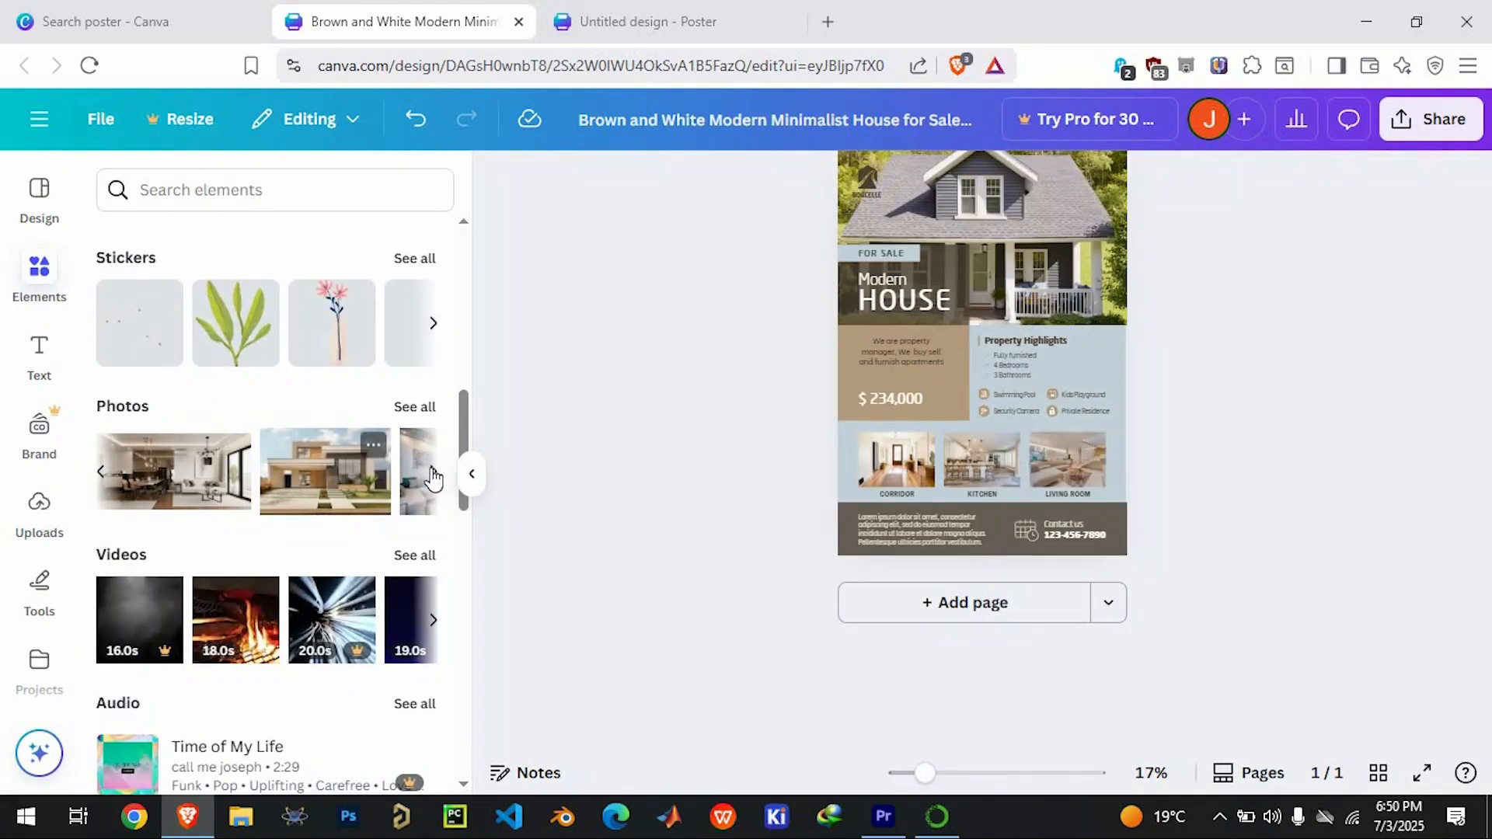
# Place a square frame over the corridor photo and fill it with the uploaded picture of the grey house.
pyautogui.scroll(-1, 440, 376)
pyautogui.click(434, 363)
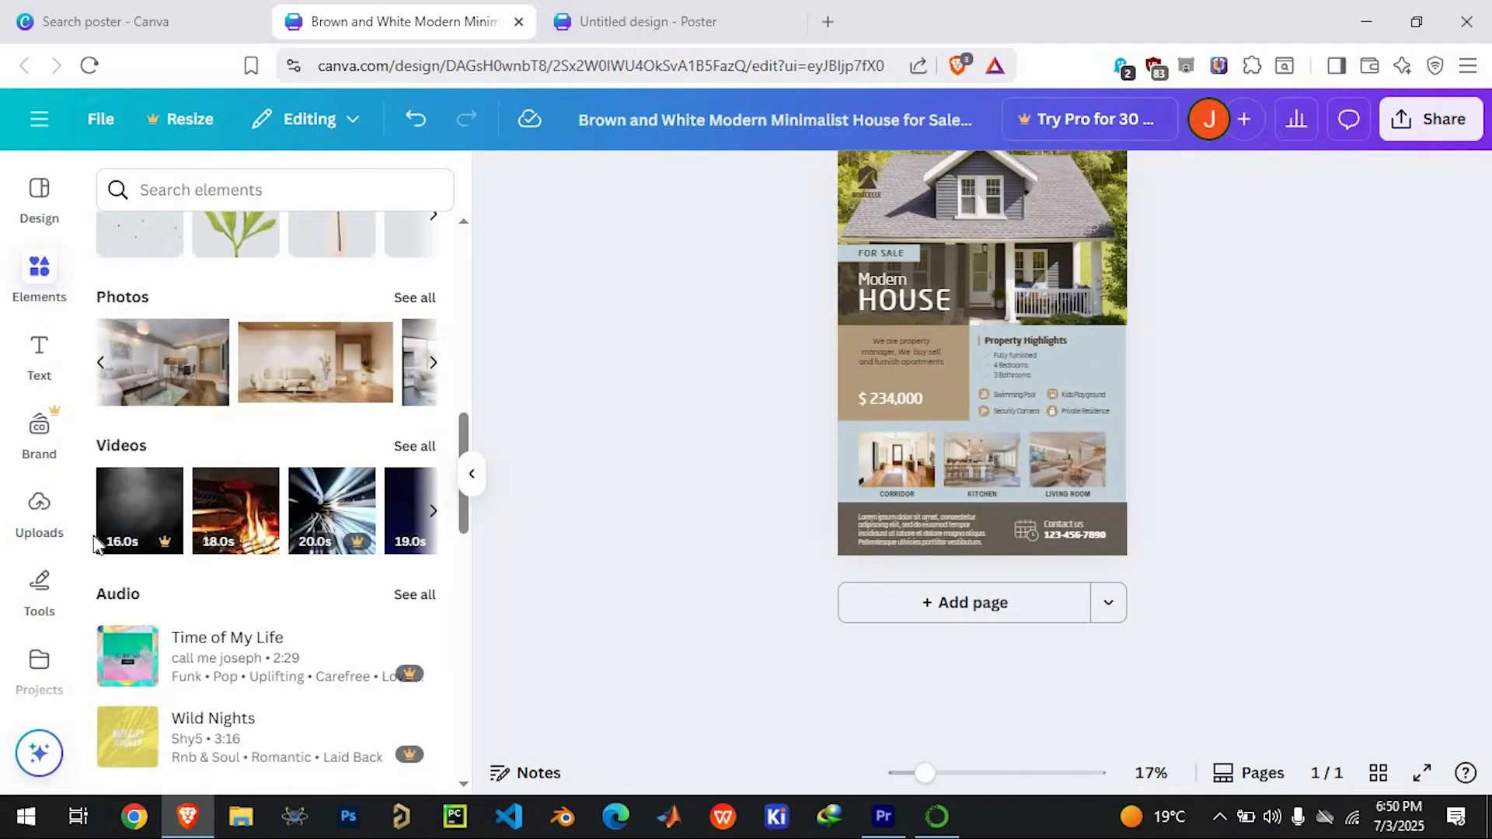
pyautogui.click(38, 509)
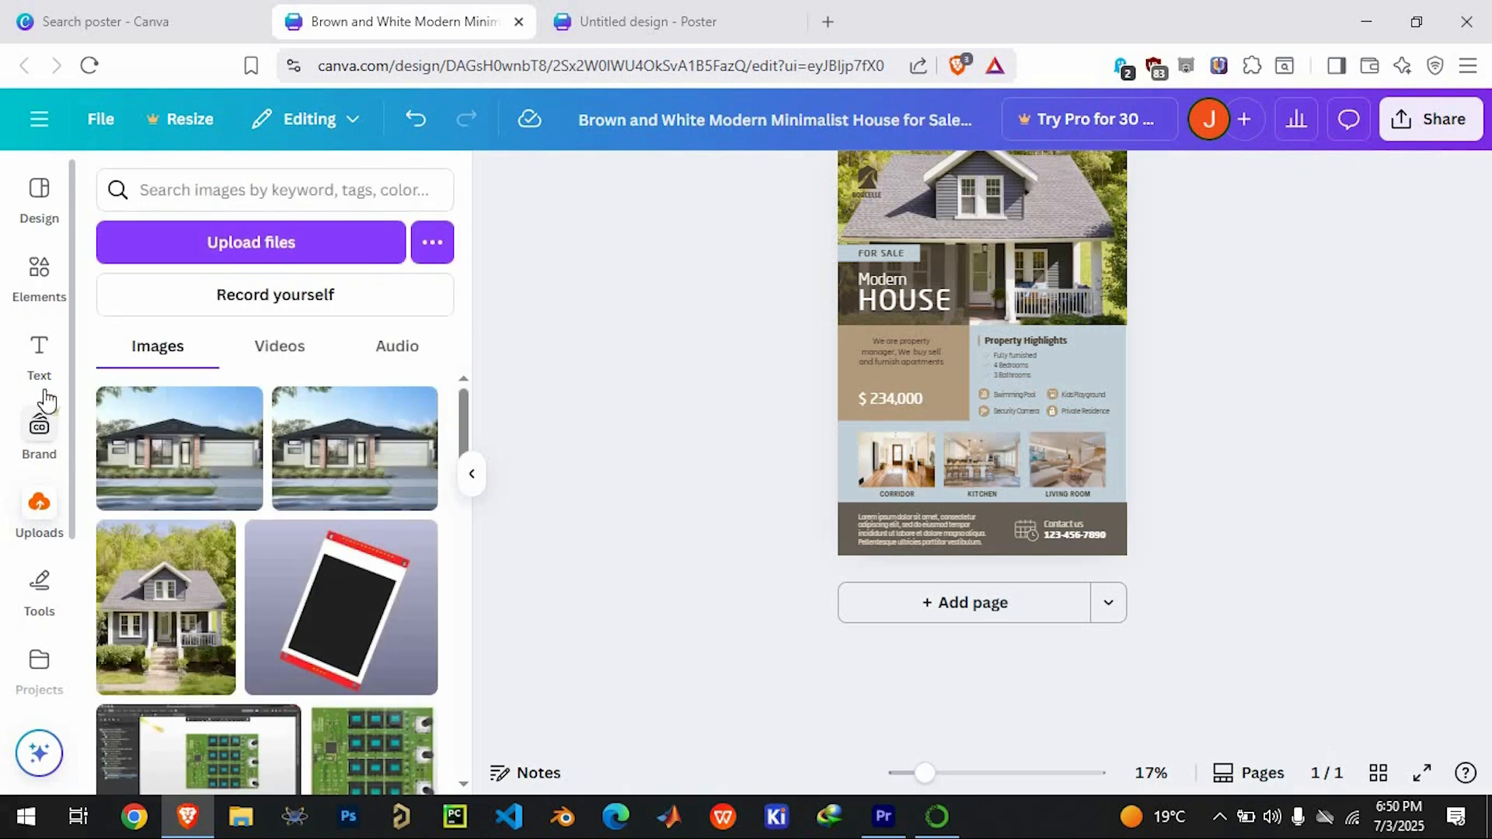
pyautogui.click(41, 274)
pyautogui.click(154, 265)
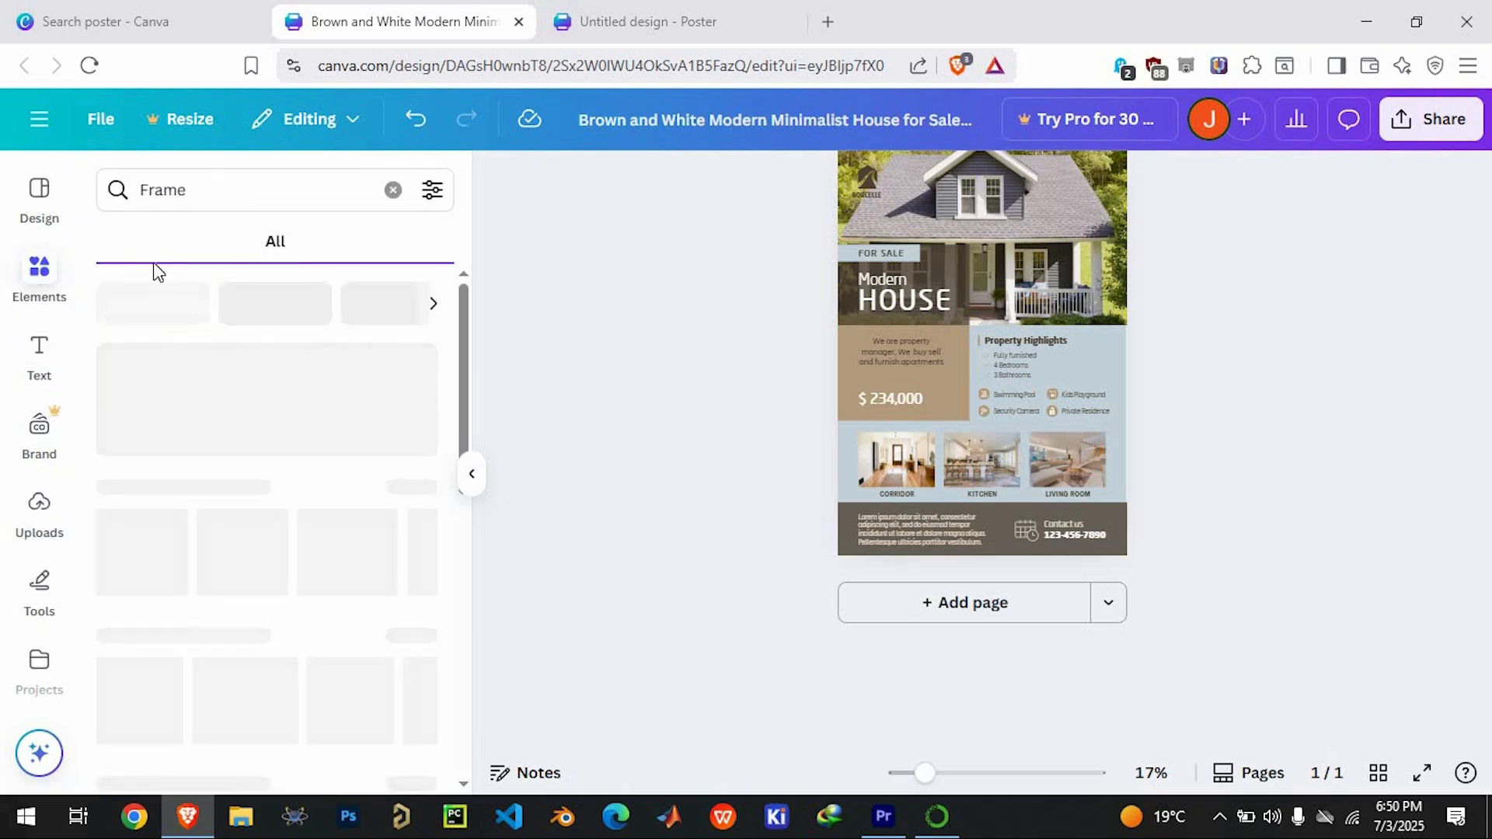
pyautogui.moveTo(211, 567); pyautogui.dragTo(855, 455)
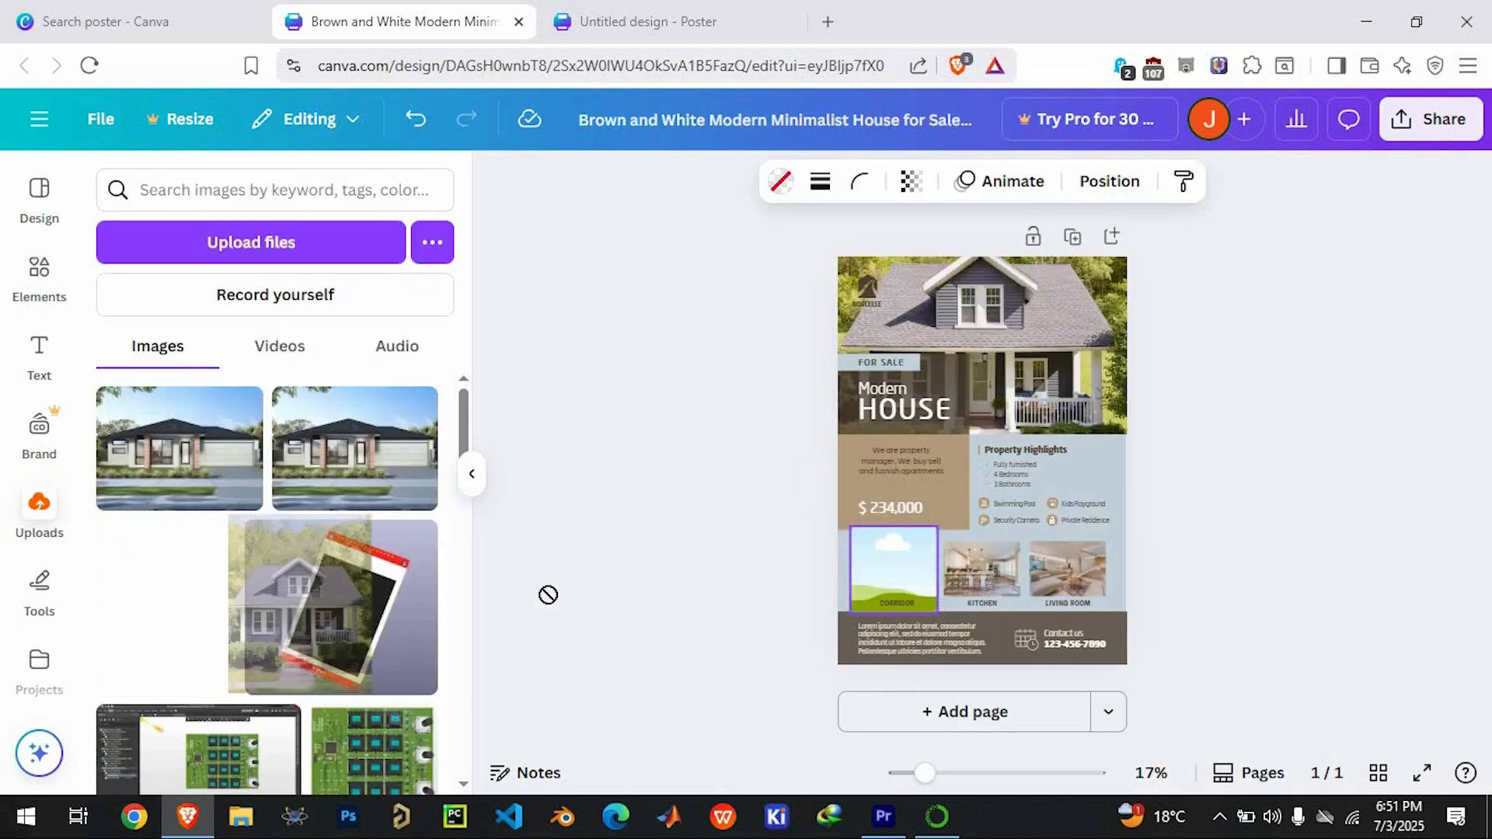
pyautogui.moveTo(546, 593); pyautogui.dragTo(884, 591)
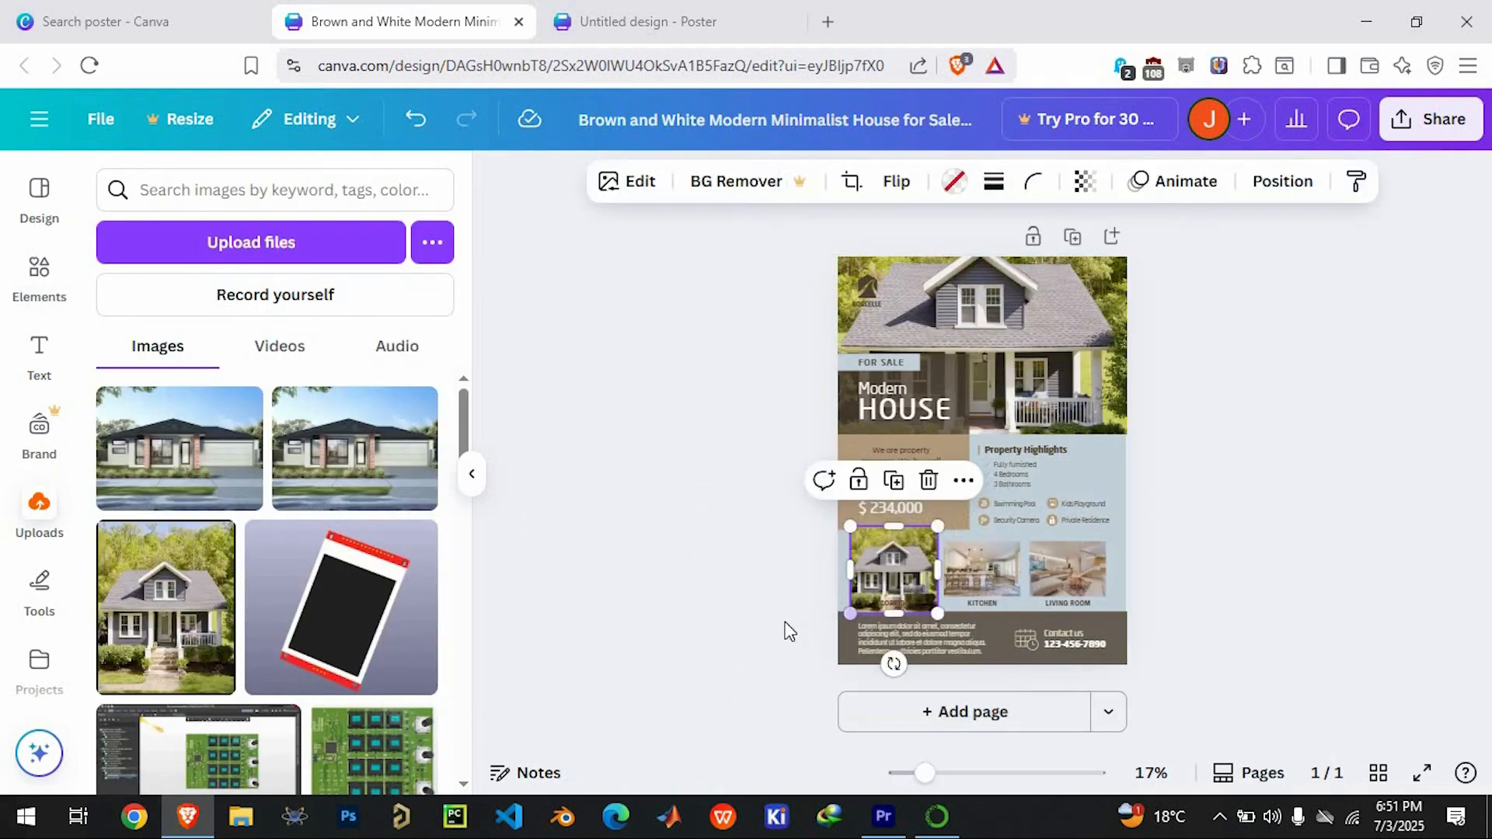
# Send the framed house picture backward, bring it to the front and align it to the page's left edge.
pyautogui.click(1282, 181)
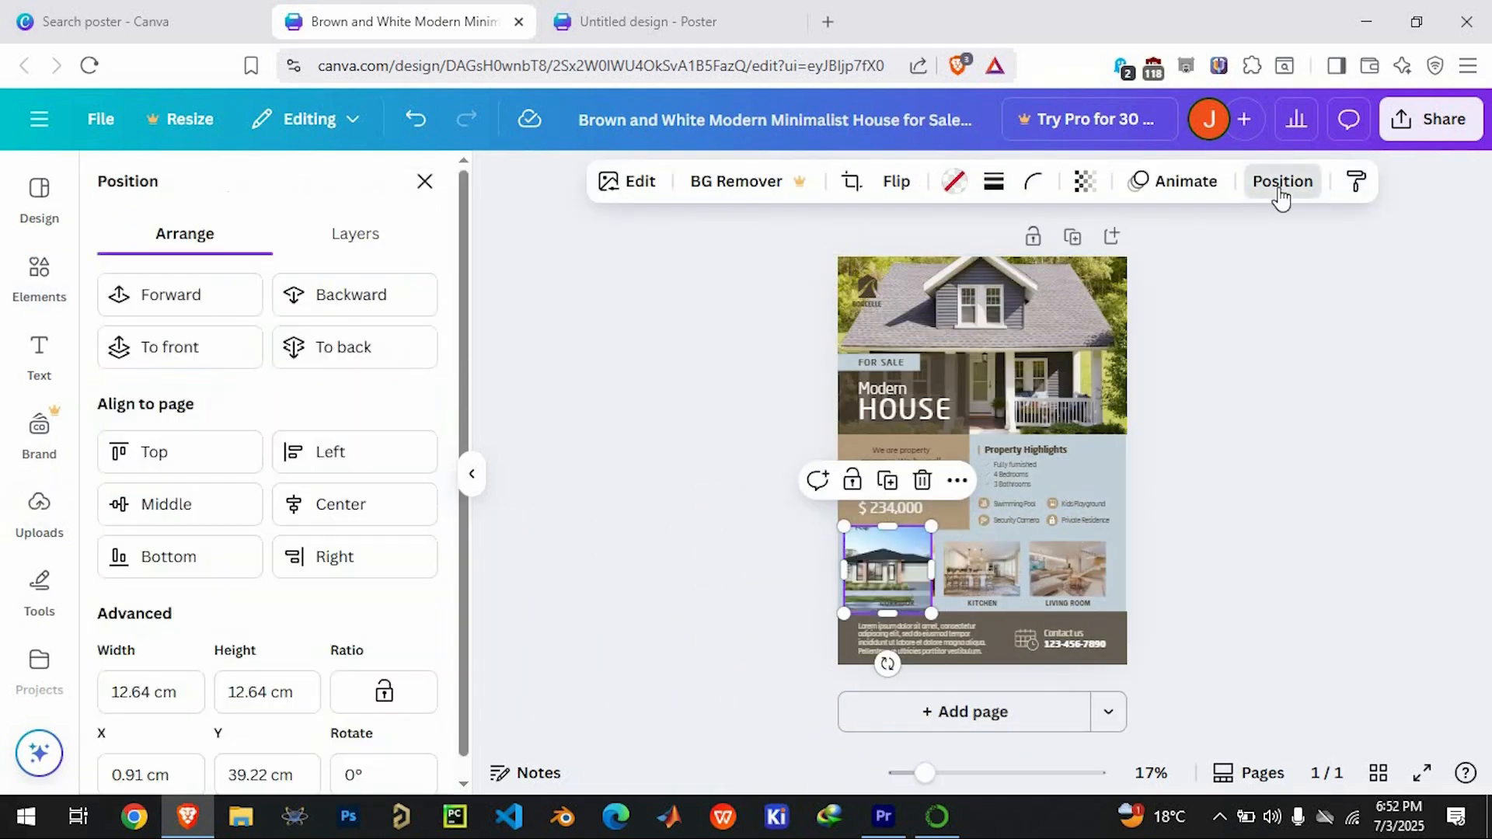
pyautogui.click(389, 303)
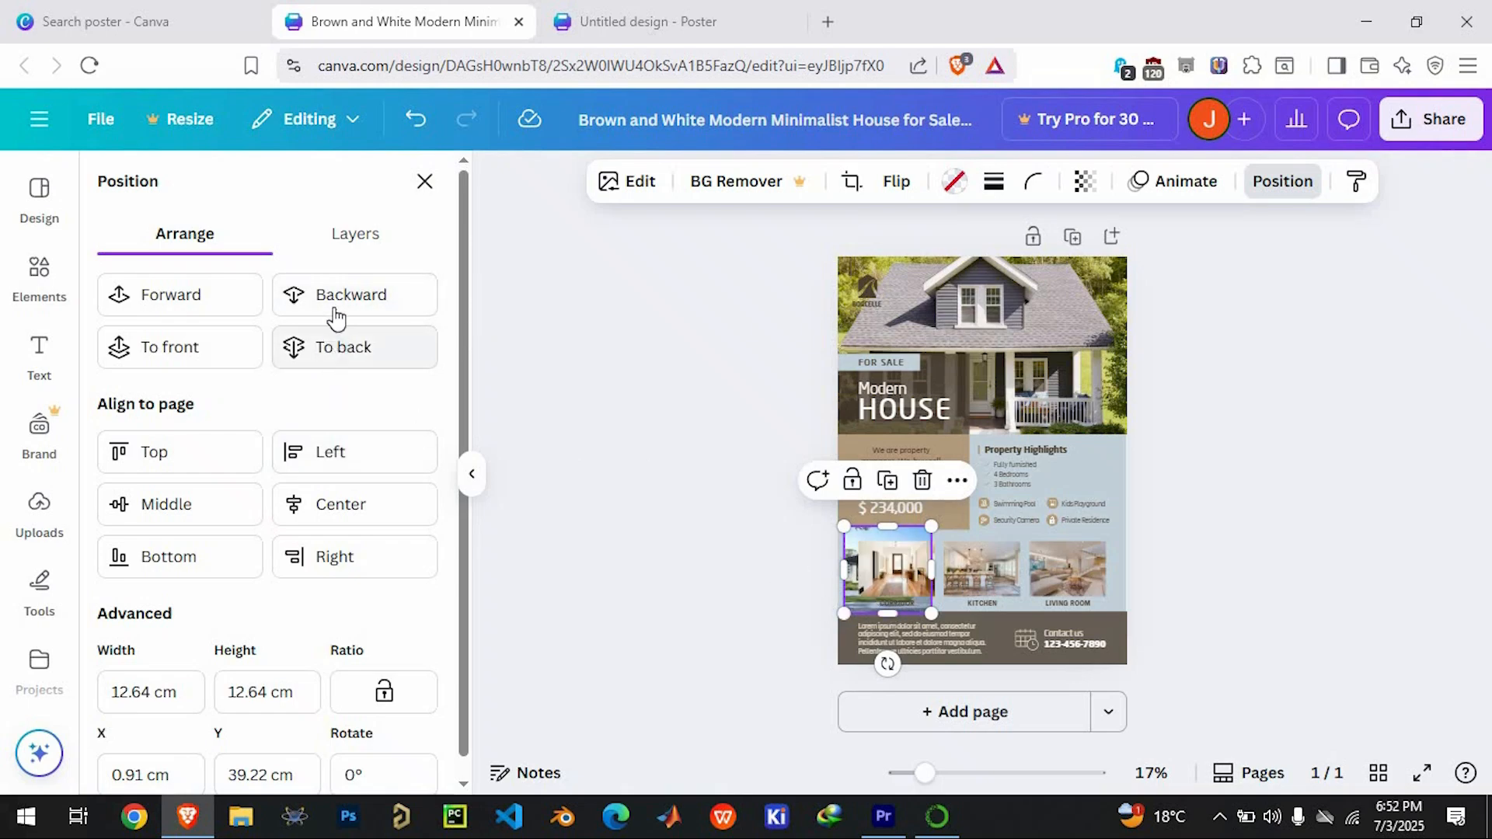
pyautogui.click(212, 346)
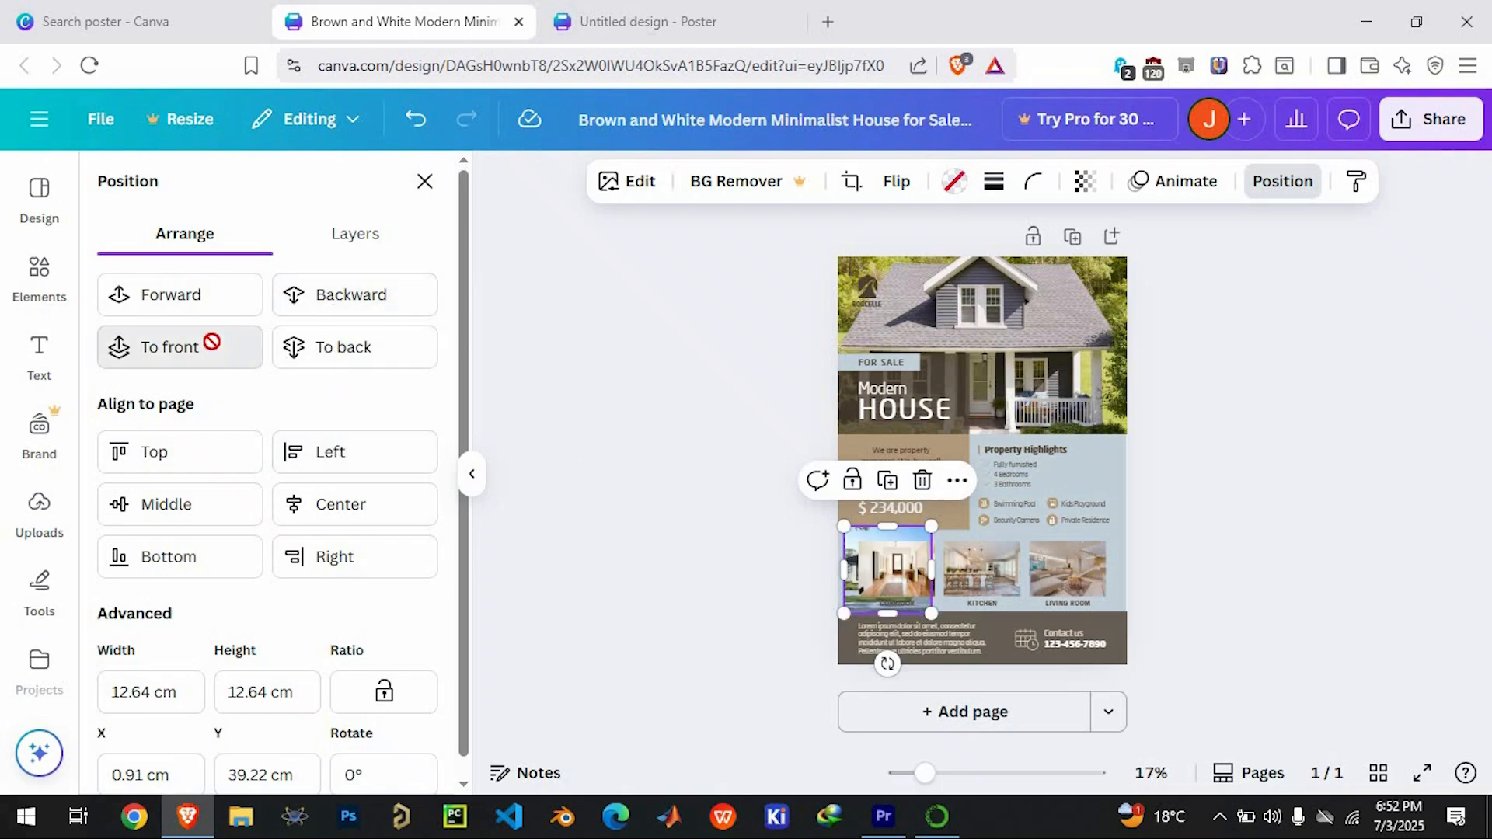
pyautogui.click(312, 459)
# Delete the original corridor photo behind the framed house picture and move the frame into its place.
pyautogui.click(937, 566)
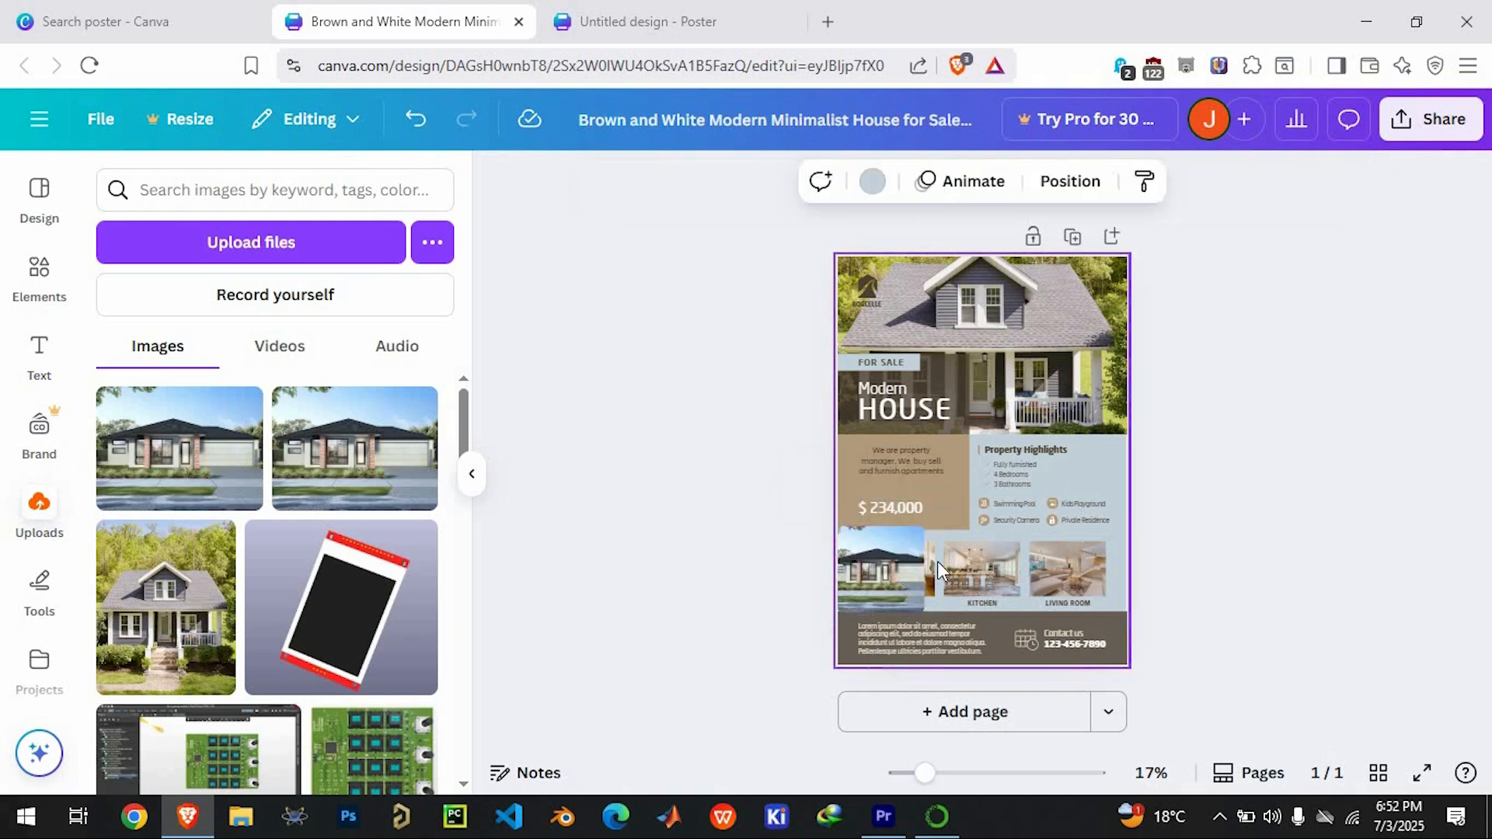
pyautogui.click(931, 553)
pyautogui.click(931, 470)
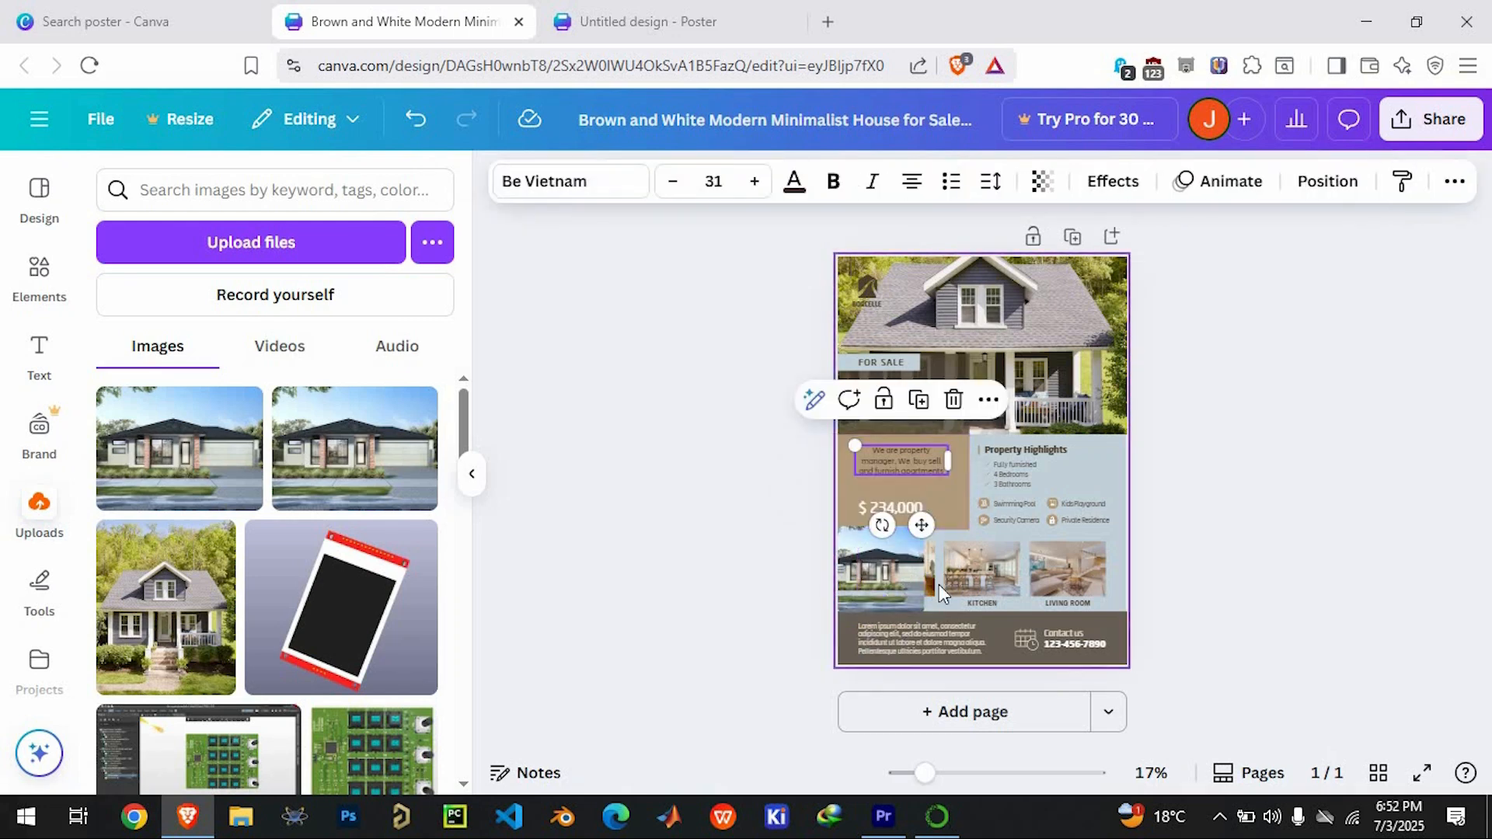
pyautogui.click(933, 565)
pyautogui.click(932, 504)
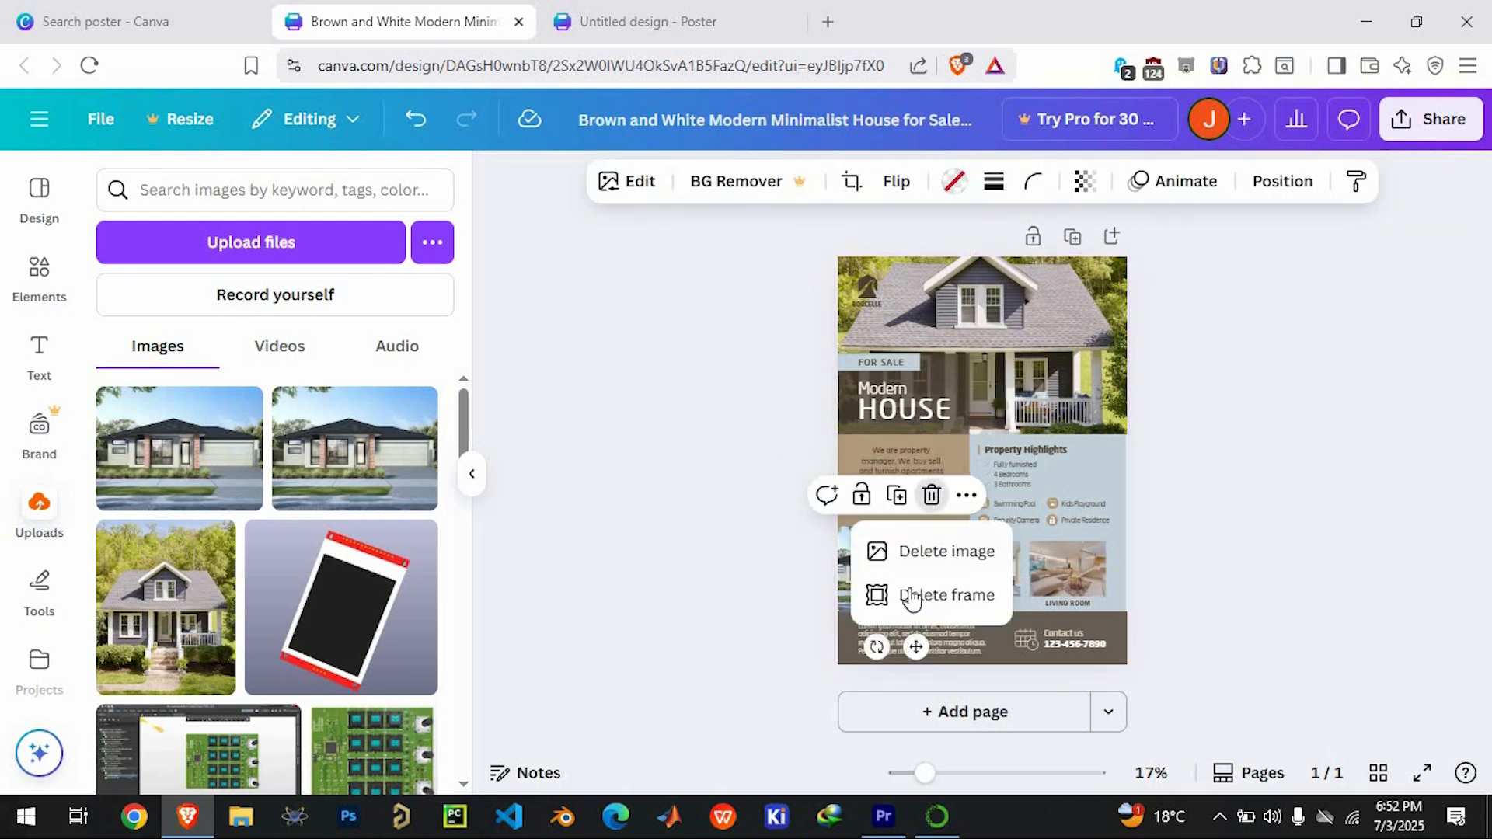
pyautogui.click(944, 554)
pyautogui.moveTo(913, 584); pyautogui.dragTo(912, 594)
pyautogui.click(1280, 184)
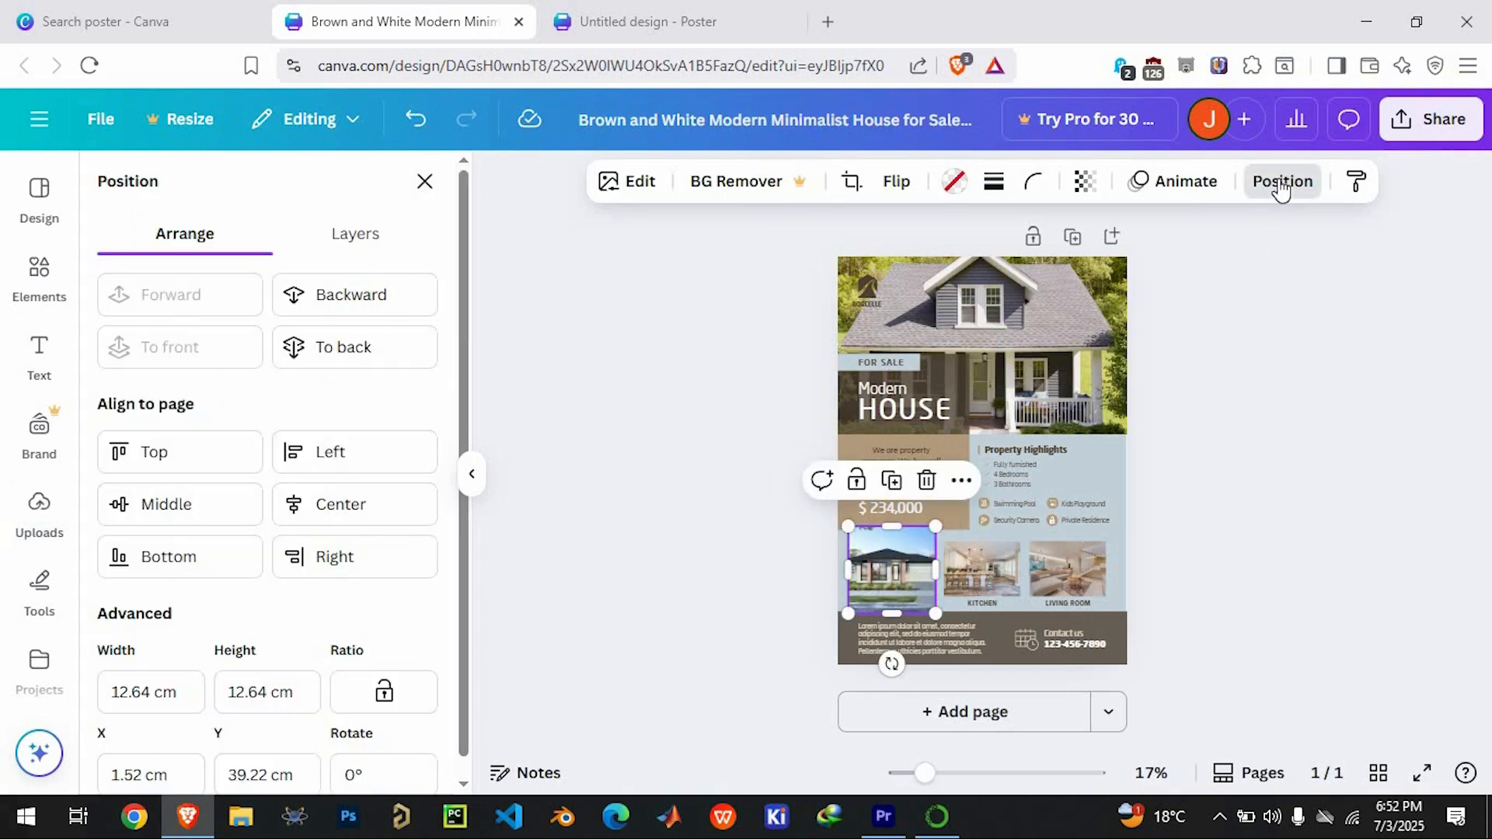
# Switch to the blank untitled poster and apply the brown color palette from the styles.
pyautogui.hotkey('ctrl', 'Tab')
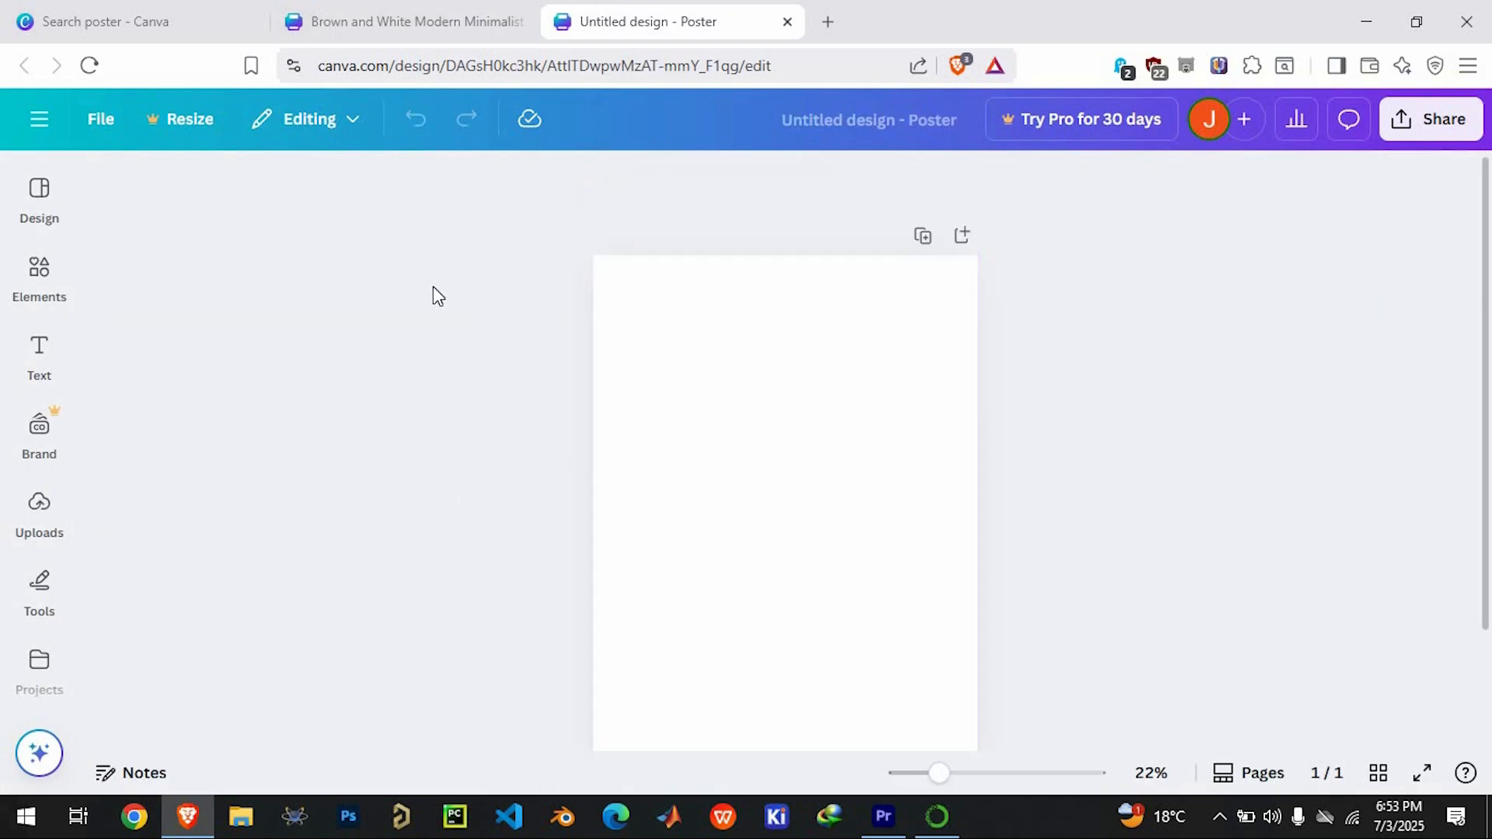
pyautogui.click(432, 15)
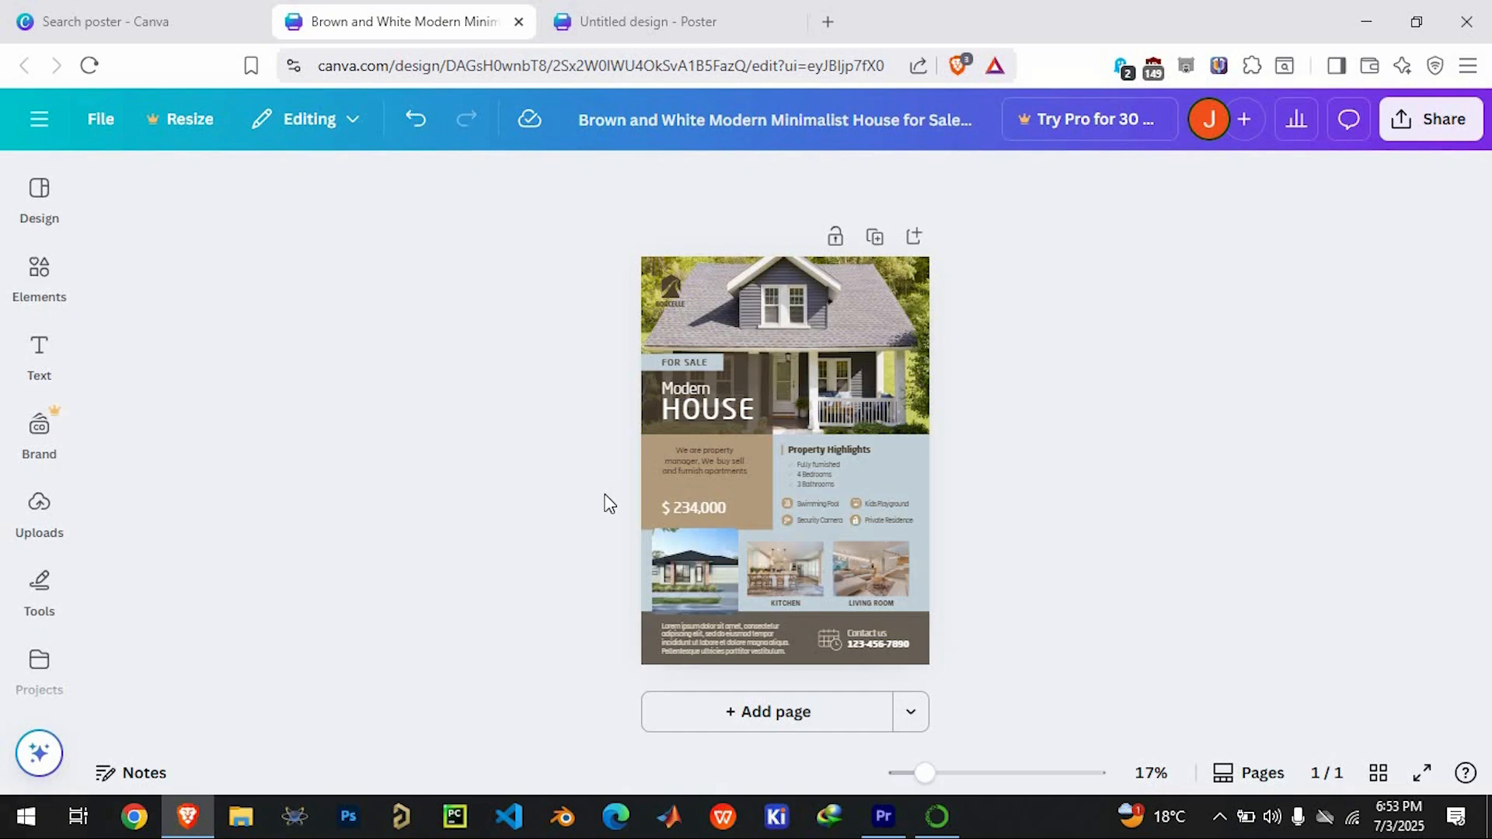
pyautogui.hotkey('ctrl', 'Tab')
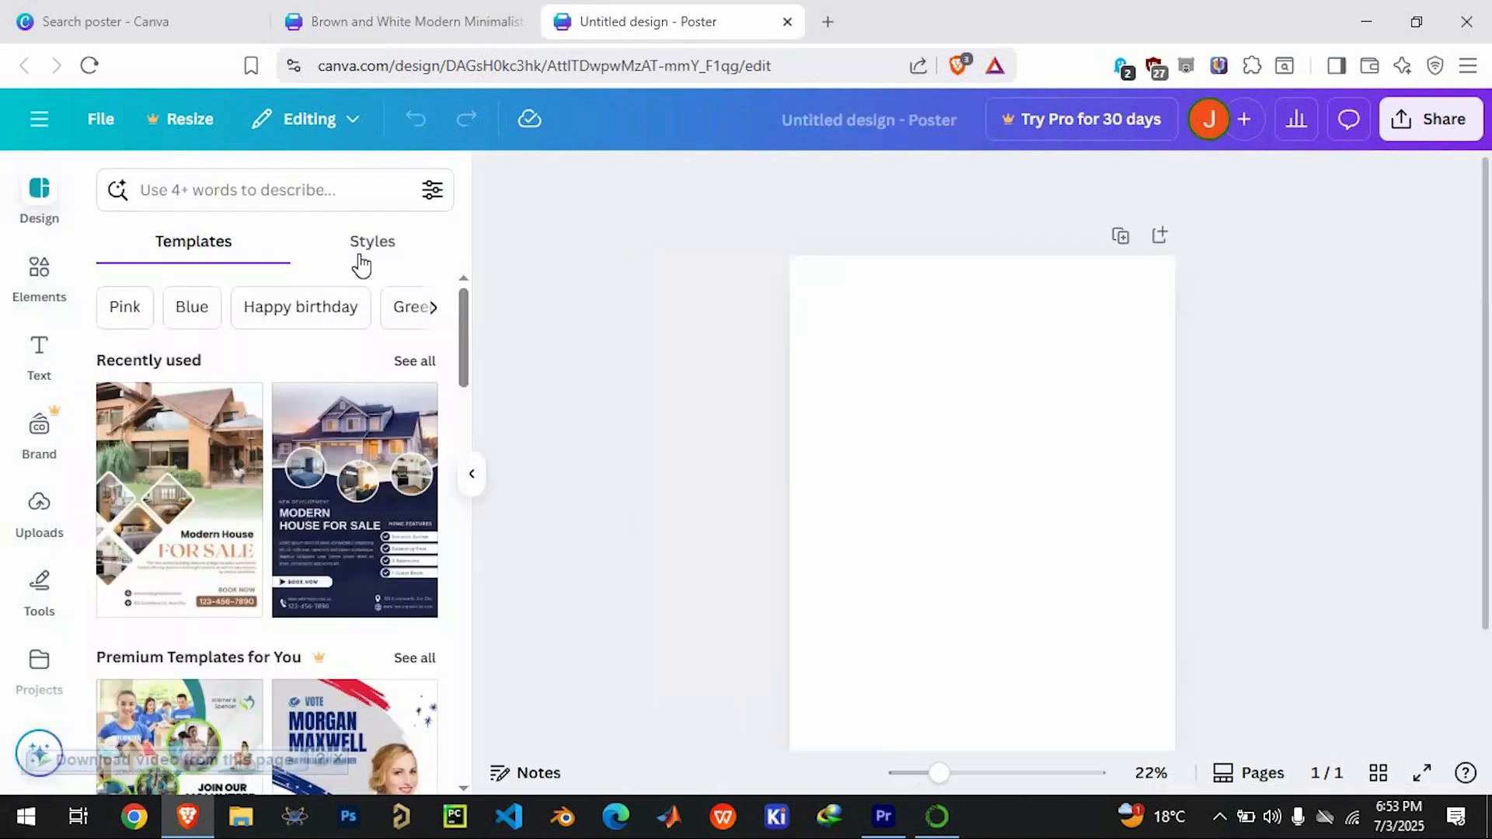
pyautogui.click(362, 258)
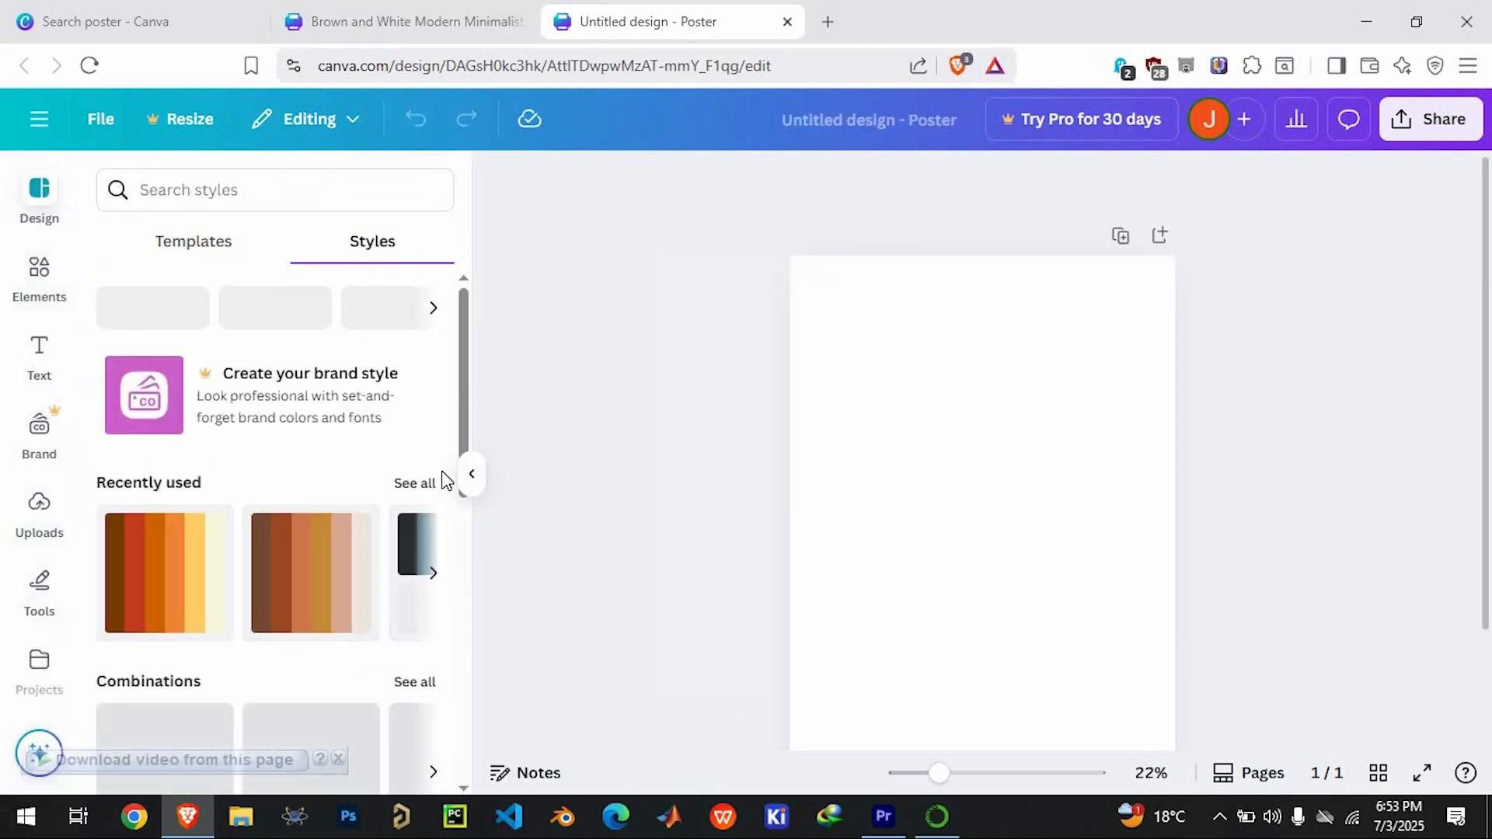
pyautogui.scroll(-4, 446, 466)
pyautogui.scroll(-5, 447, 469)
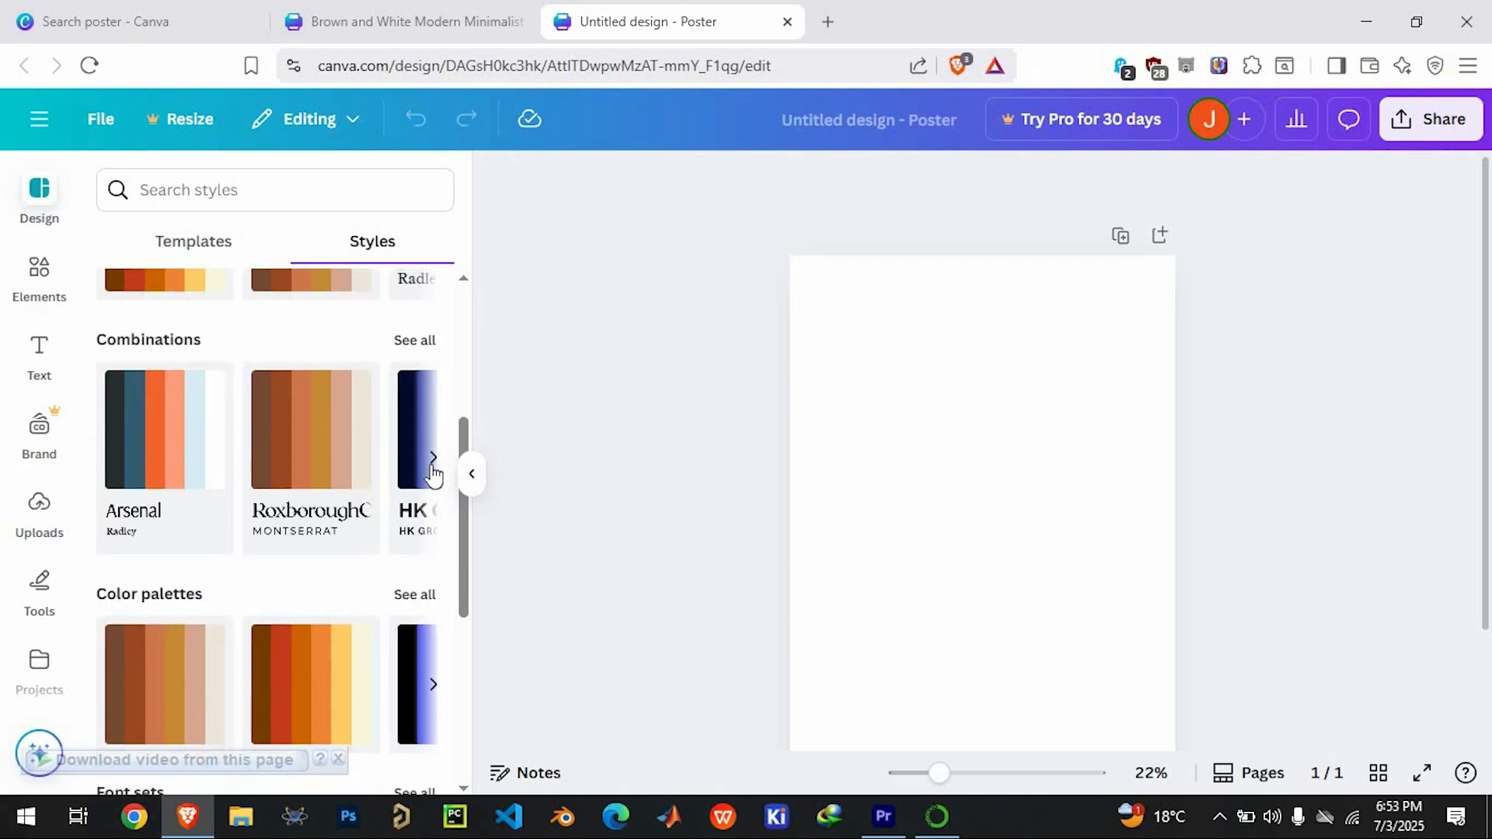
pyautogui.click(177, 496)
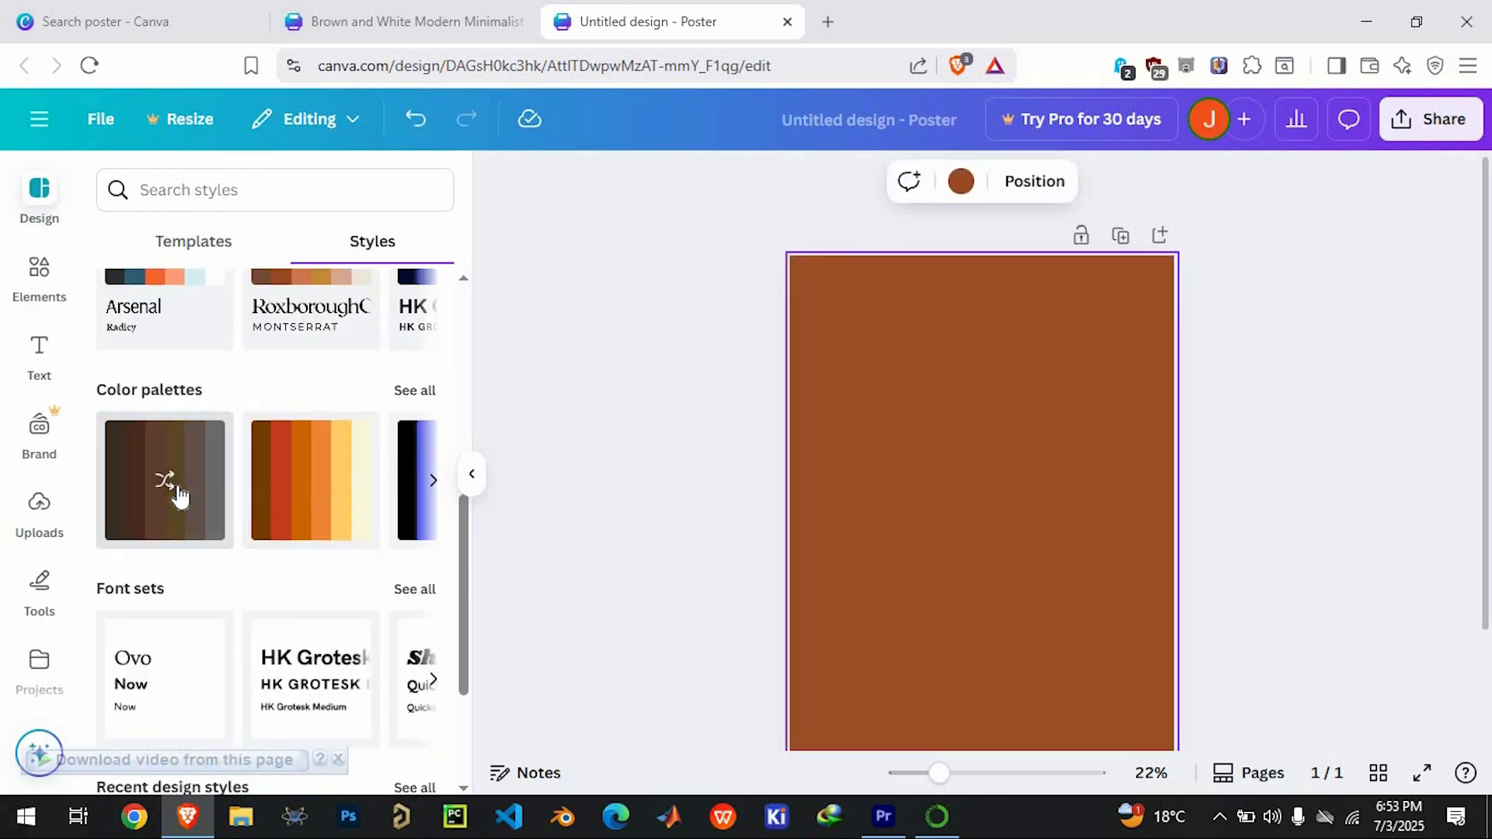
# Try several other color palettes on the blank poster, ending with the pastel palette that makes the background purple.
pyautogui.click(302, 495)
pyautogui.click(433, 481)
pyautogui.click(290, 487)
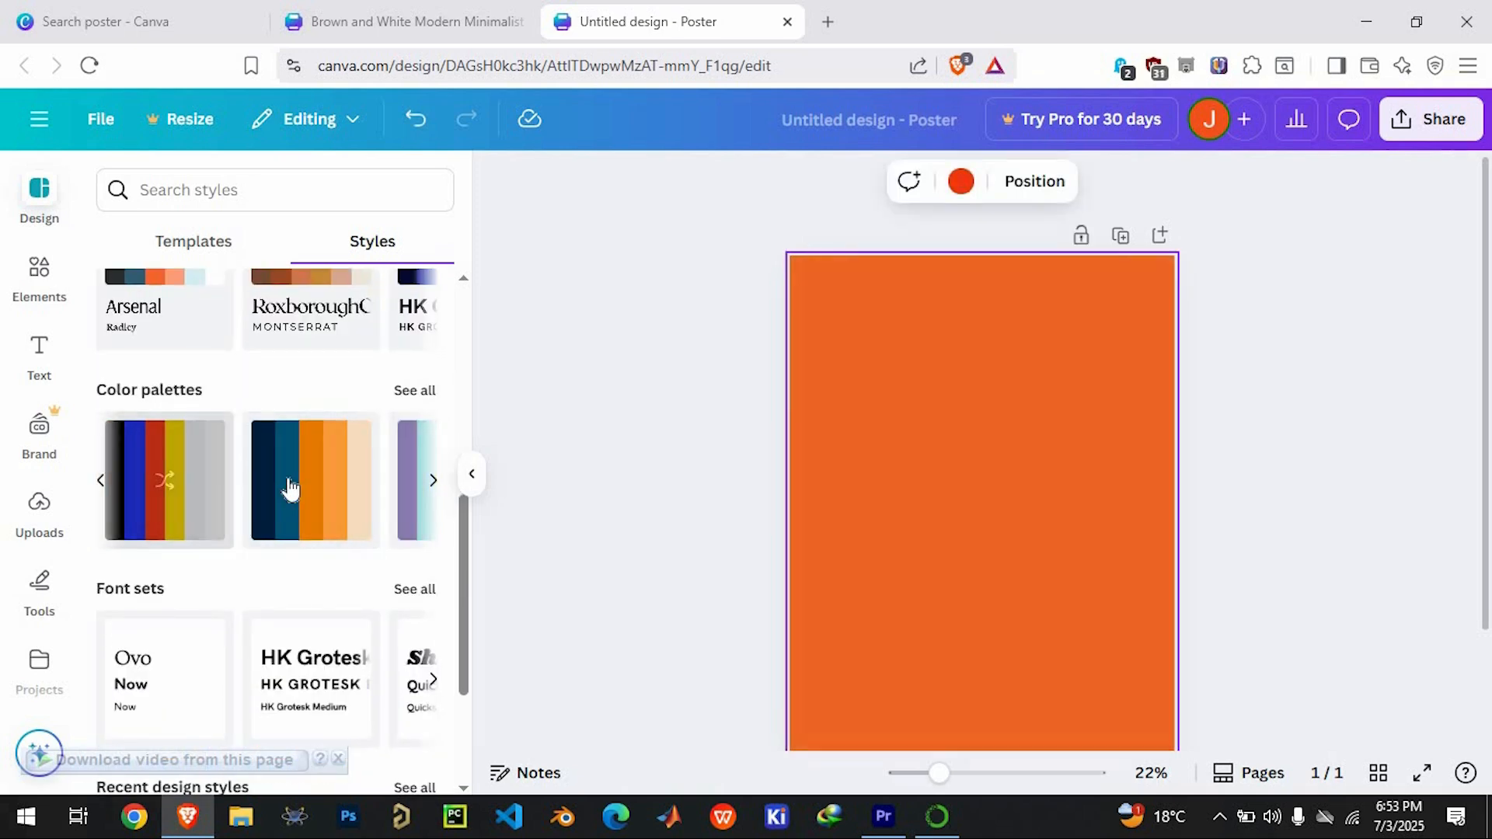
pyautogui.click(377, 488)
pyautogui.click(406, 482)
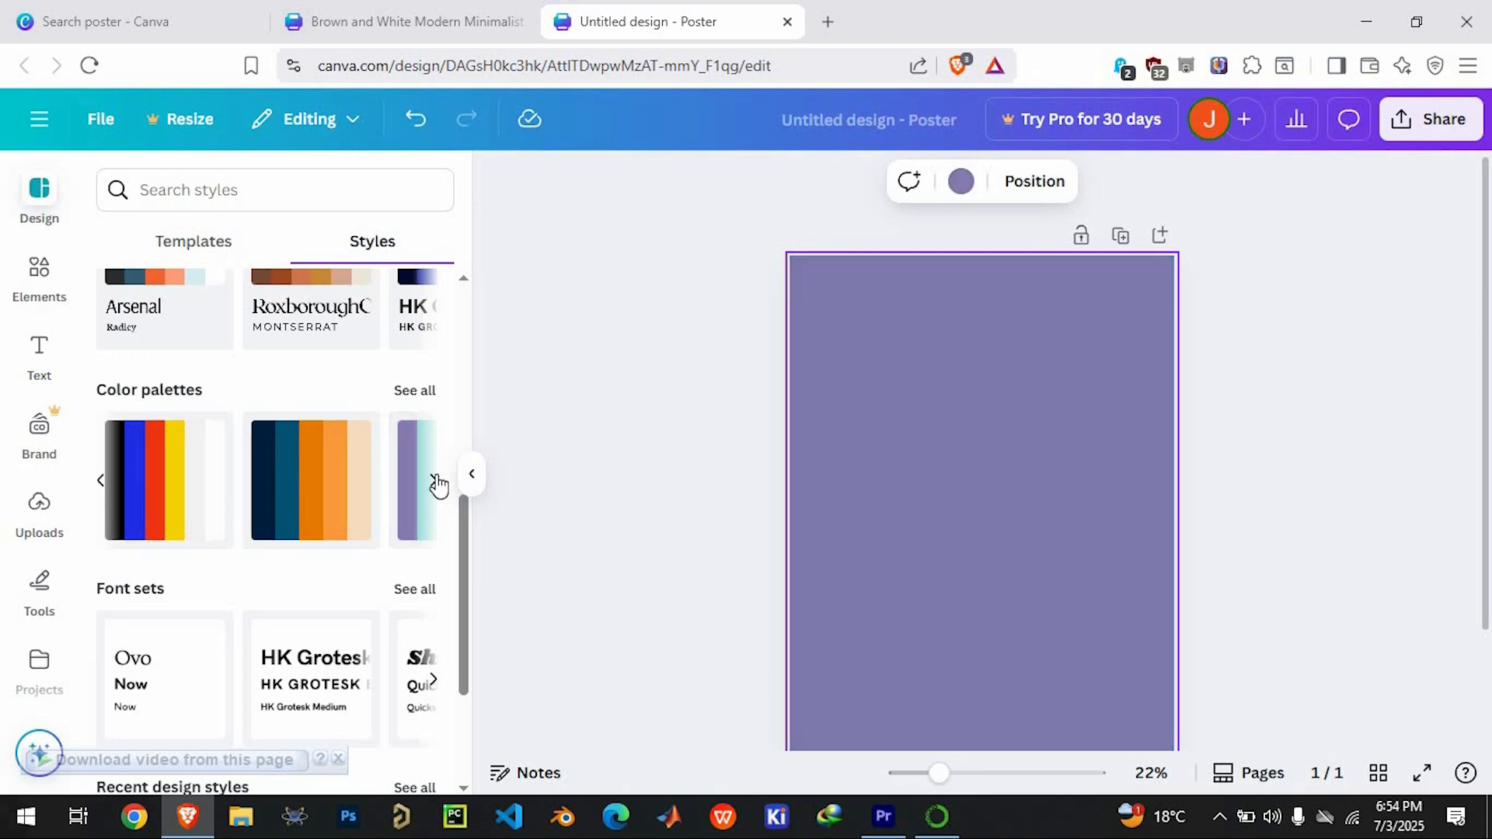
pyautogui.click(433, 481)
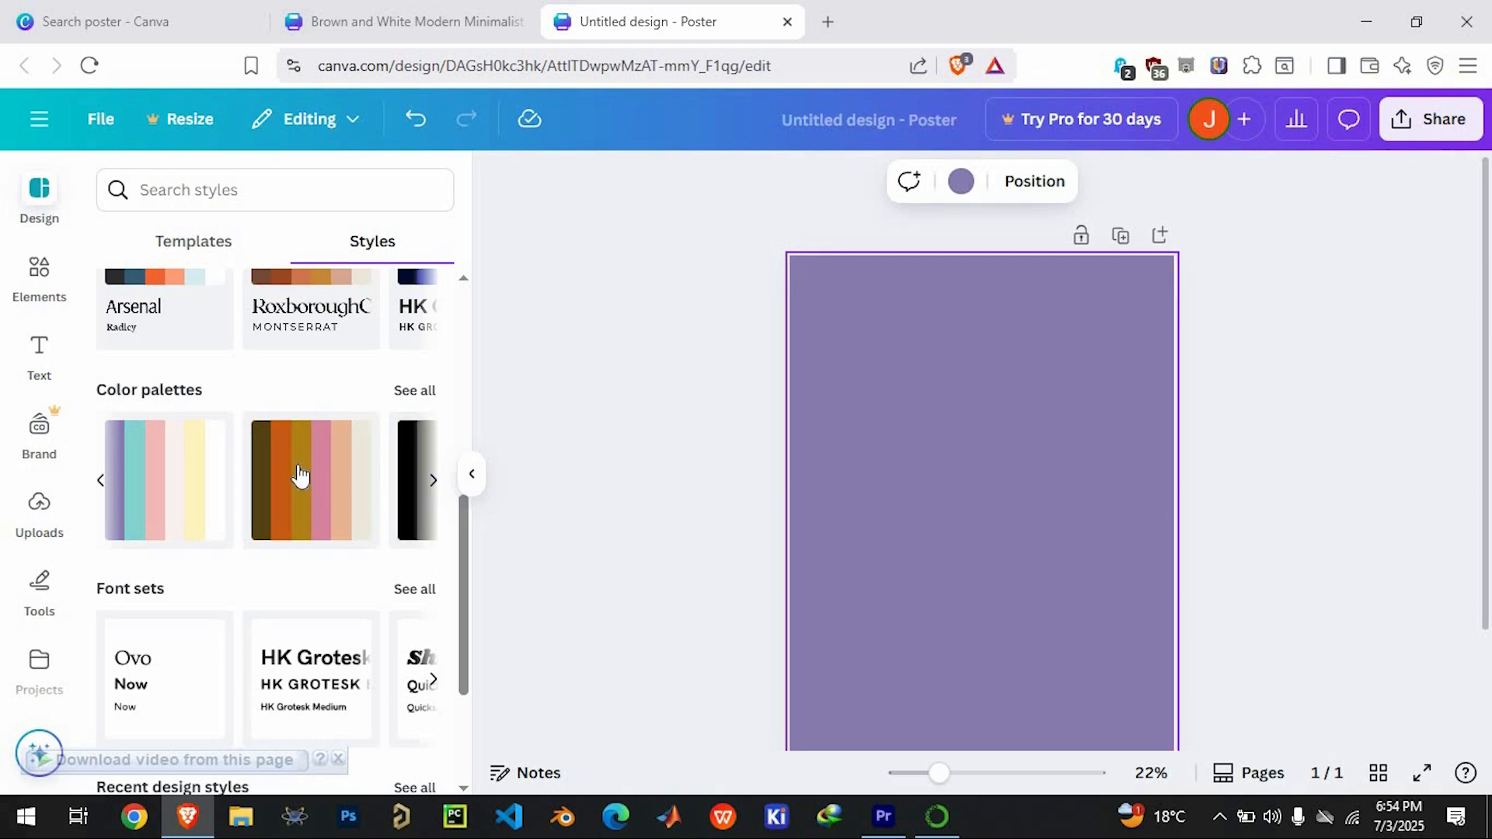
# Add the HK Grotesk font set with heading, subheading and body text to the purple poster.
pyautogui.scroll(-1, 359, 453)
pyautogui.scroll(5, 173, 450)
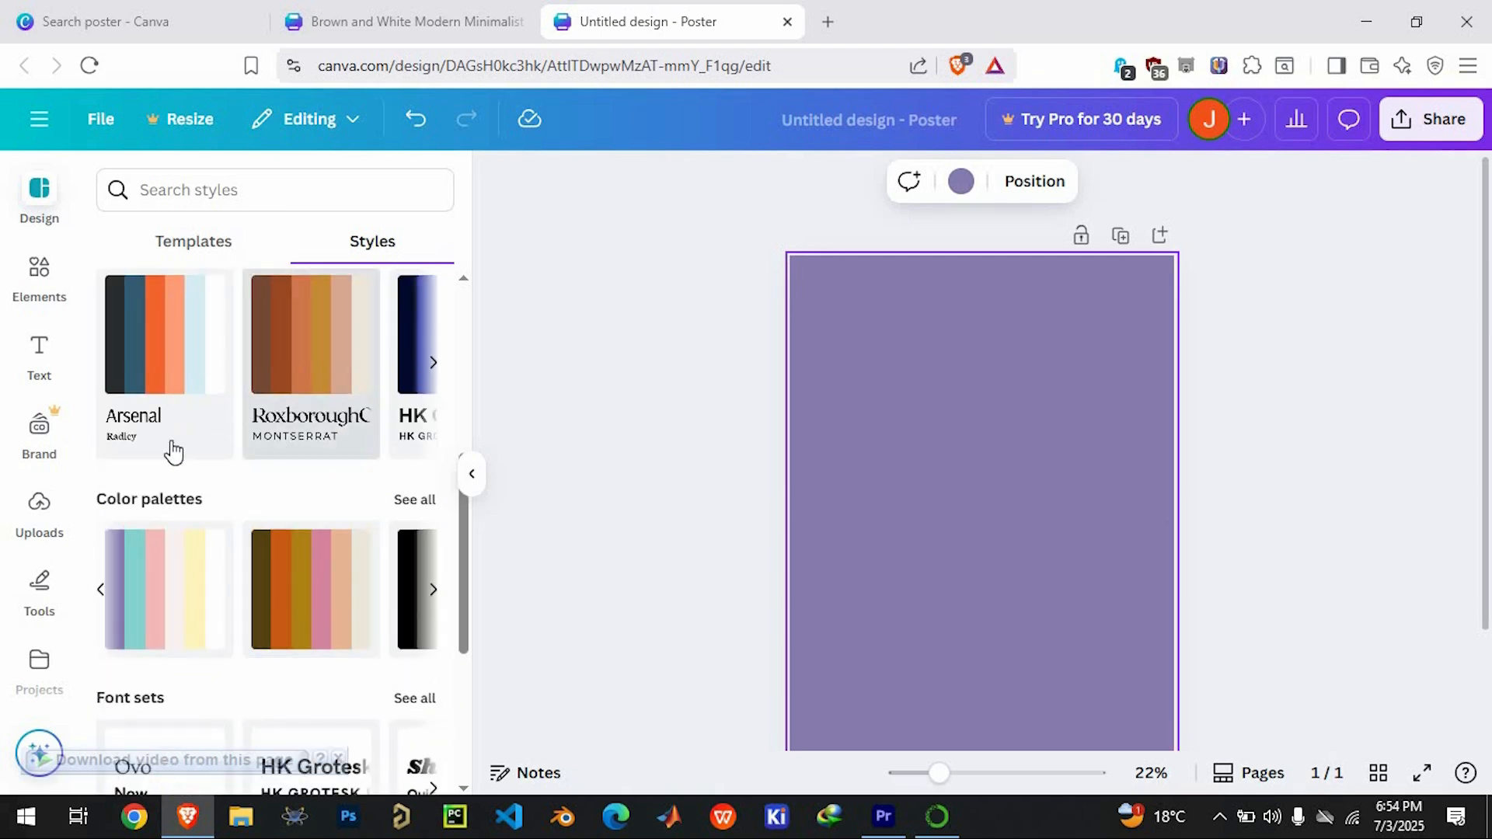
pyautogui.scroll(-6, 177, 497)
pyautogui.scroll(-1, 182, 536)
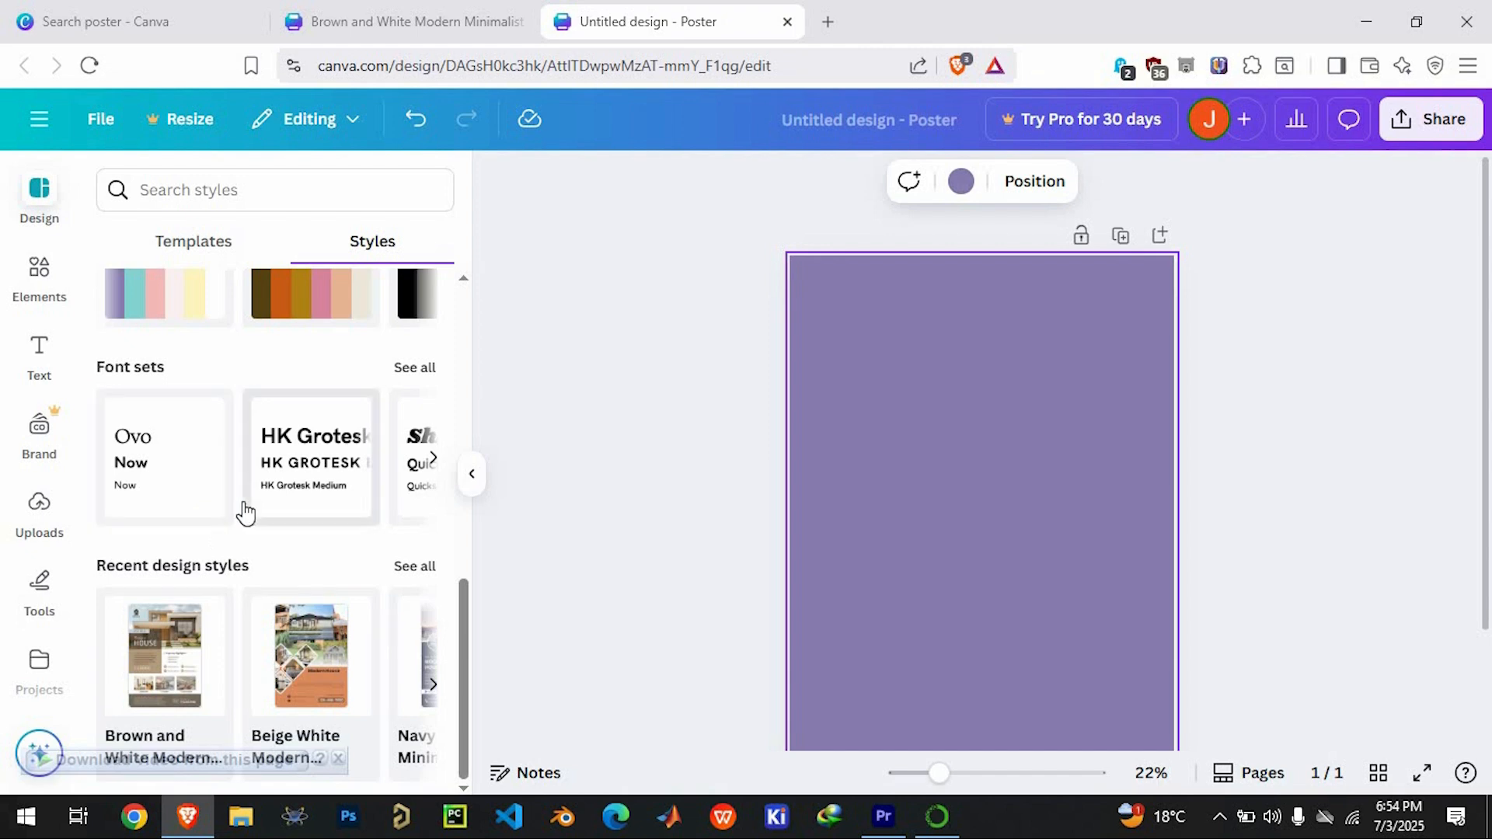
pyautogui.scroll(8, 240, 509)
pyautogui.scroll(-6, 243, 509)
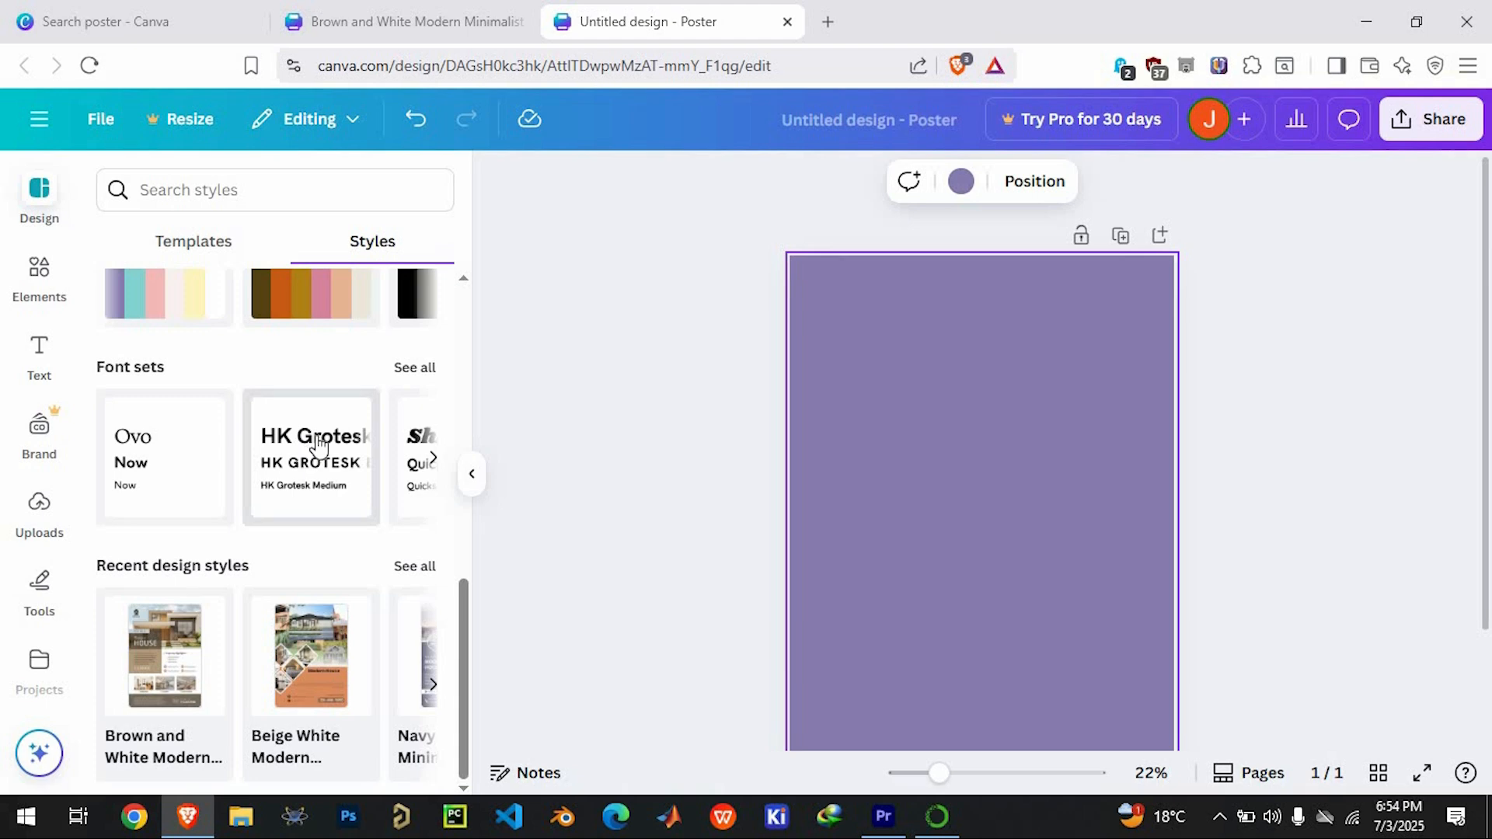
pyautogui.scroll(6, 307, 466)
pyautogui.scroll(-6, 305, 546)
pyautogui.click(304, 488)
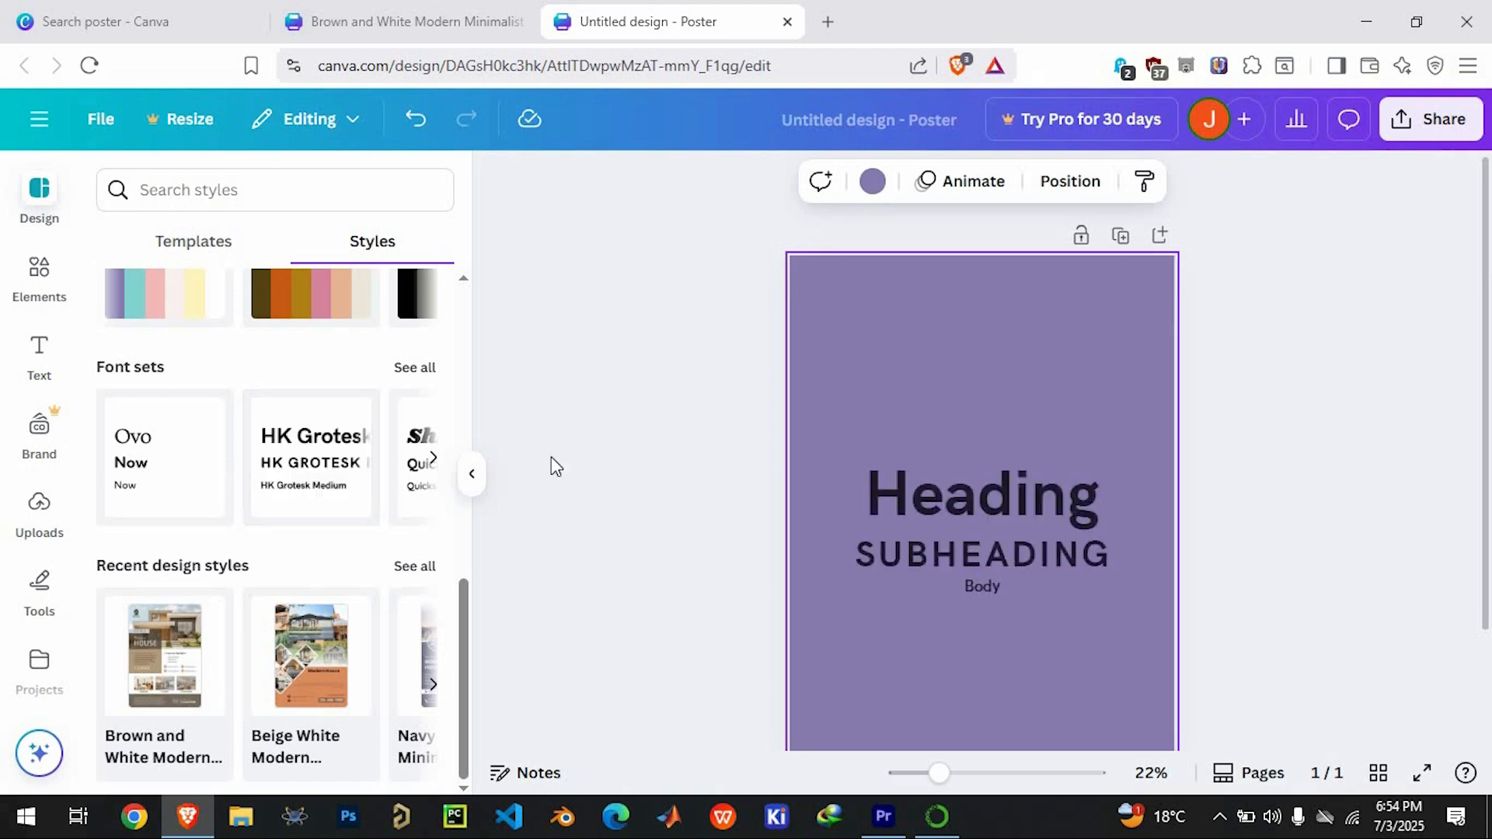
# Examine the heading, subheading and body text boxes of the font set one by one.
pyautogui.click(990, 505)
pyautogui.click(1009, 554)
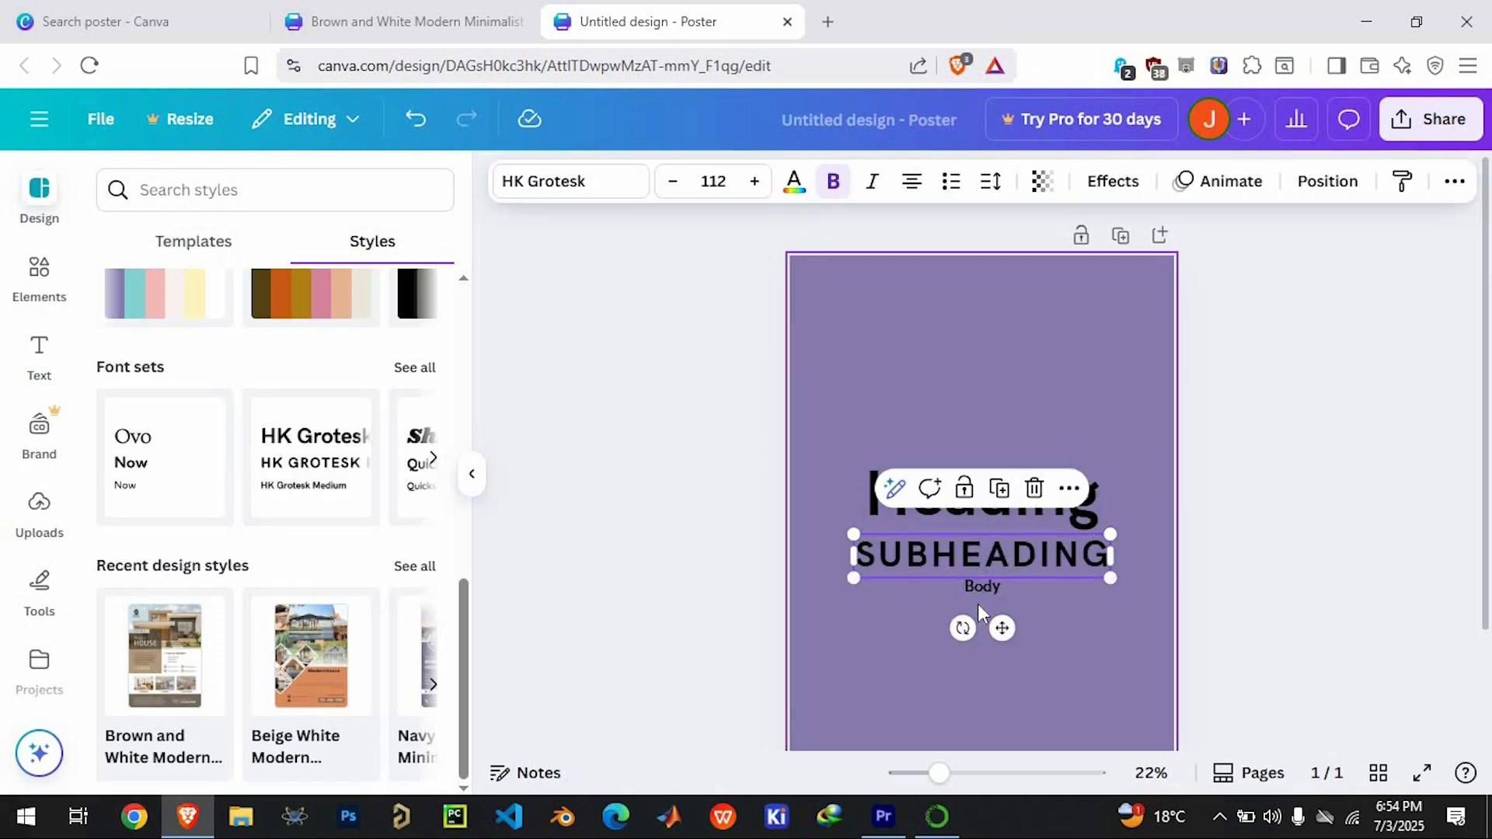
pyautogui.click(977, 604)
pyautogui.click(967, 582)
pyautogui.click(931, 504)
pyautogui.click(892, 564)
pyautogui.click(828, 423)
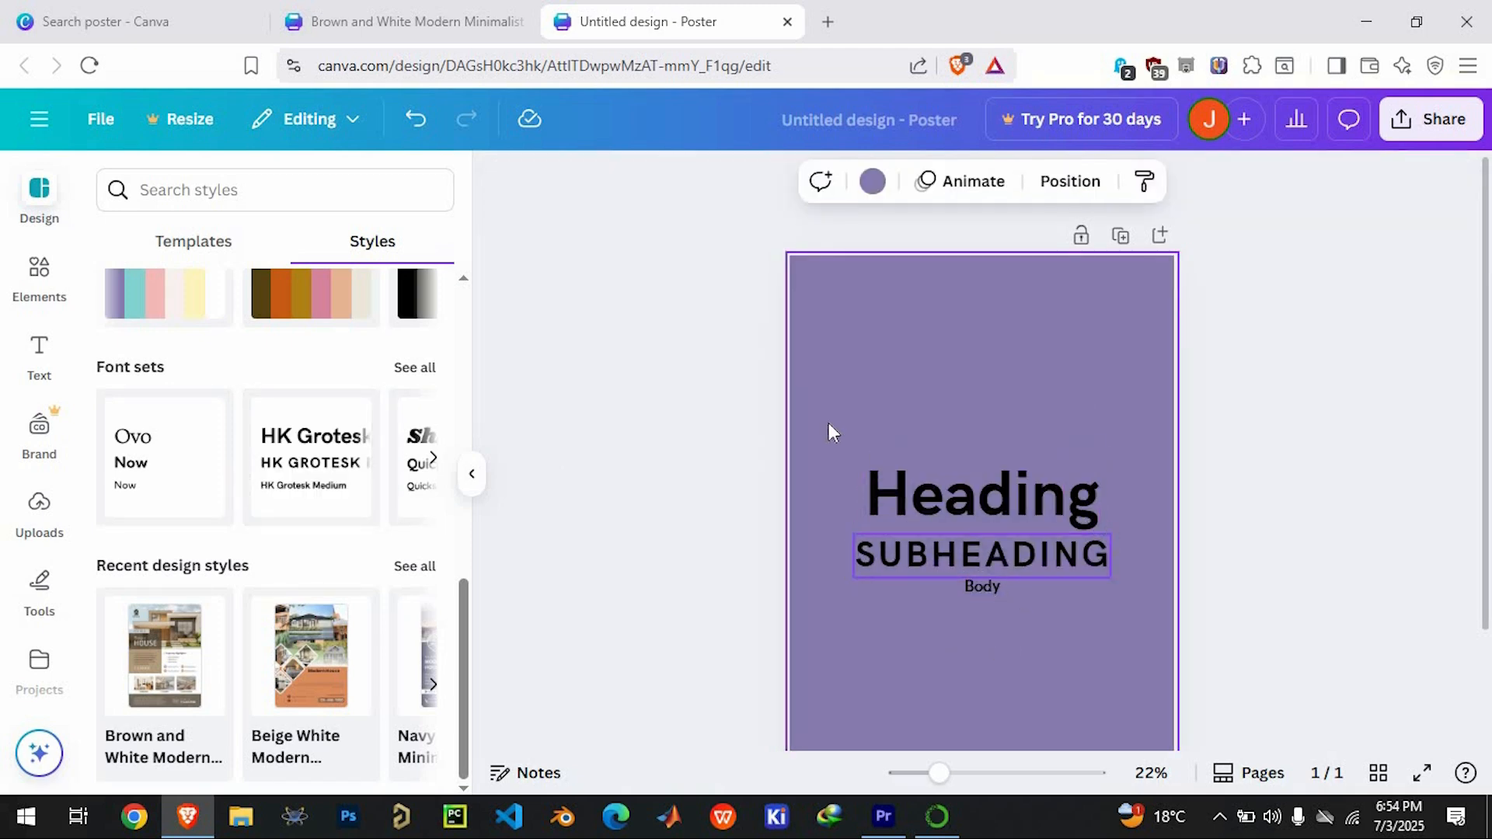
# Select the heading, subheading and body text of the purple poster in turn to compare their font settings.
pyautogui.click(951, 512)
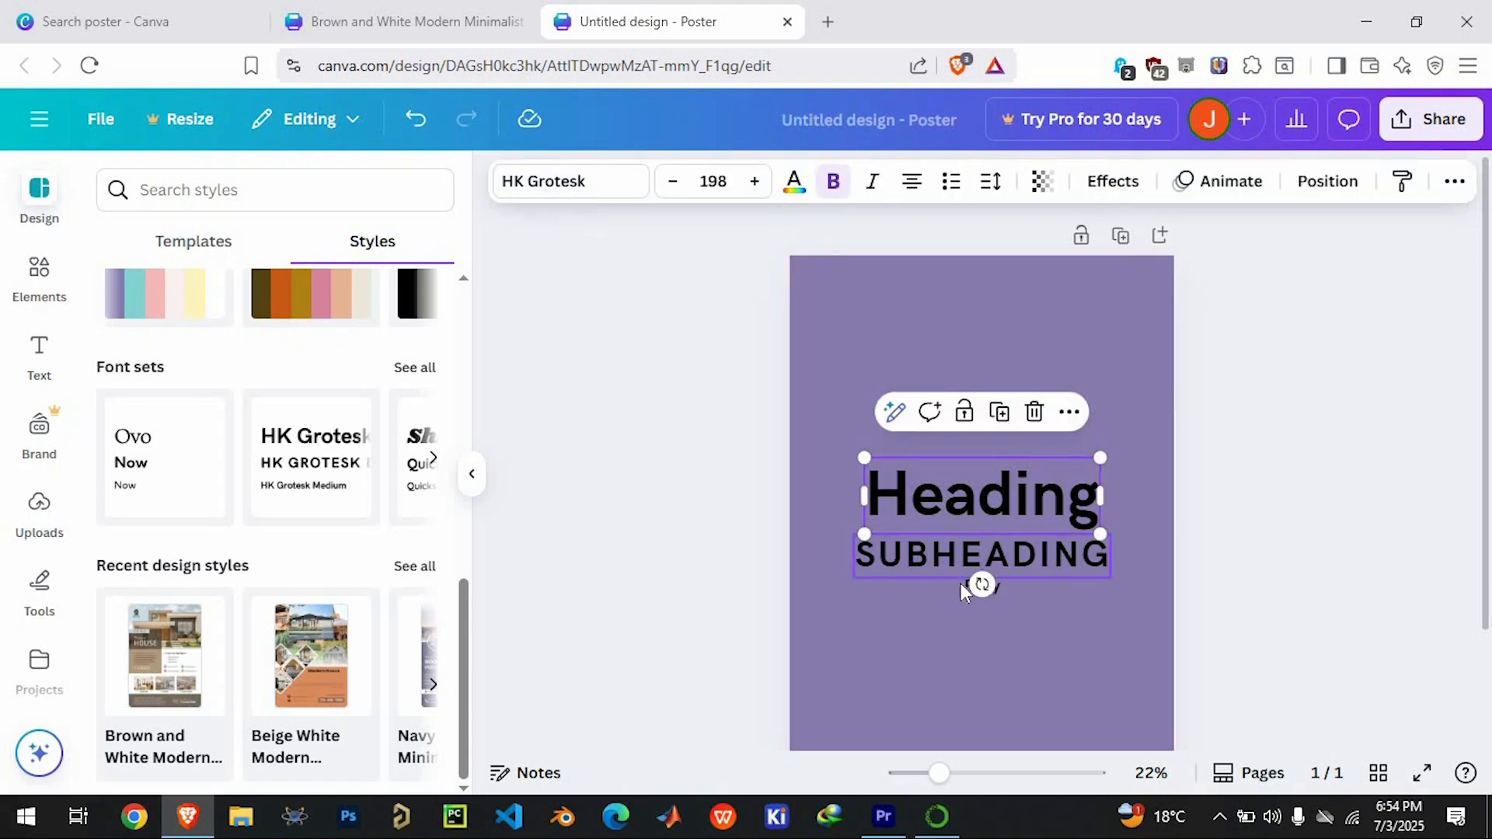
pyautogui.click(914, 553)
pyautogui.click(979, 588)
pyautogui.click(896, 574)
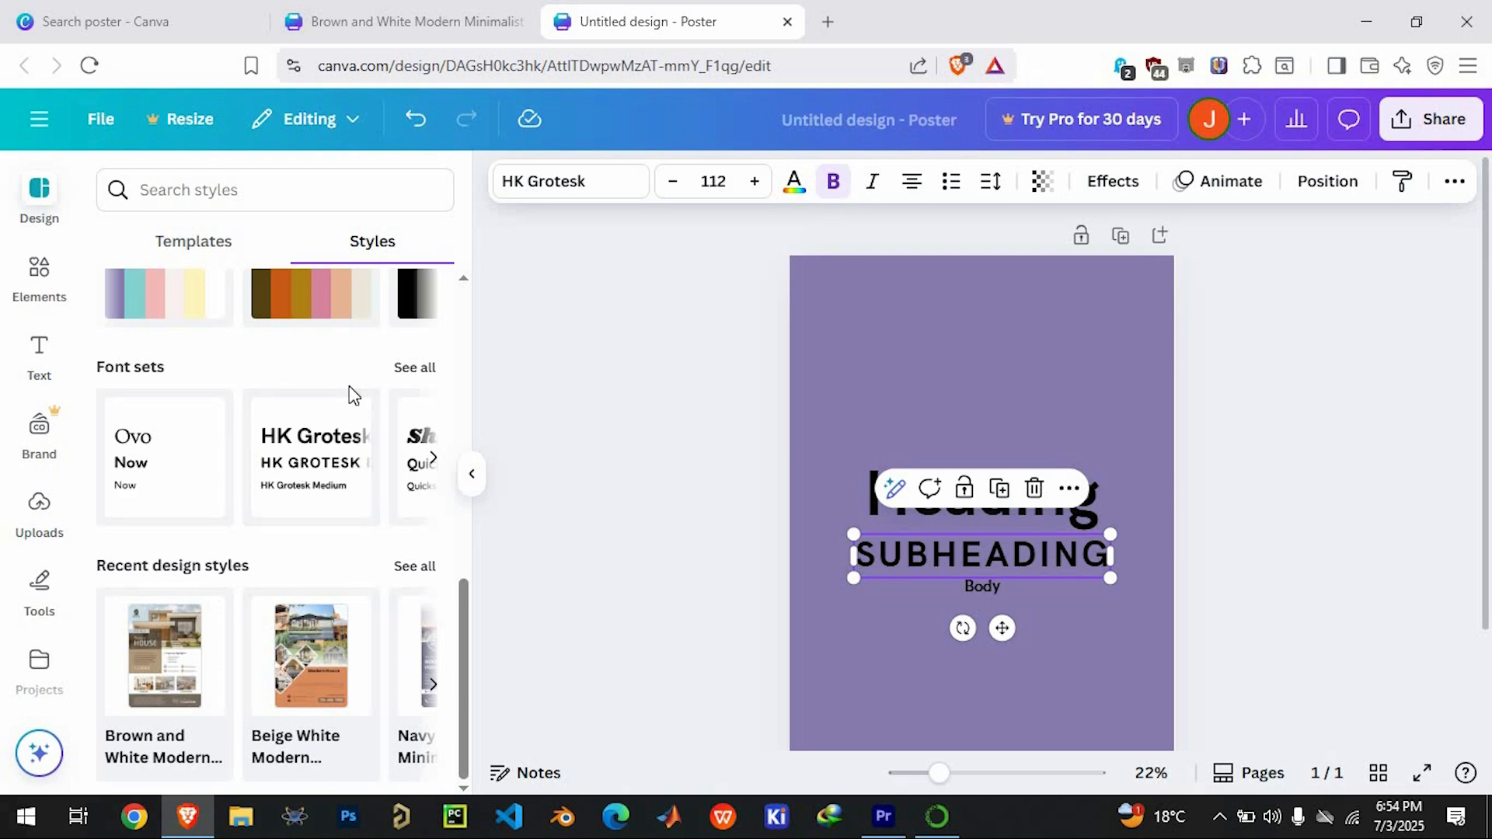
# Switch to the house-for-sale poster and browse the styles available for it.
pyautogui.hotkey('ctrl', 'shift', 'Tab')
pyautogui.click(379, 251)
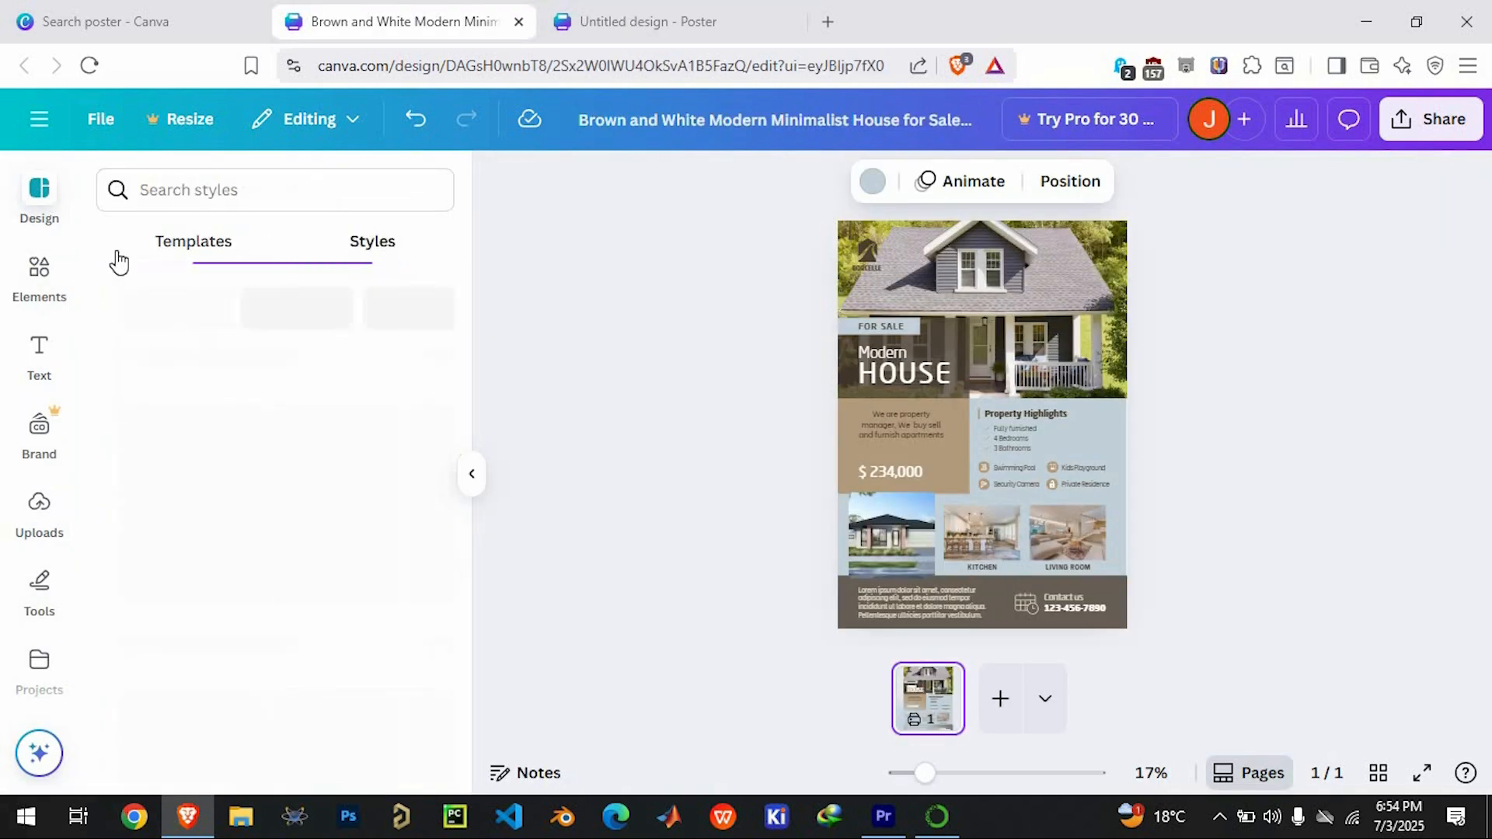
pyautogui.scroll(-3, 385, 557)
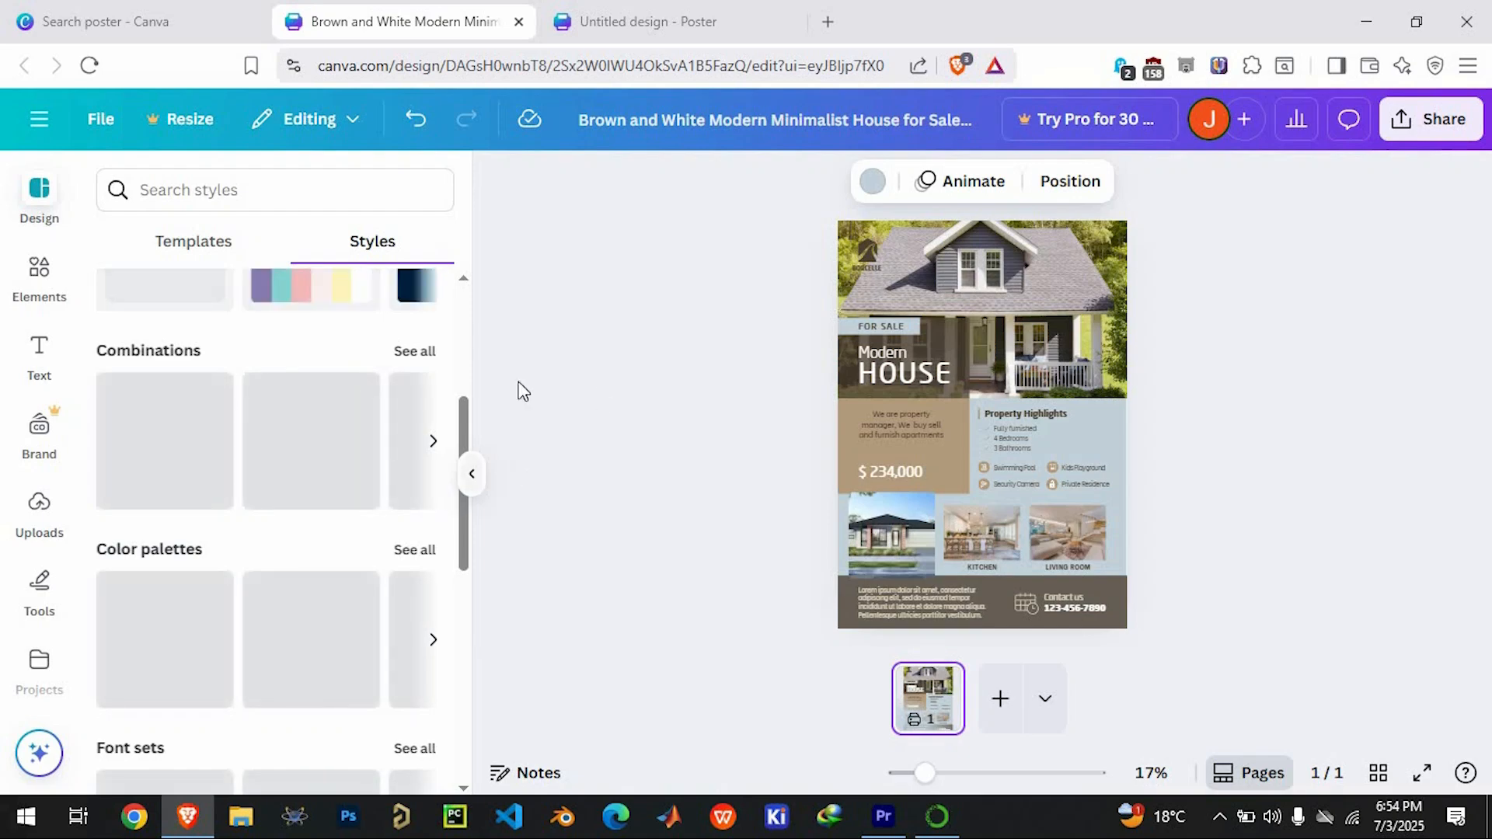
pyautogui.scroll(4, 396, 578)
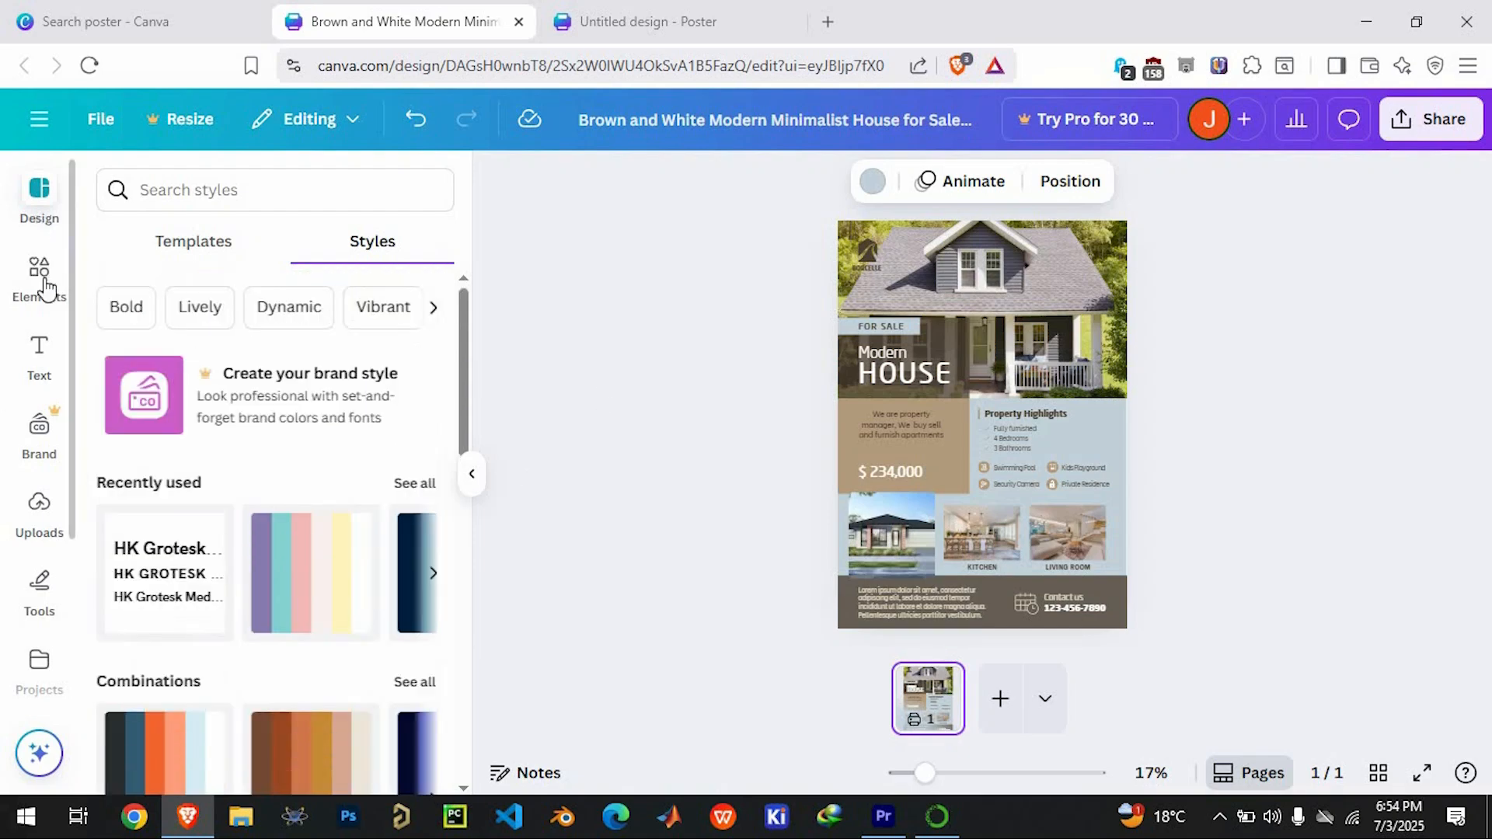
# Preview the house-for-sale poster in full screen and return to the editor.
pyautogui.click(471, 474)
pyautogui.click(1422, 773)
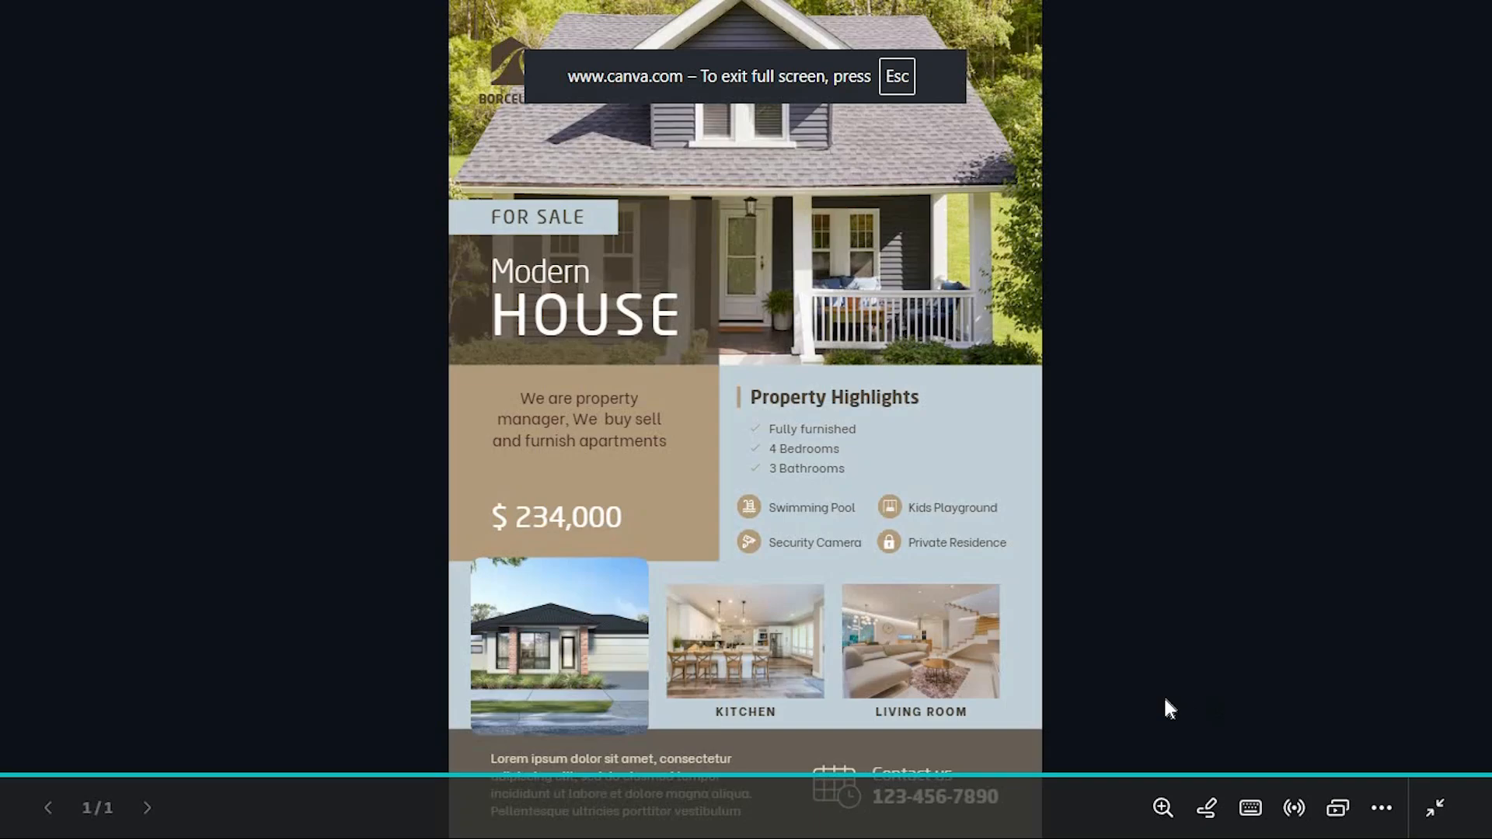
pyautogui.press('Escape')
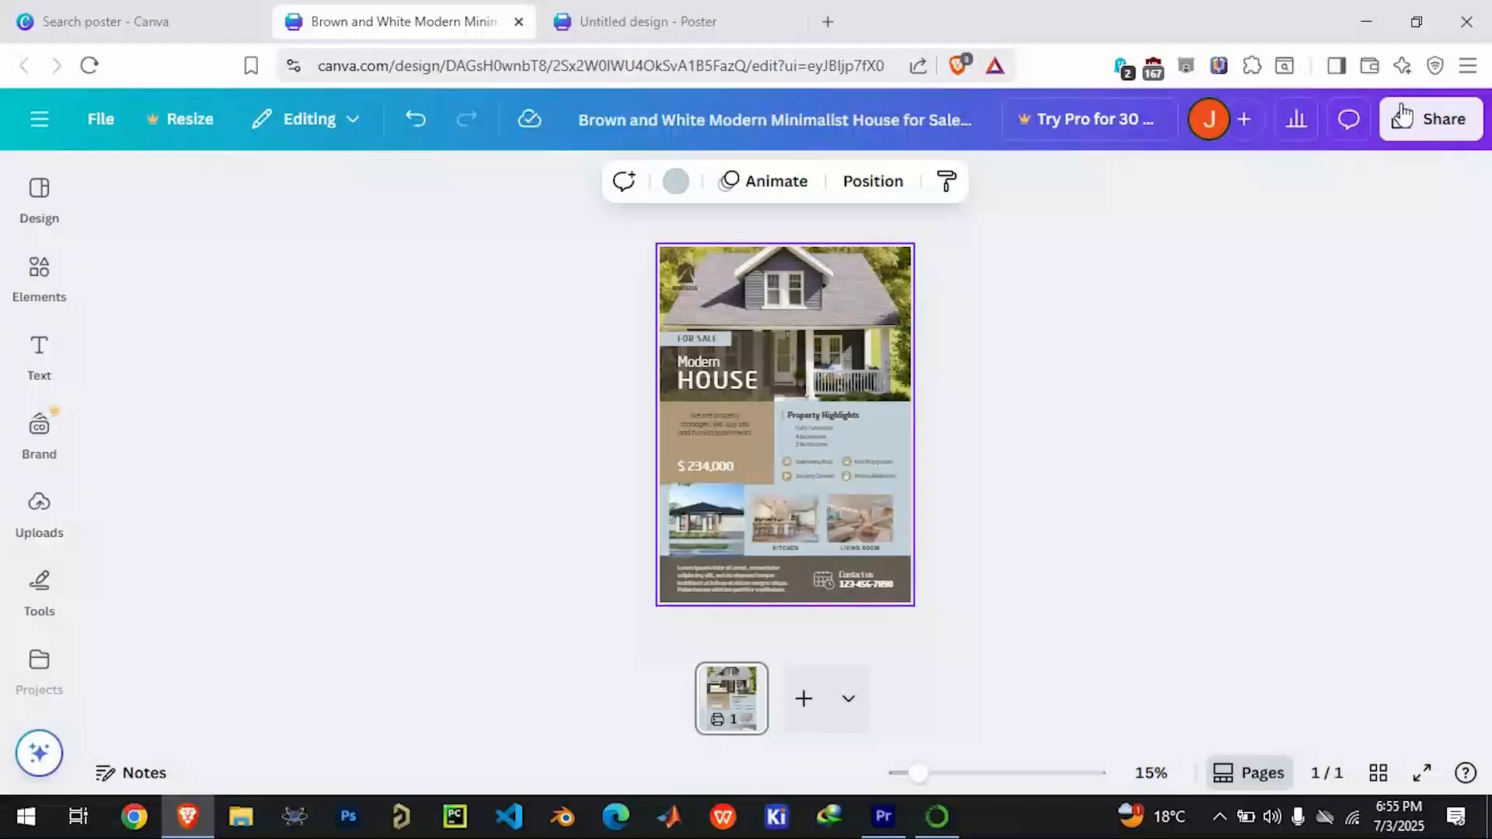
# Download the house-for-sale poster as a PNG at size 1.
pyautogui.click(1422, 122)
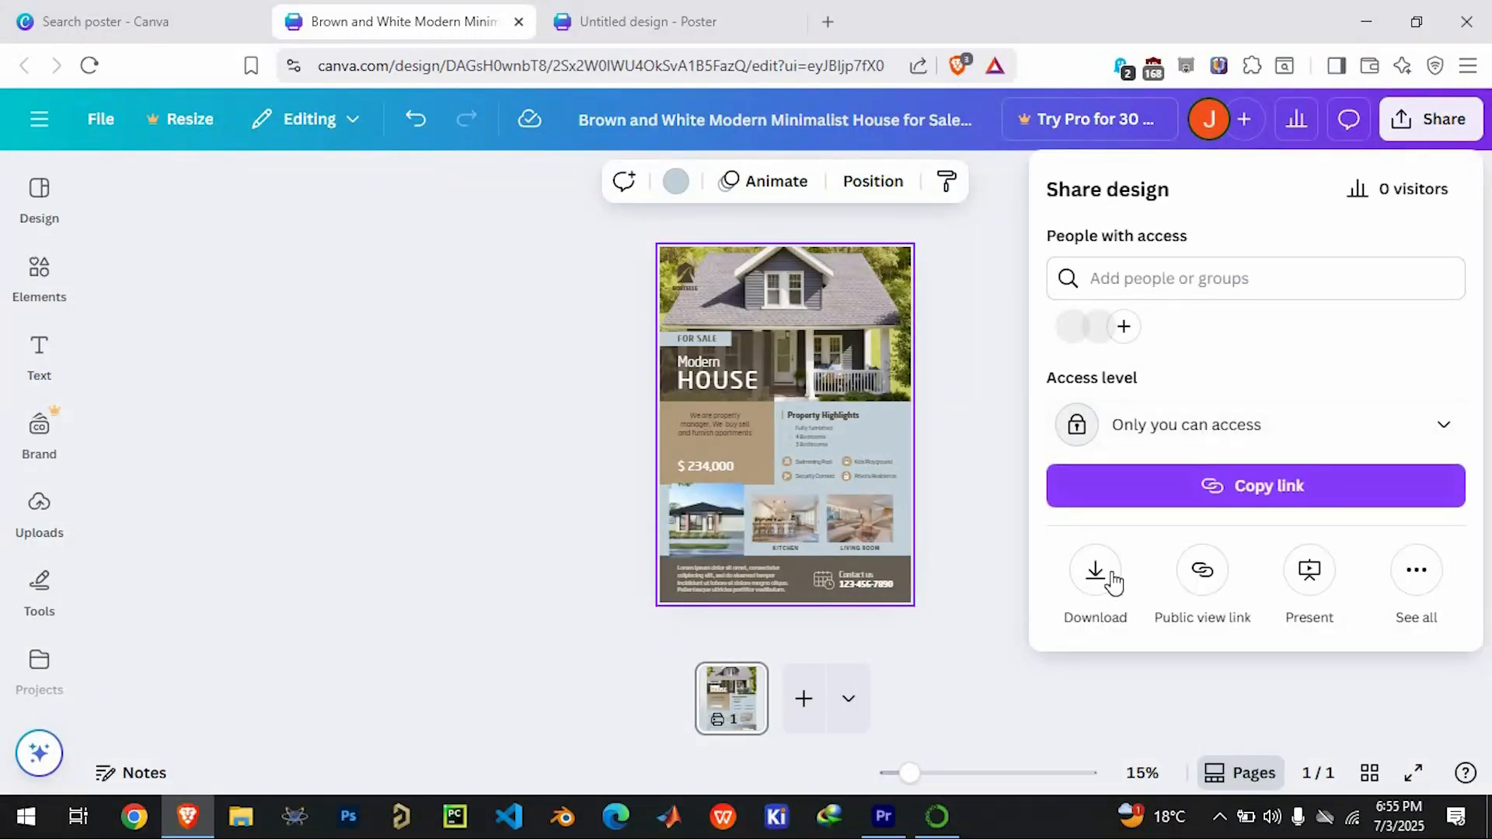
pyautogui.click(1104, 578)
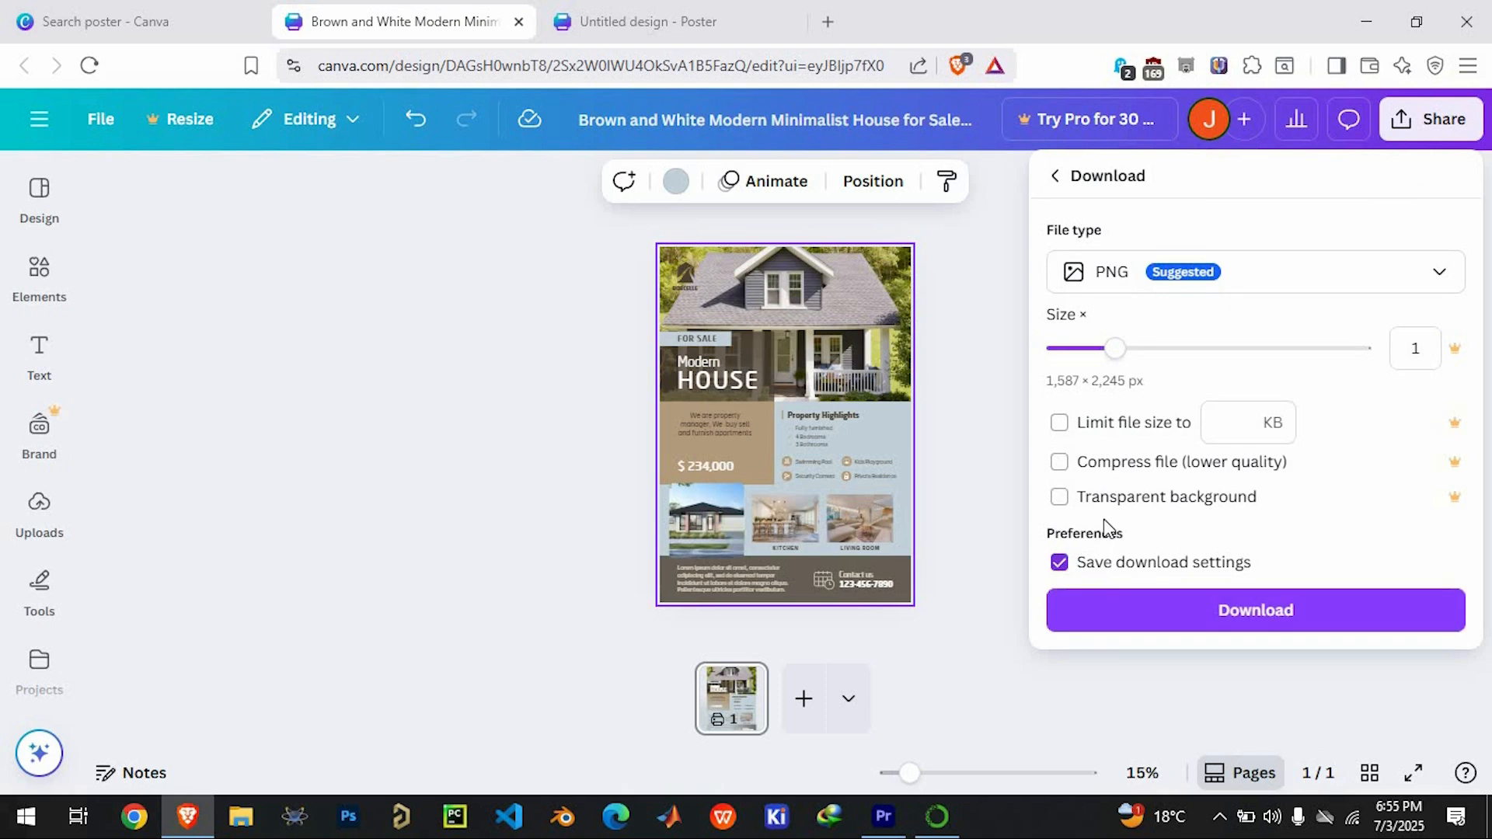
pyautogui.click(1195, 613)
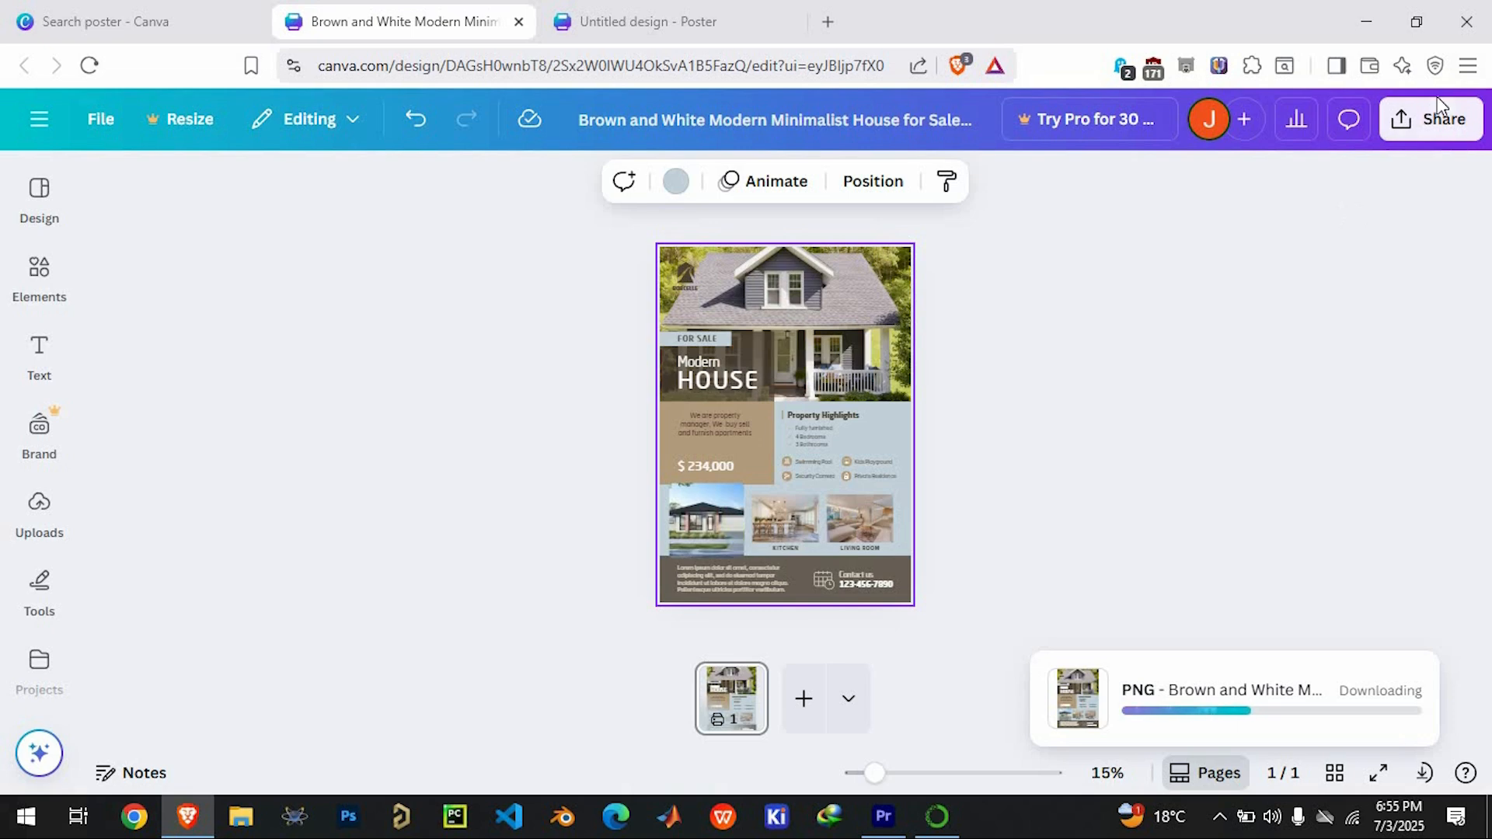
# Download the house-for-sale poster as PDF Print with crop marks and bleed, using the RGB color profile.
pyautogui.click(1424, 122)
pyautogui.click(1342, 297)
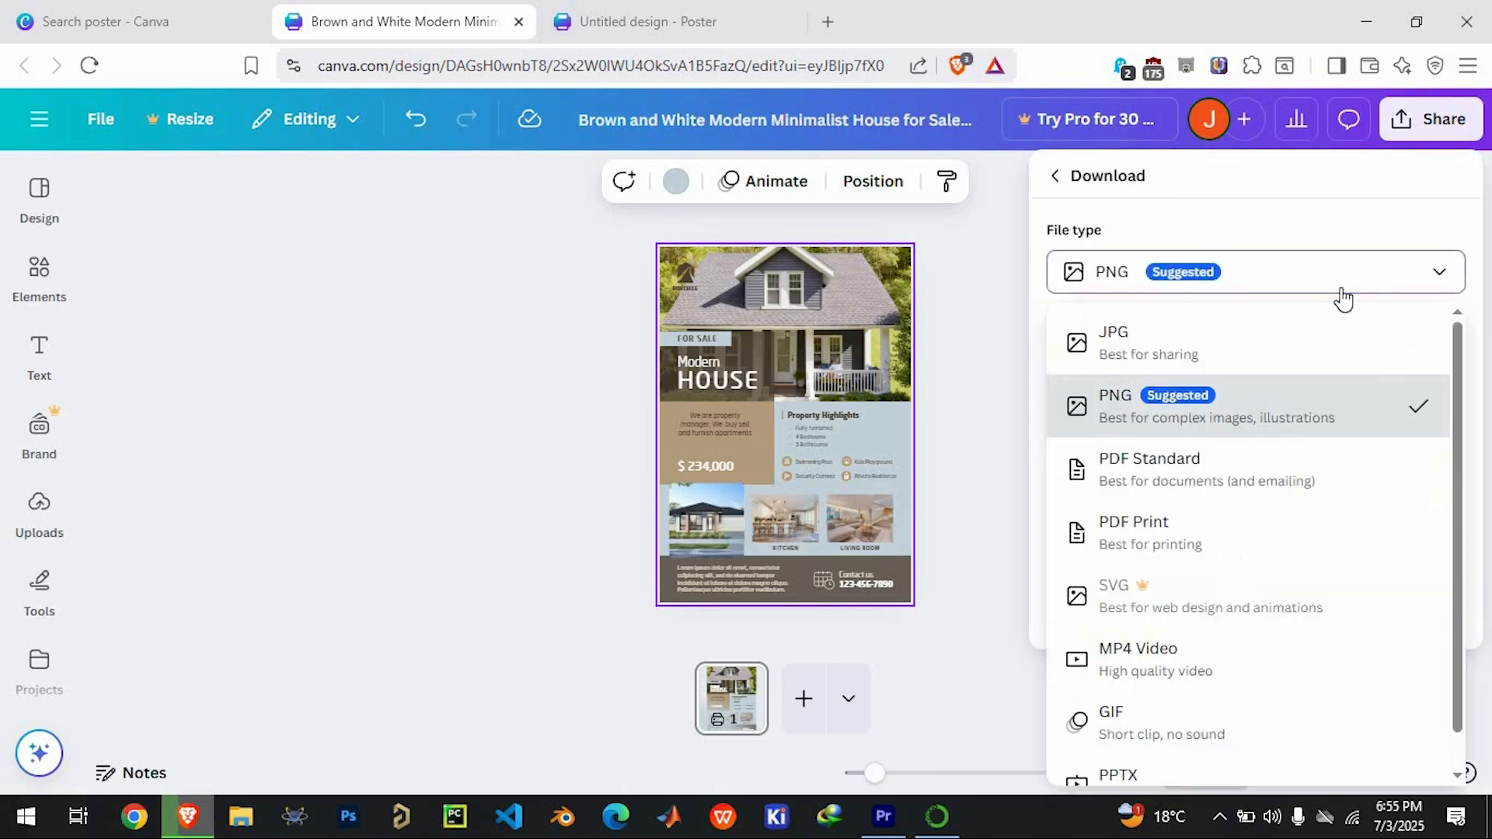
pyautogui.click(1162, 519)
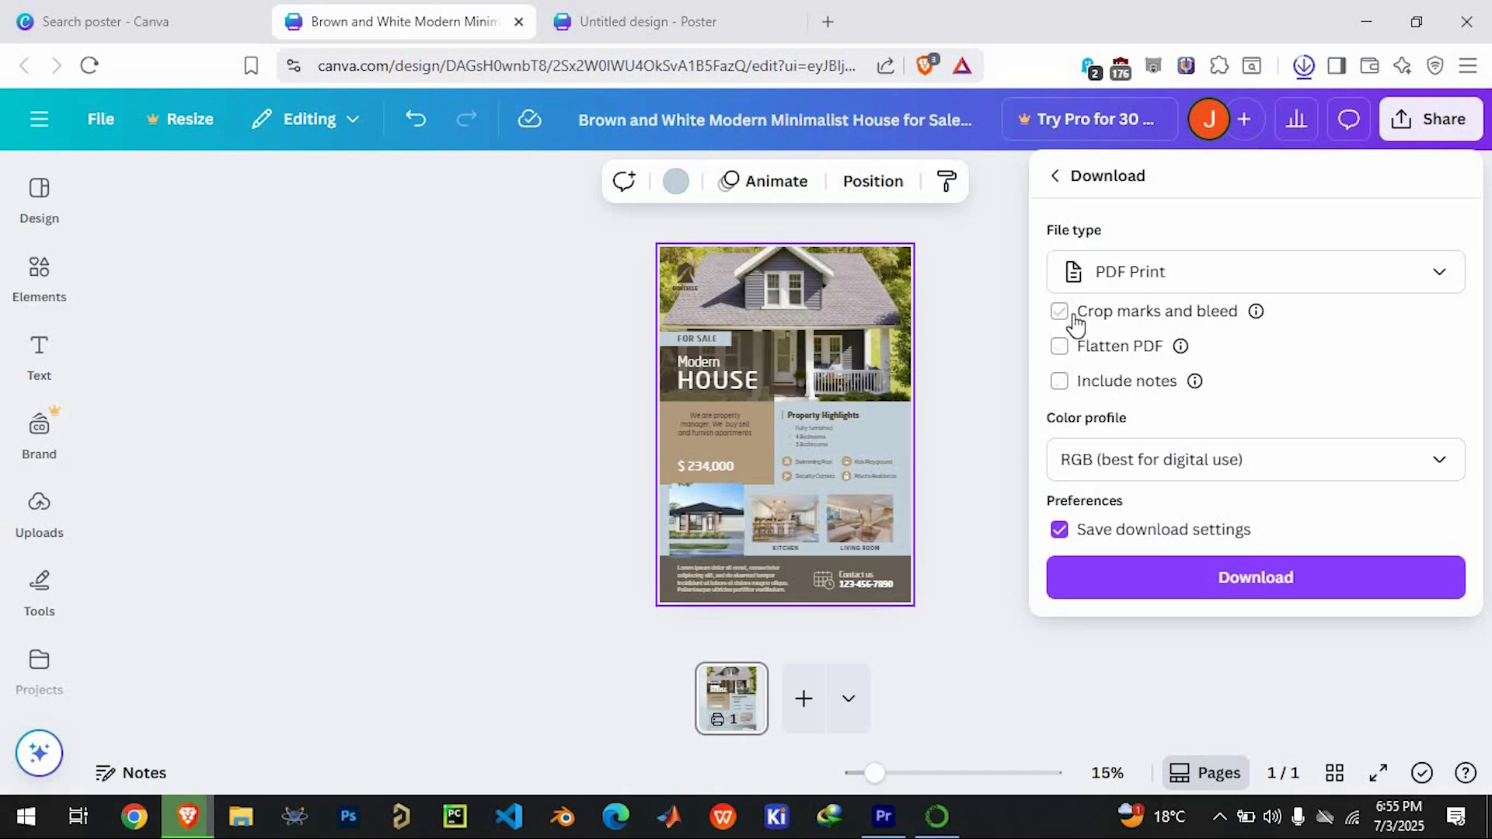
pyautogui.click(1073, 319)
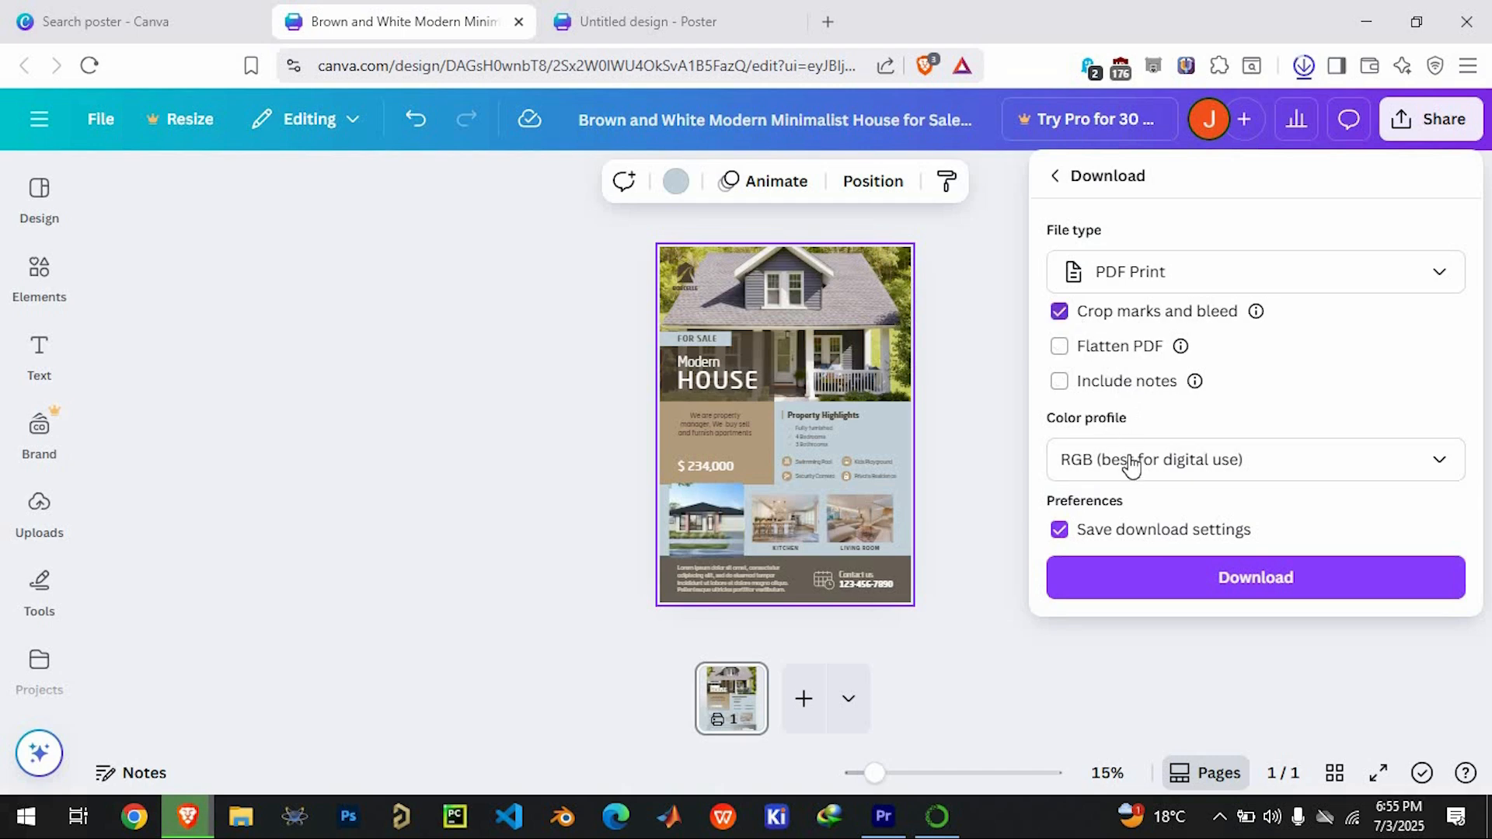
pyautogui.click(1225, 591)
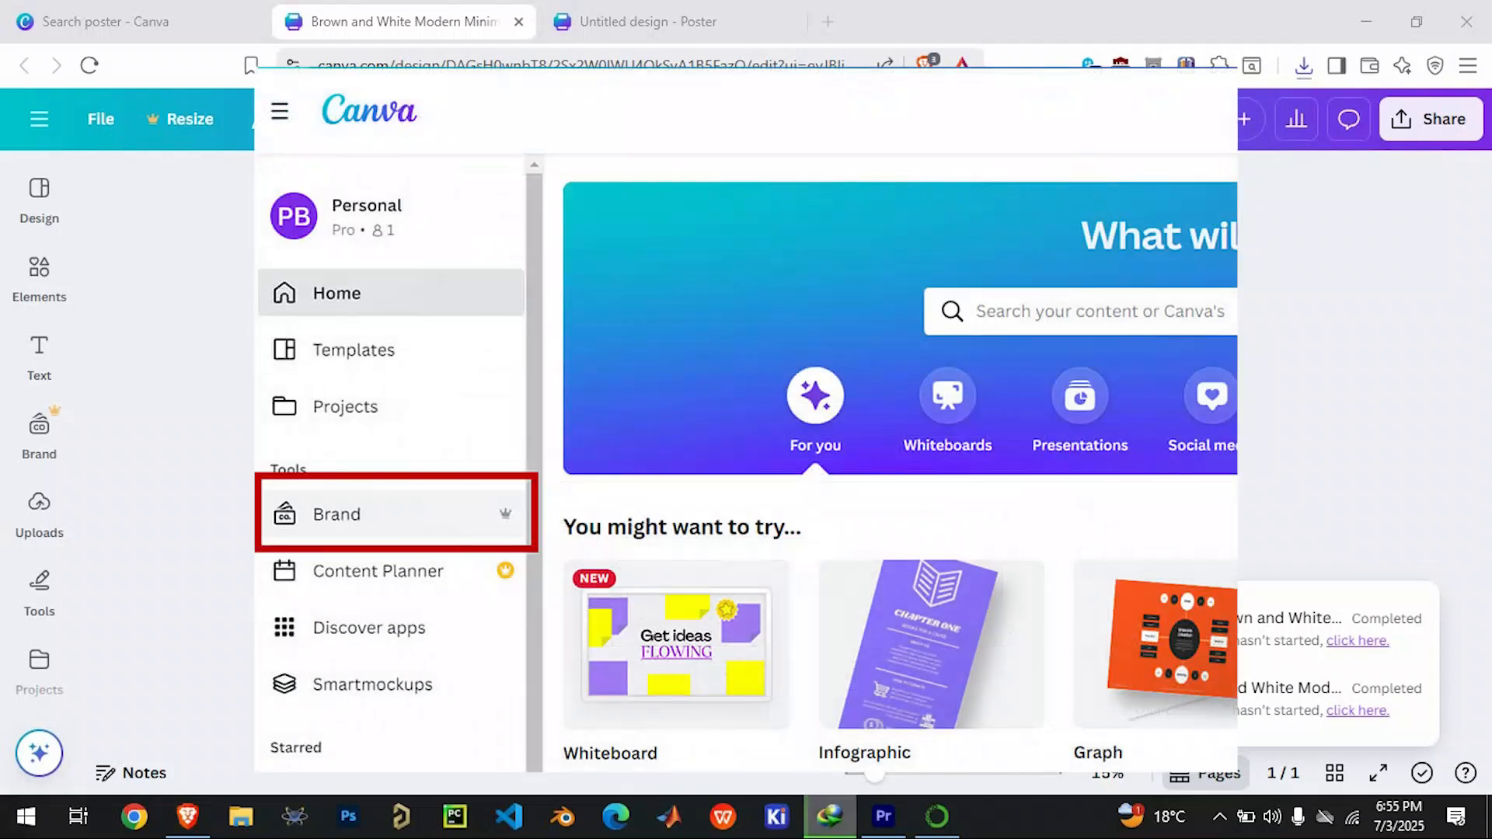
# Download the poster once more in the PDF Print format, keeping crop marks and bleed enabled.
pyautogui.click(1430, 119)
pyautogui.click(1361, 276)
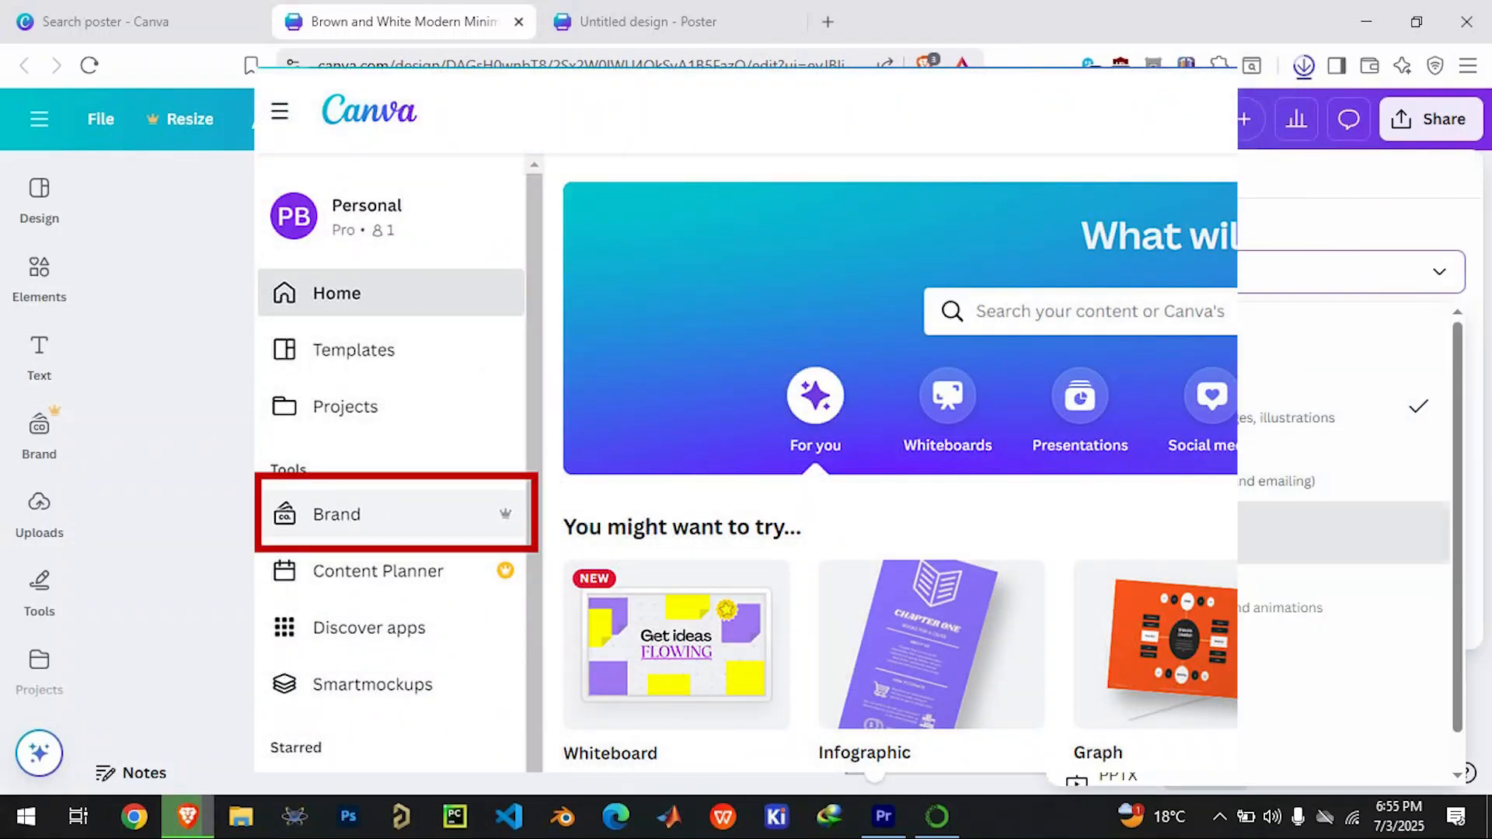
pyautogui.click(1345, 532)
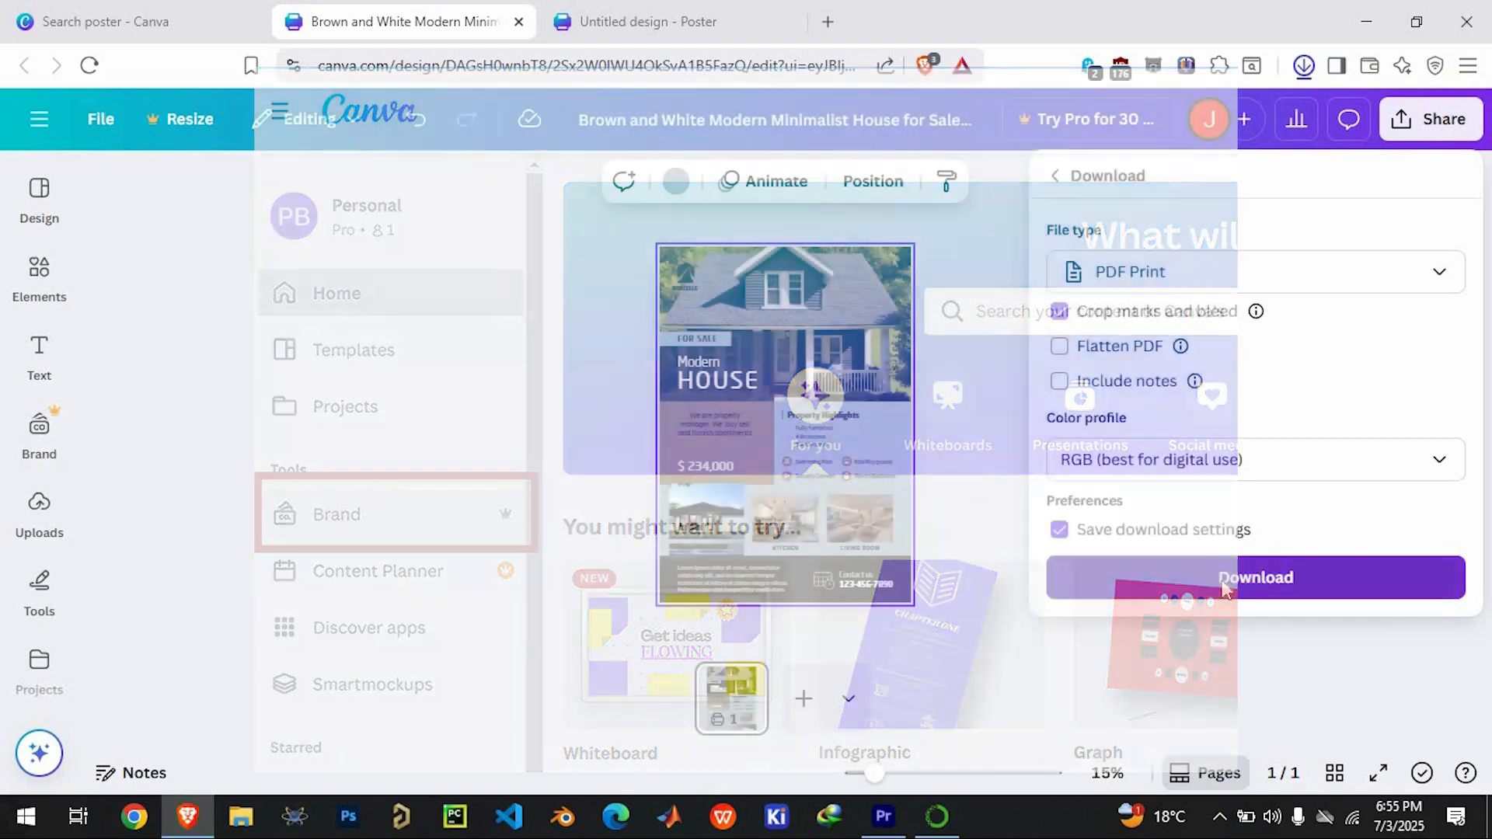
pyautogui.click(1223, 591)
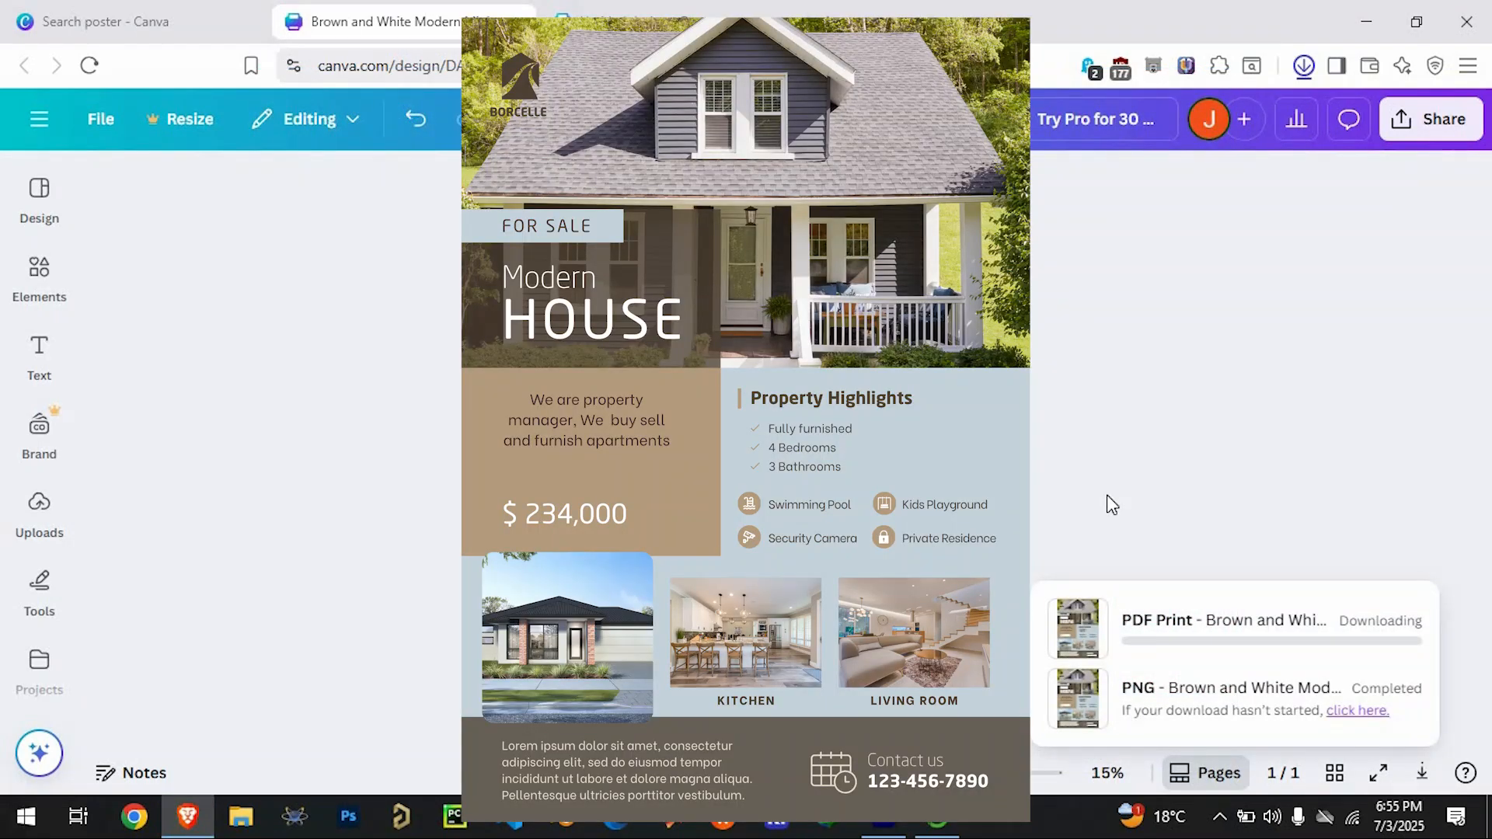